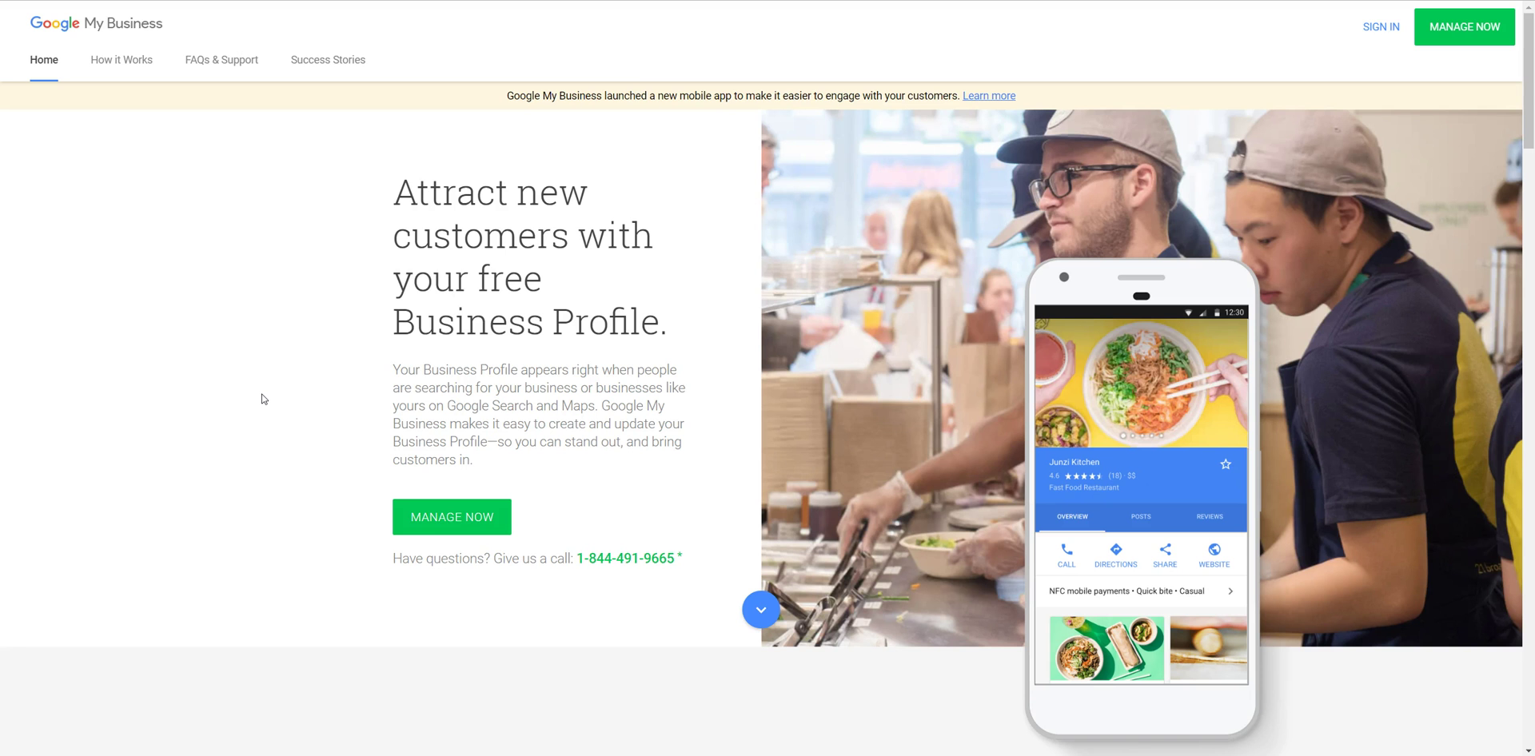
# View the list of Google apps from the Carpet Cleaning Columbus Ohio folder in Google Drive and close it again.
pyautogui.click(306, 408)
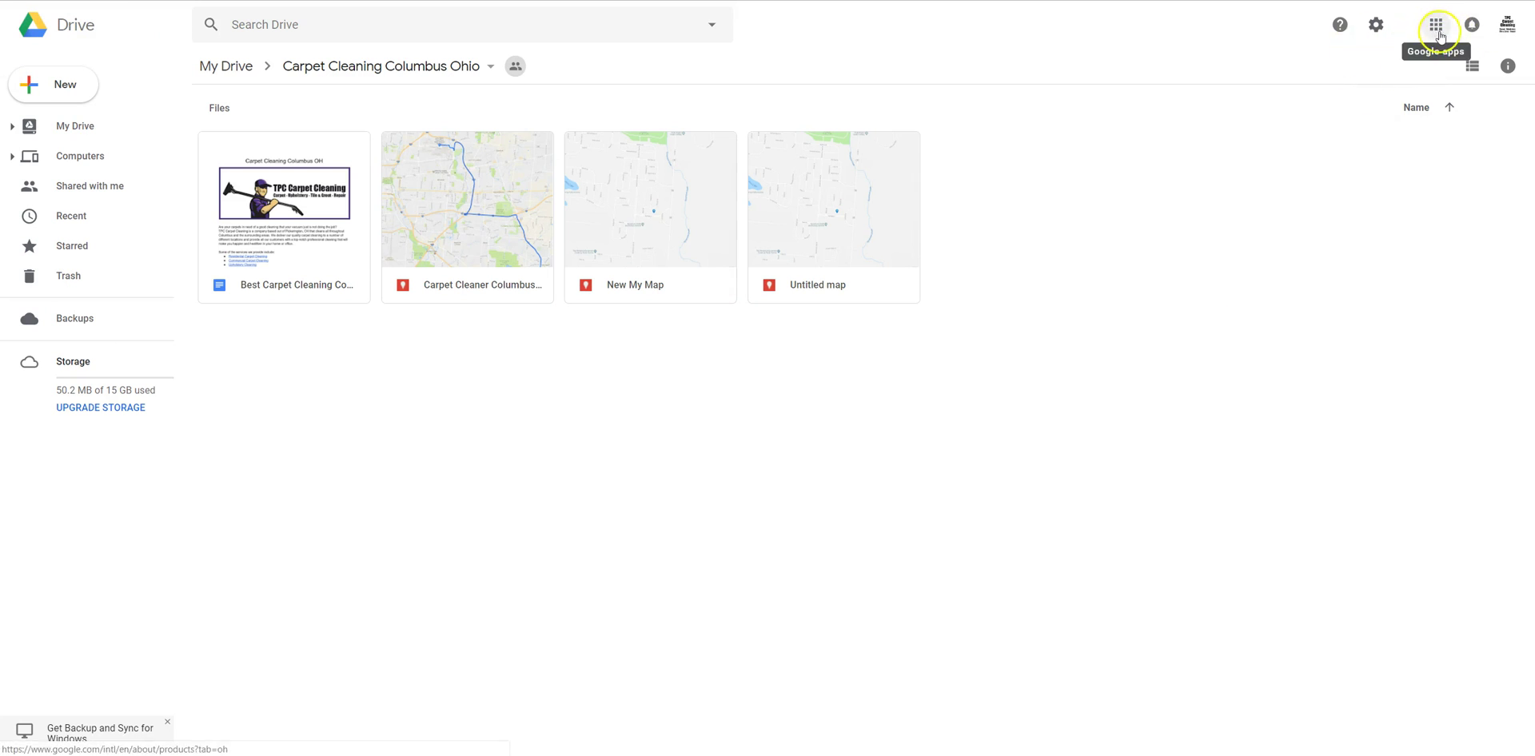
pyautogui.click(1437, 26)
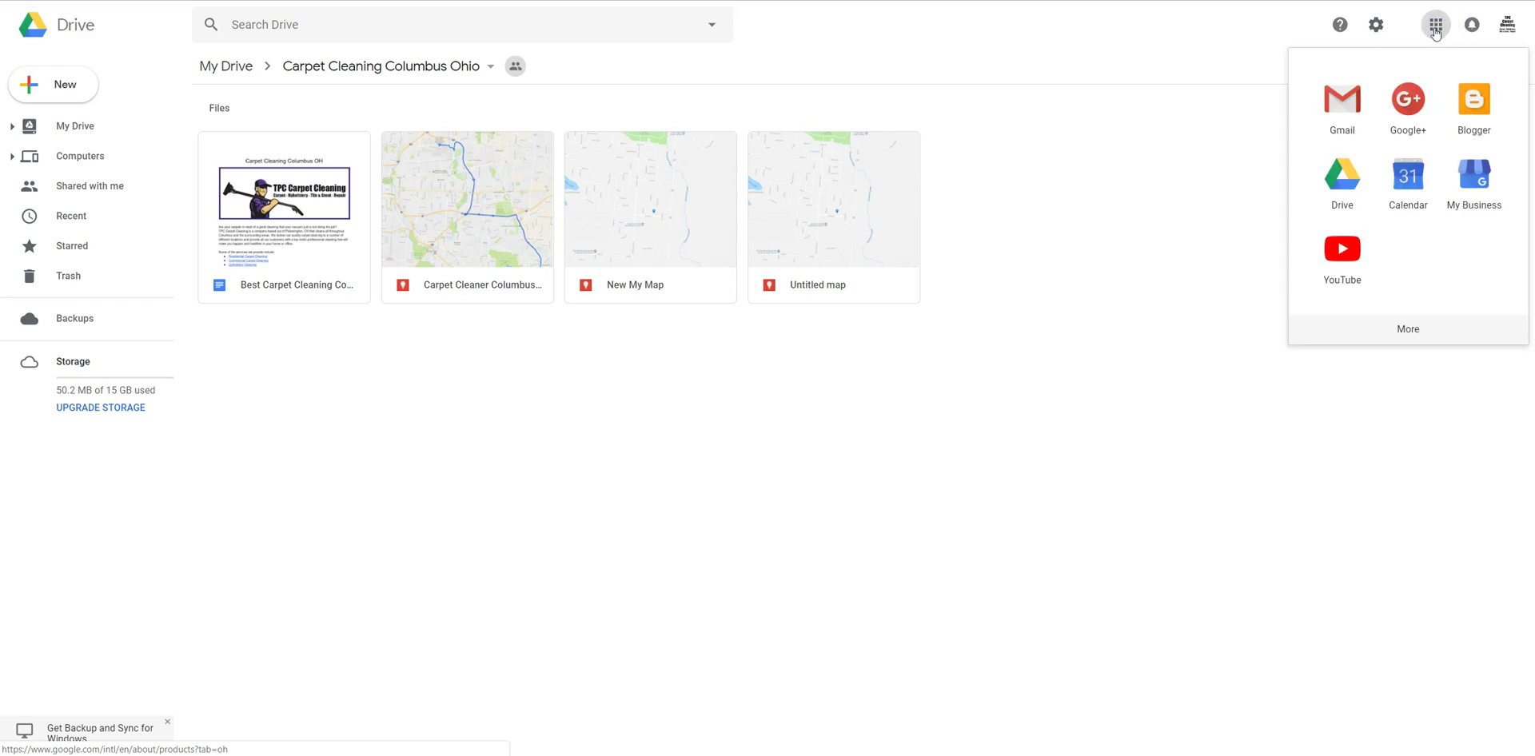
pyautogui.click(1351, 205)
pyautogui.click(788, 455)
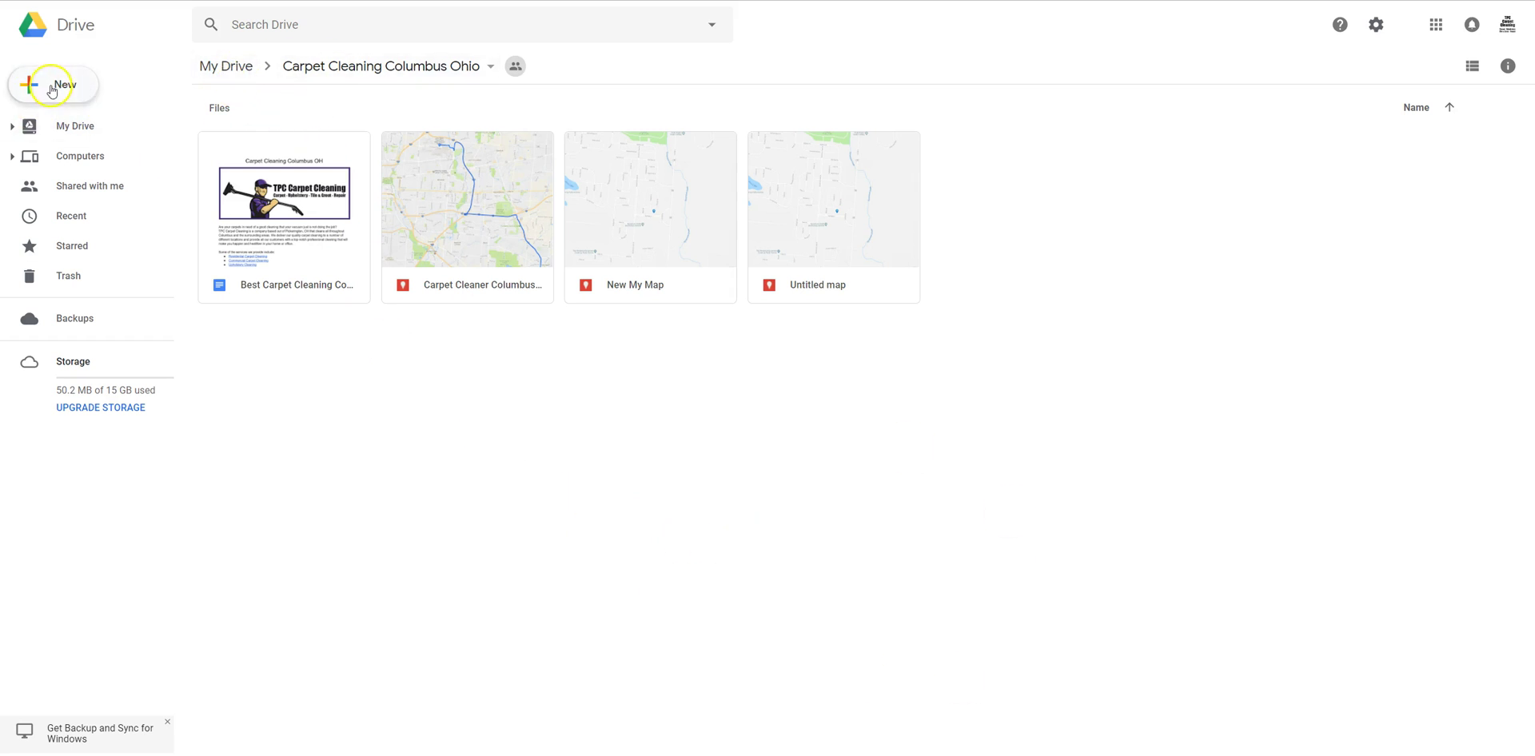
# Look through the file types that can be created in the Drive folder, including Google My Maps, without creating anything.
pyautogui.click(25, 98)
pyautogui.moveTo(69, 260)
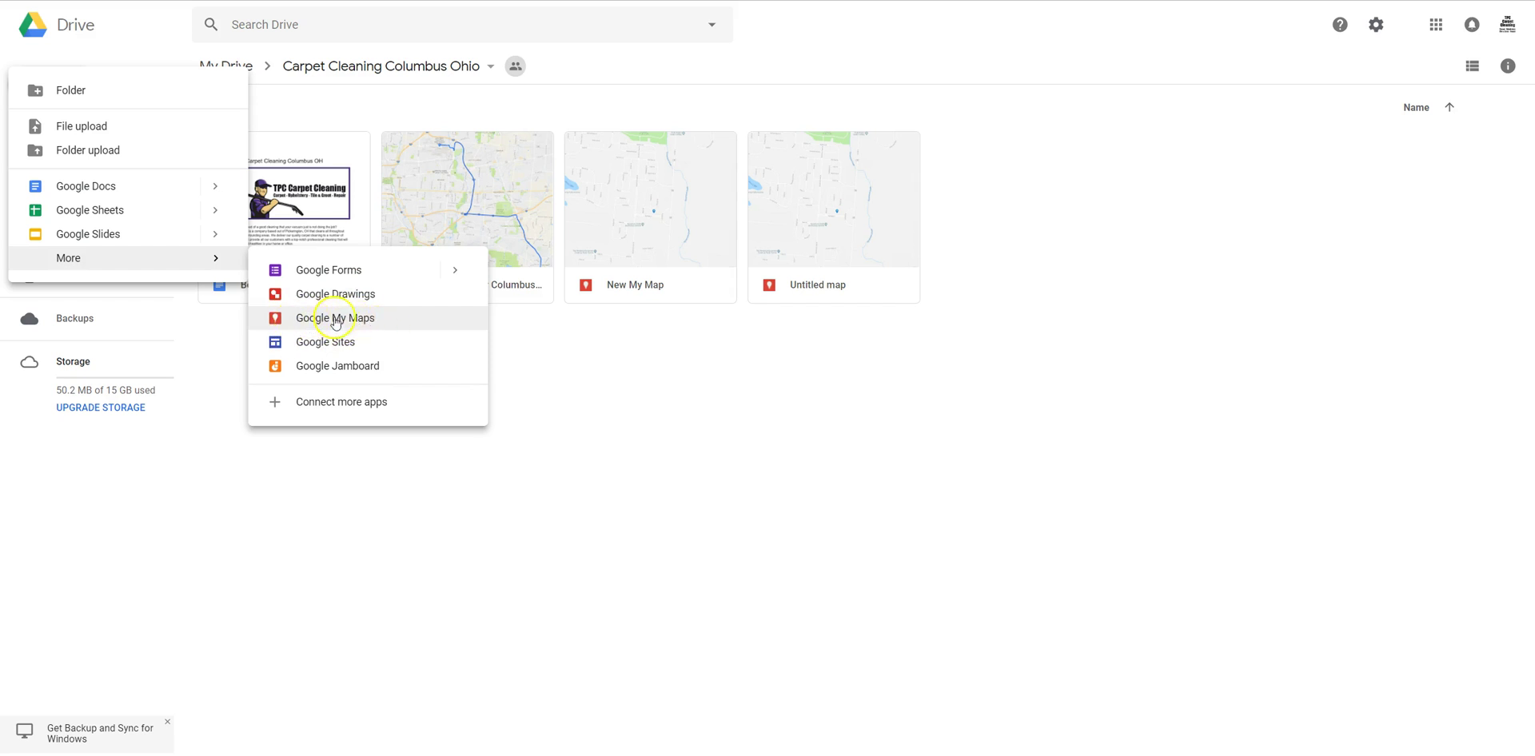
pyautogui.click(632, 411)
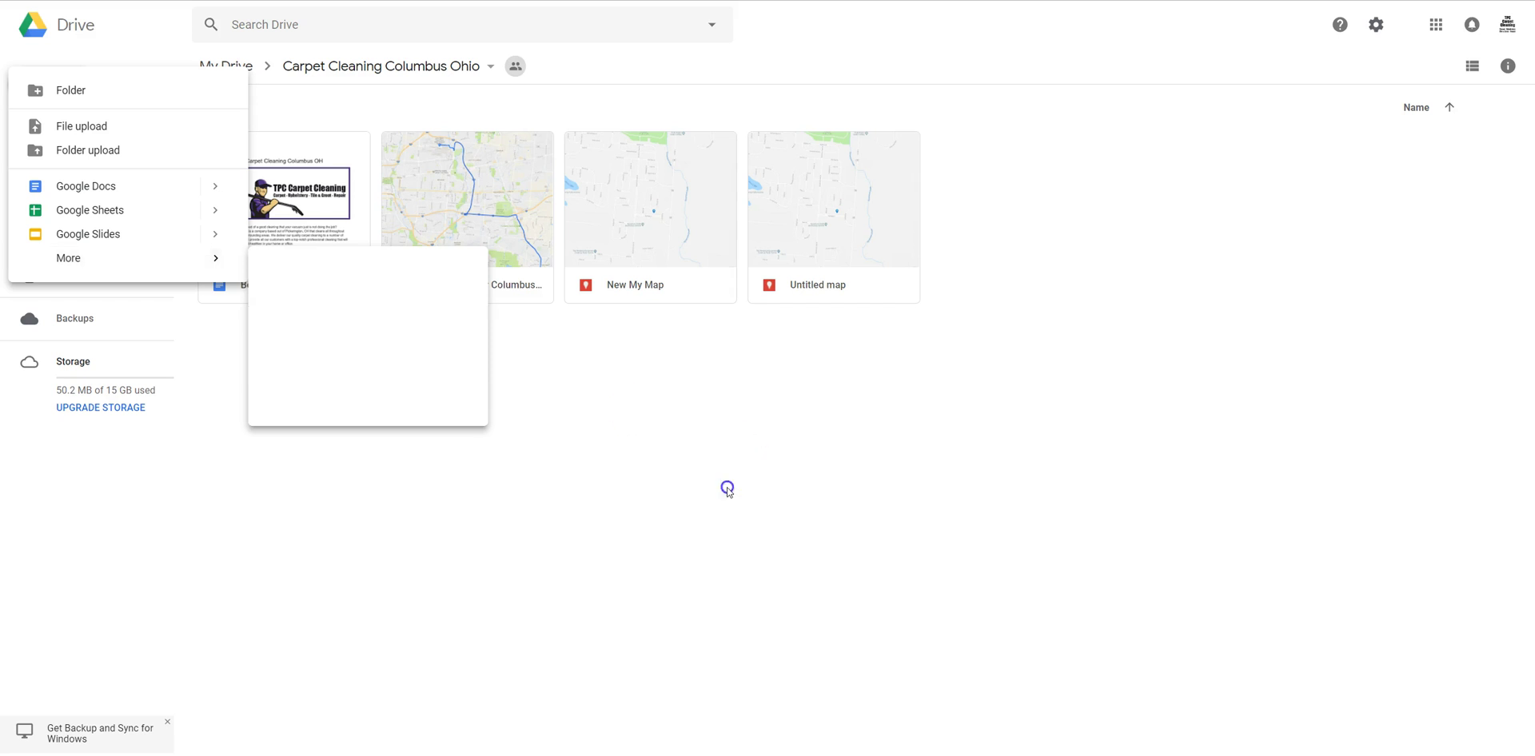
pyautogui.rightClick(973, 360)
pyautogui.moveTo(1054, 565)
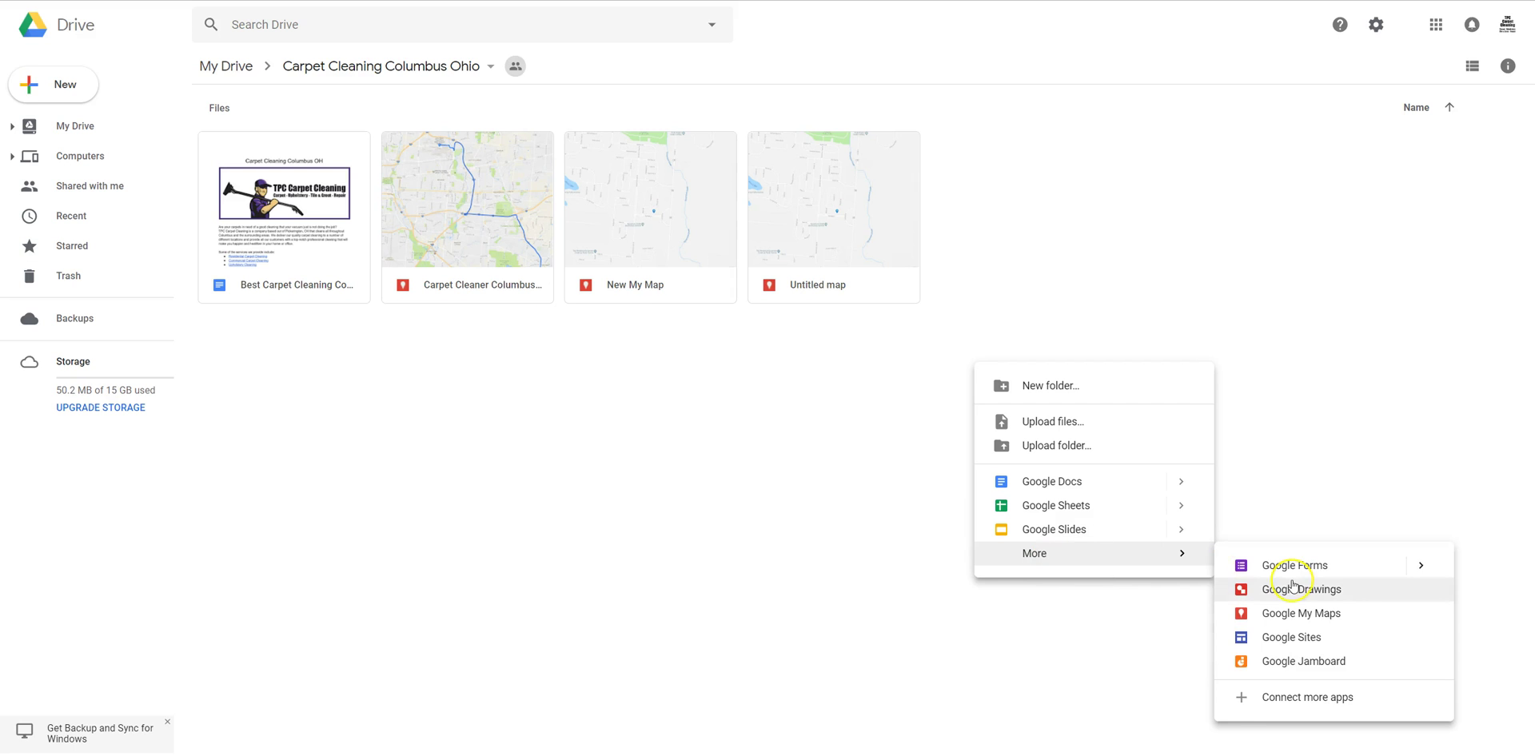
pyautogui.click(857, 440)
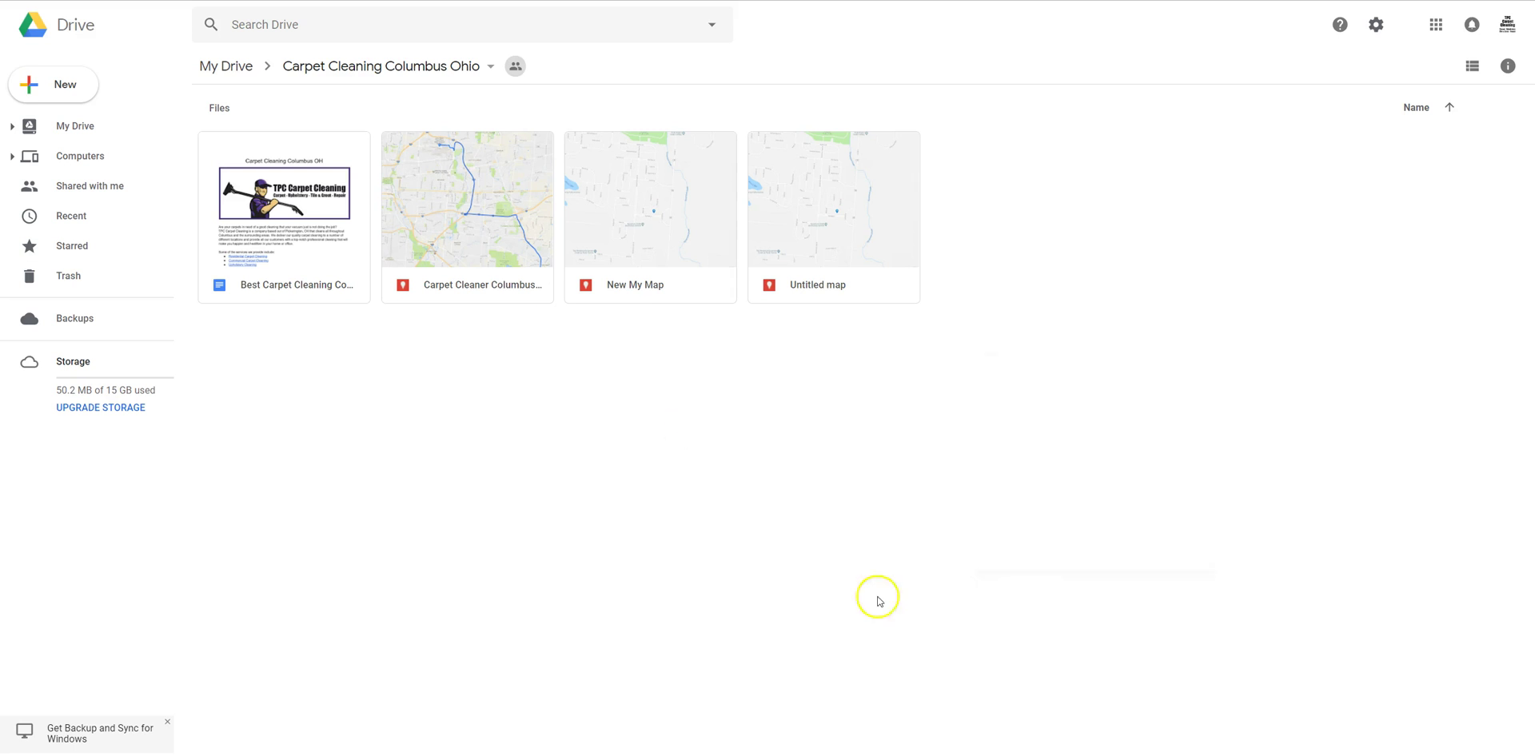
# Open the Carpet Cleaner Columbus Ohio map from the folder and show the details of its TPC Carpet Cleaning placemark.
pyautogui.click(478, 257)
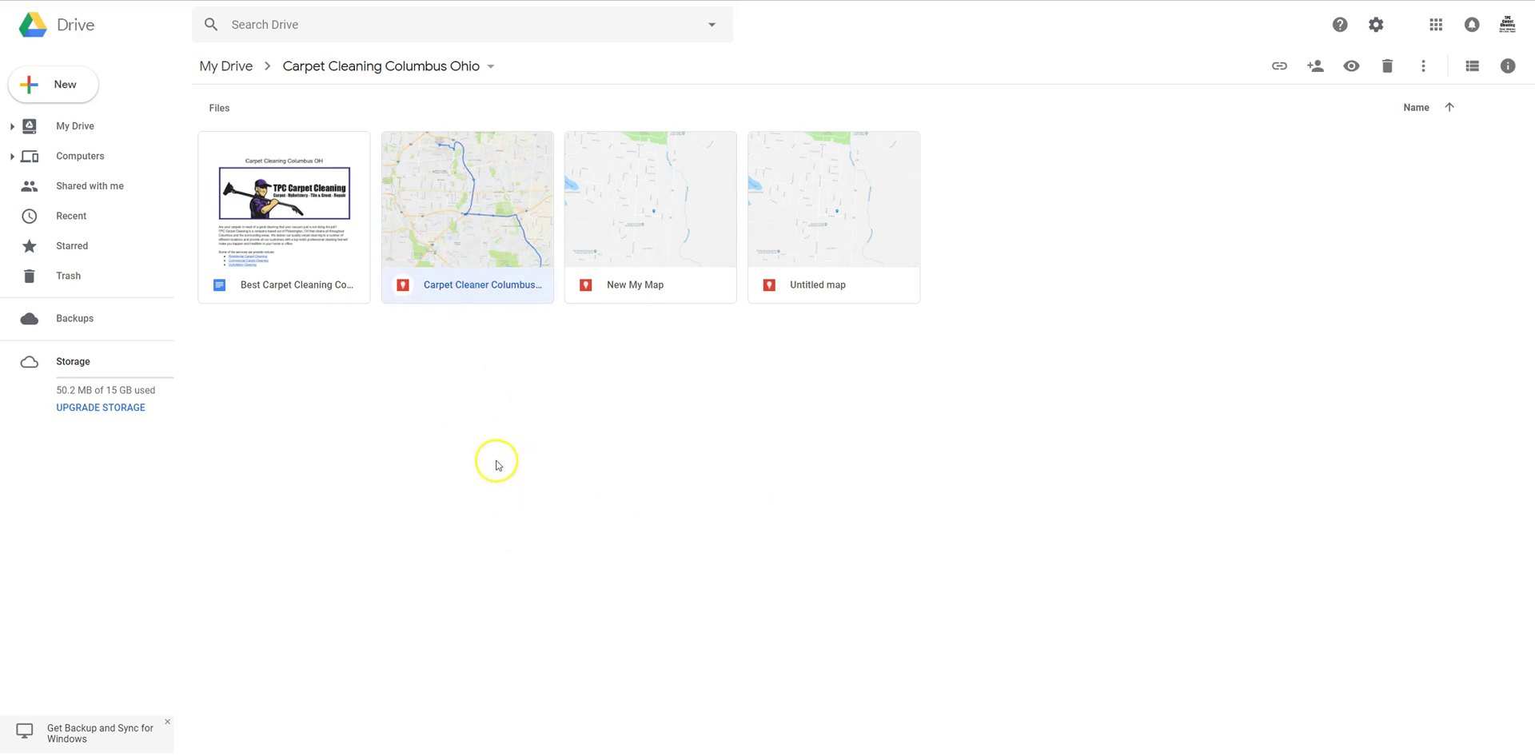
pyautogui.doubleClick(459, 244)
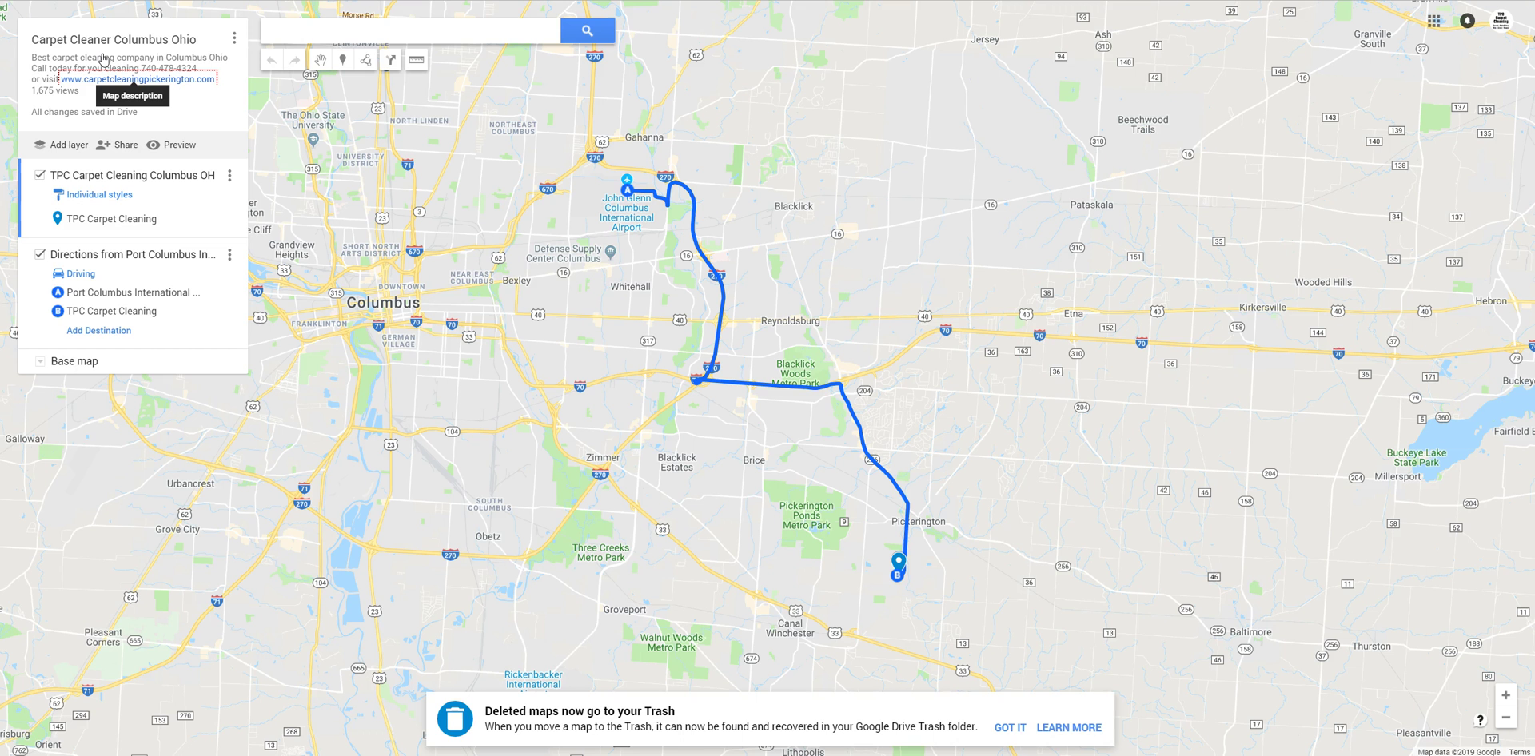
pyautogui.click(102, 219)
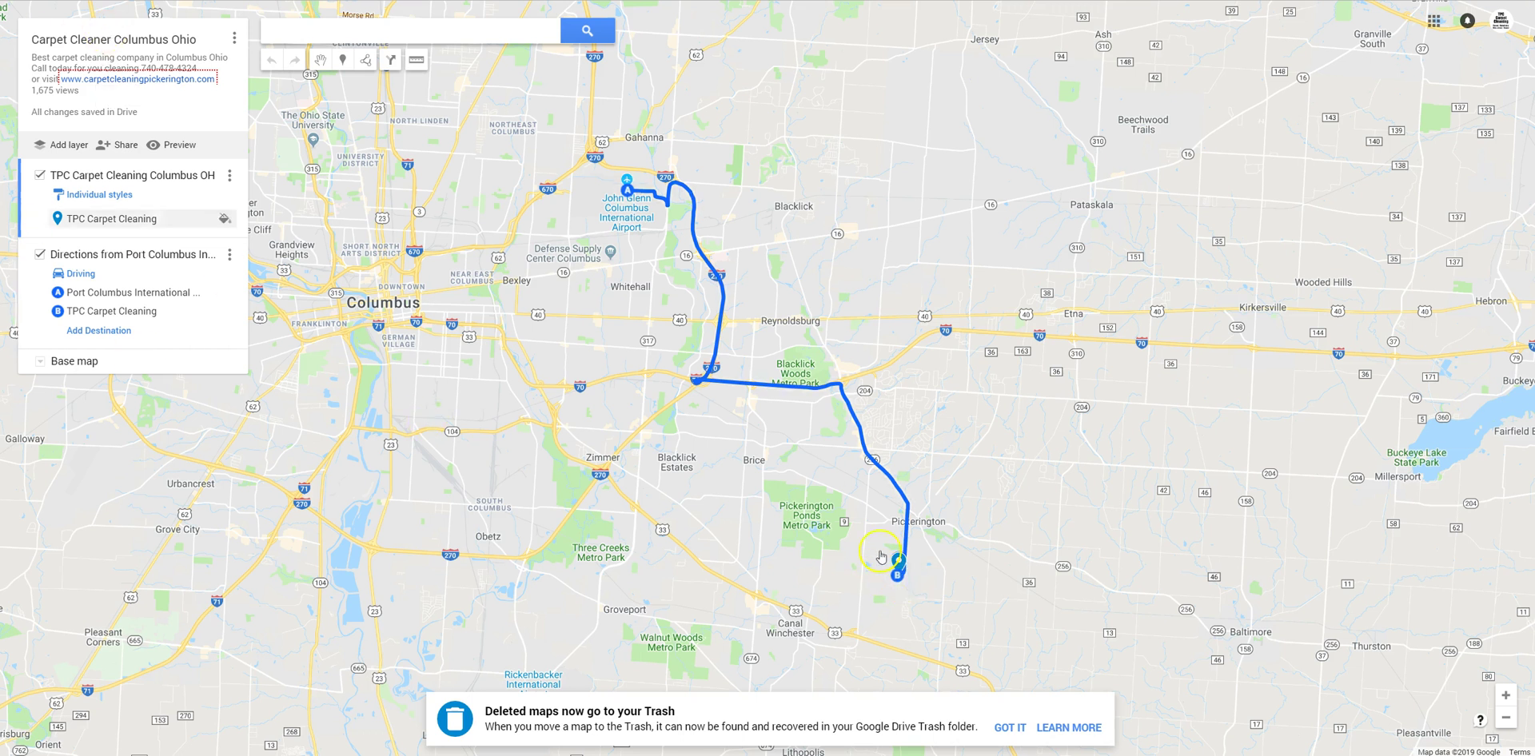
pyautogui.click(102, 220)
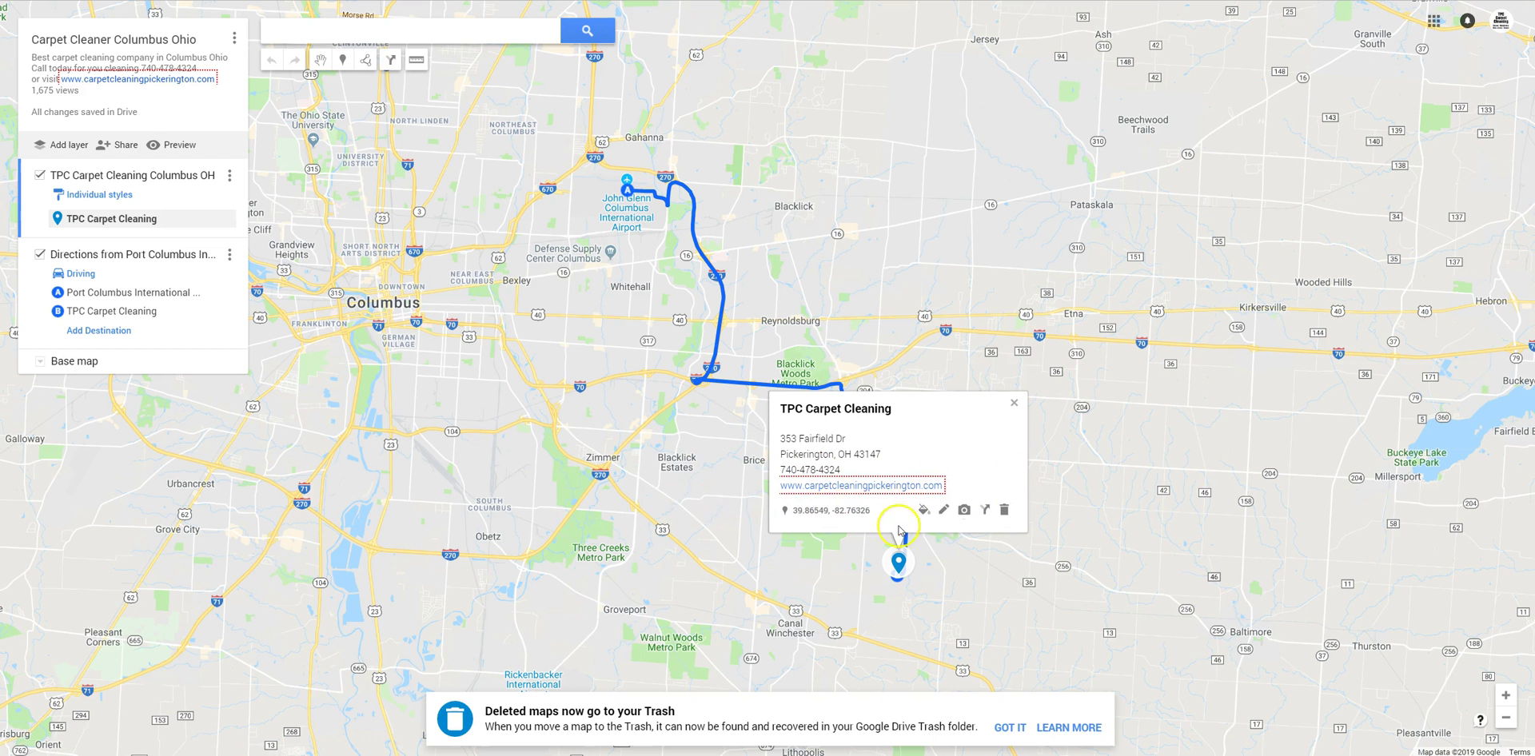
pyautogui.click(1314, 37)
# Search the map for "carpet cleaning" and examine the competitor markers around Columbus and Pickerington.
pyautogui.click(346, 40)
pyautogui.click(432, 64)
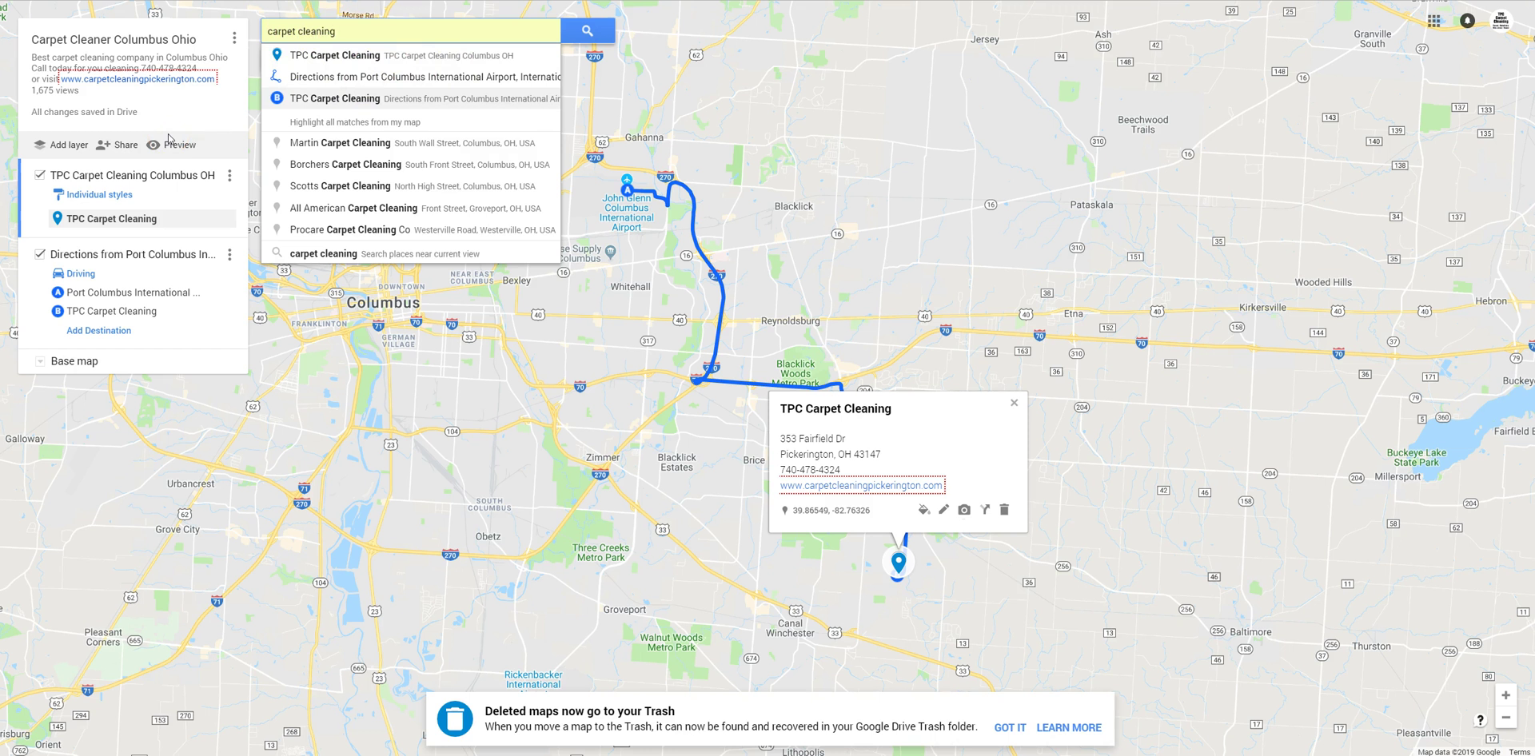
pyautogui.click(264, 17)
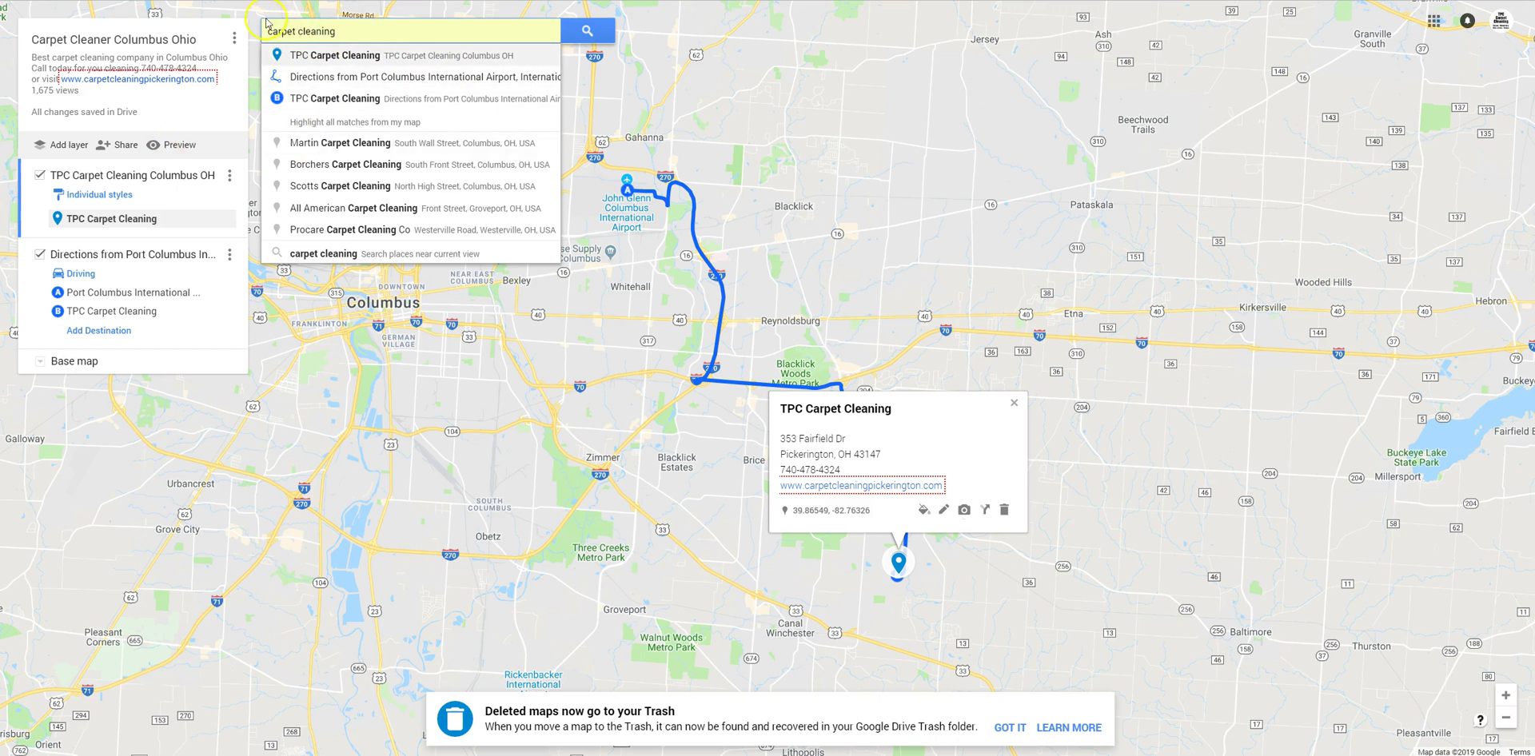
pyautogui.press('Return')
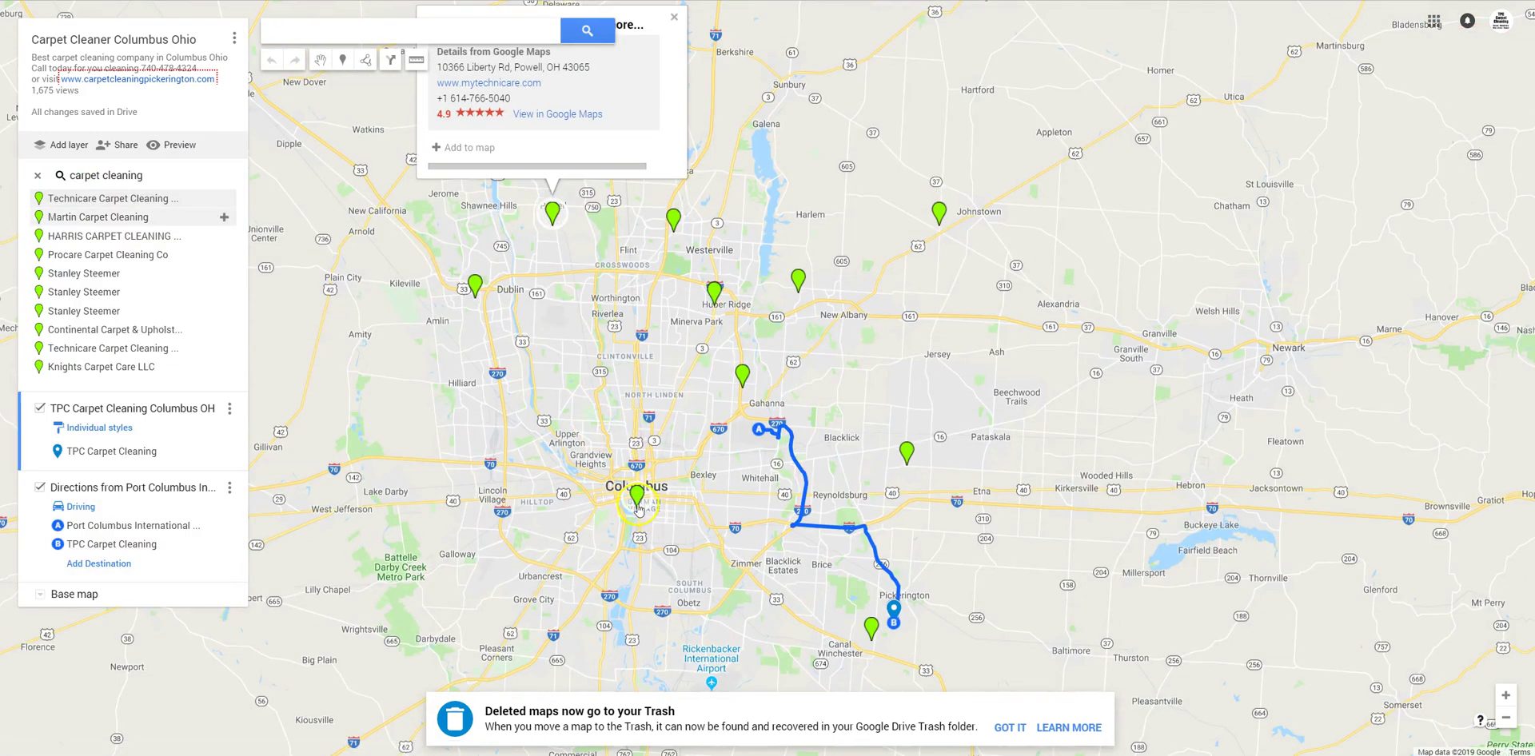
pyautogui.moveTo(1002, 602); pyautogui.dragTo(959, 482)
pyautogui.scroll(3, 958, 482)
pyautogui.scroll(-2, 1015, 491)
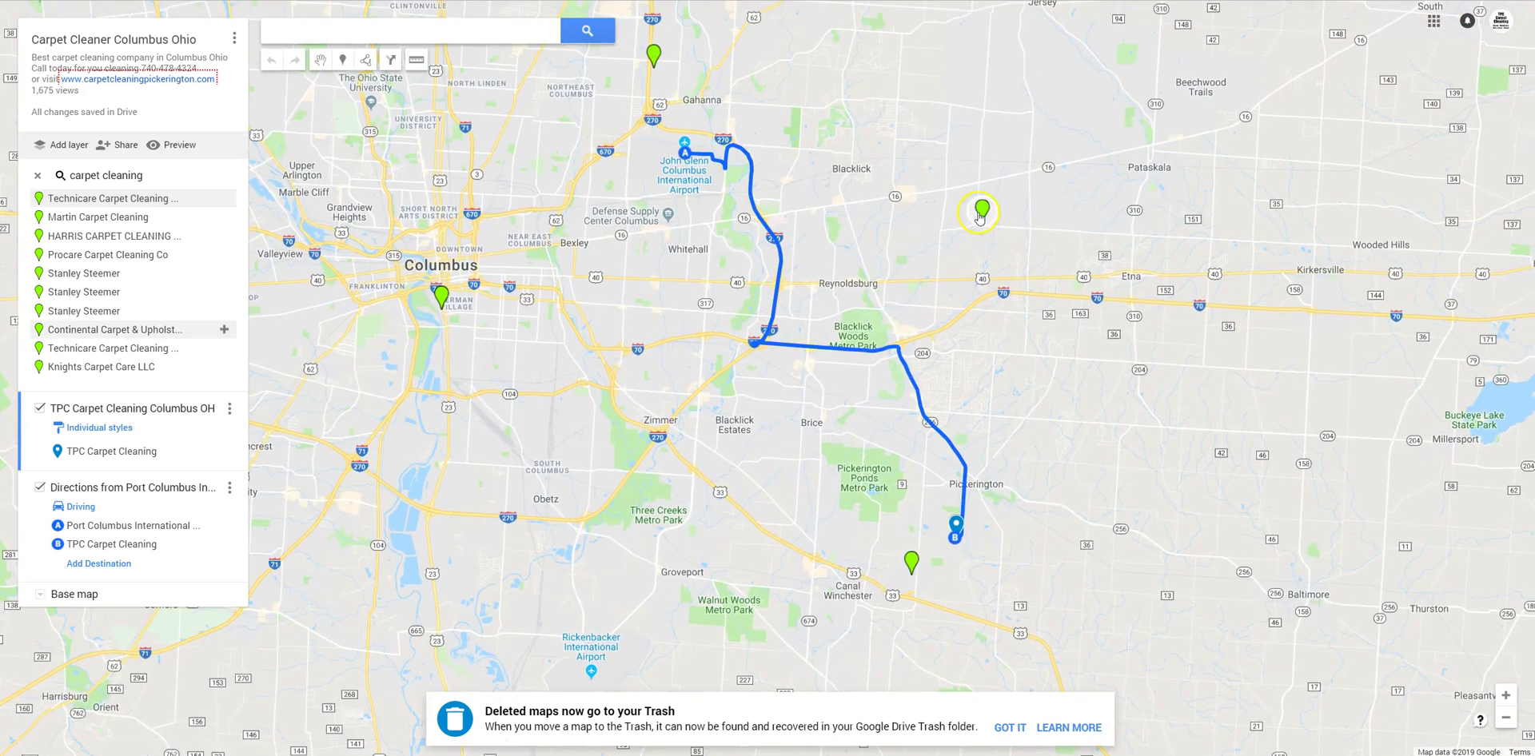
pyautogui.moveTo(1073, 543); pyautogui.dragTo(1074, 422)
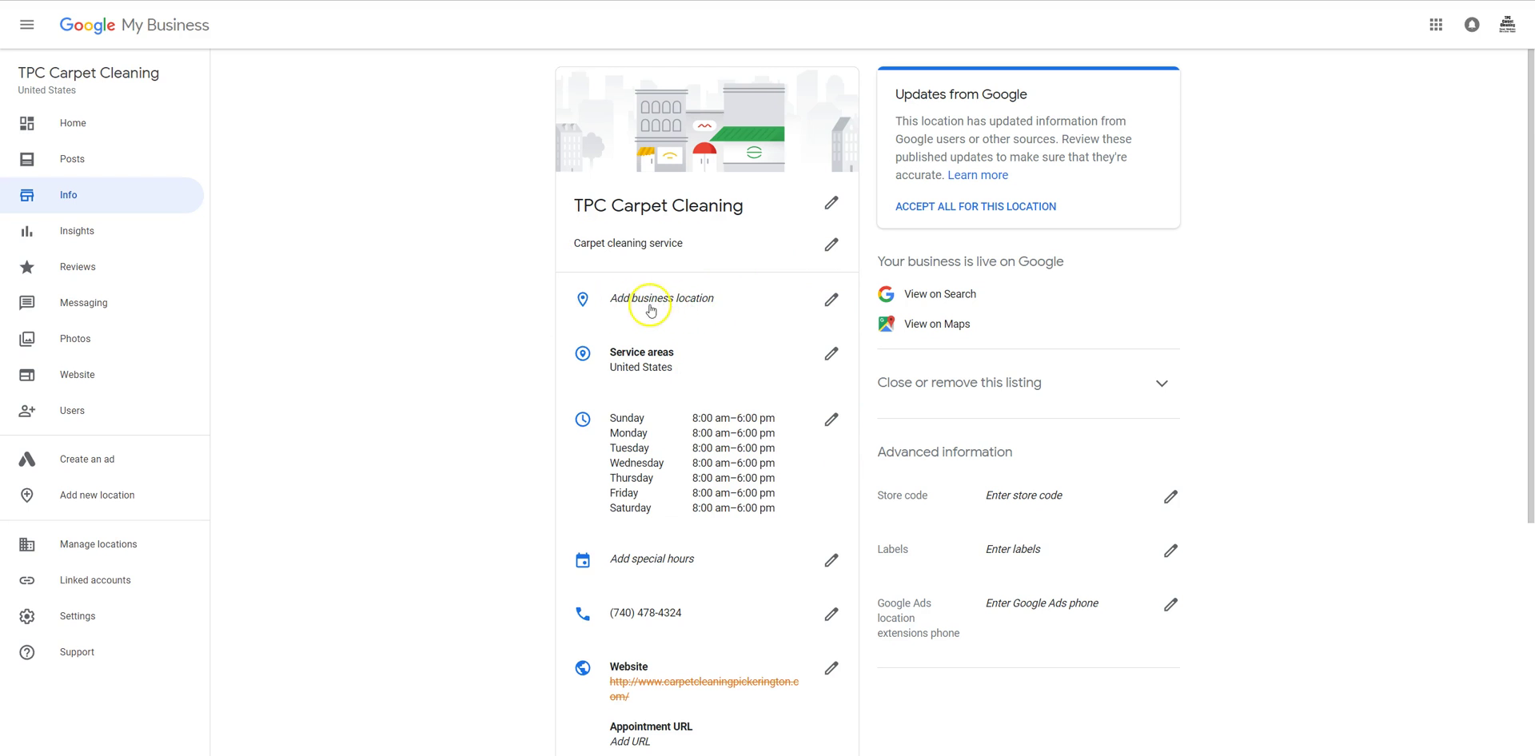
# Switch to Google My Business, view the business location form of TPC Carpet Cleaning and leave it without entering an address.
pyautogui.click(832, 303)
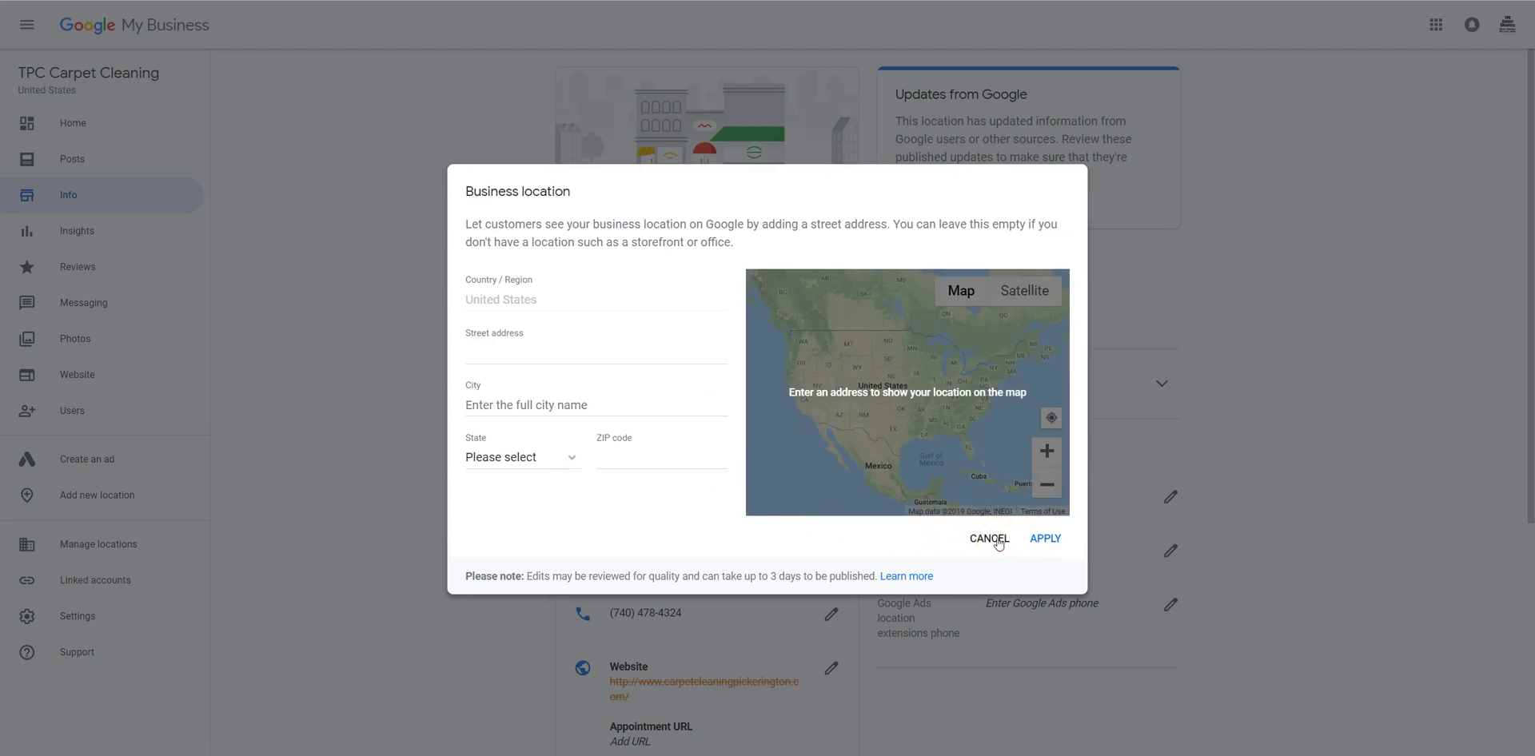
pyautogui.click(990, 539)
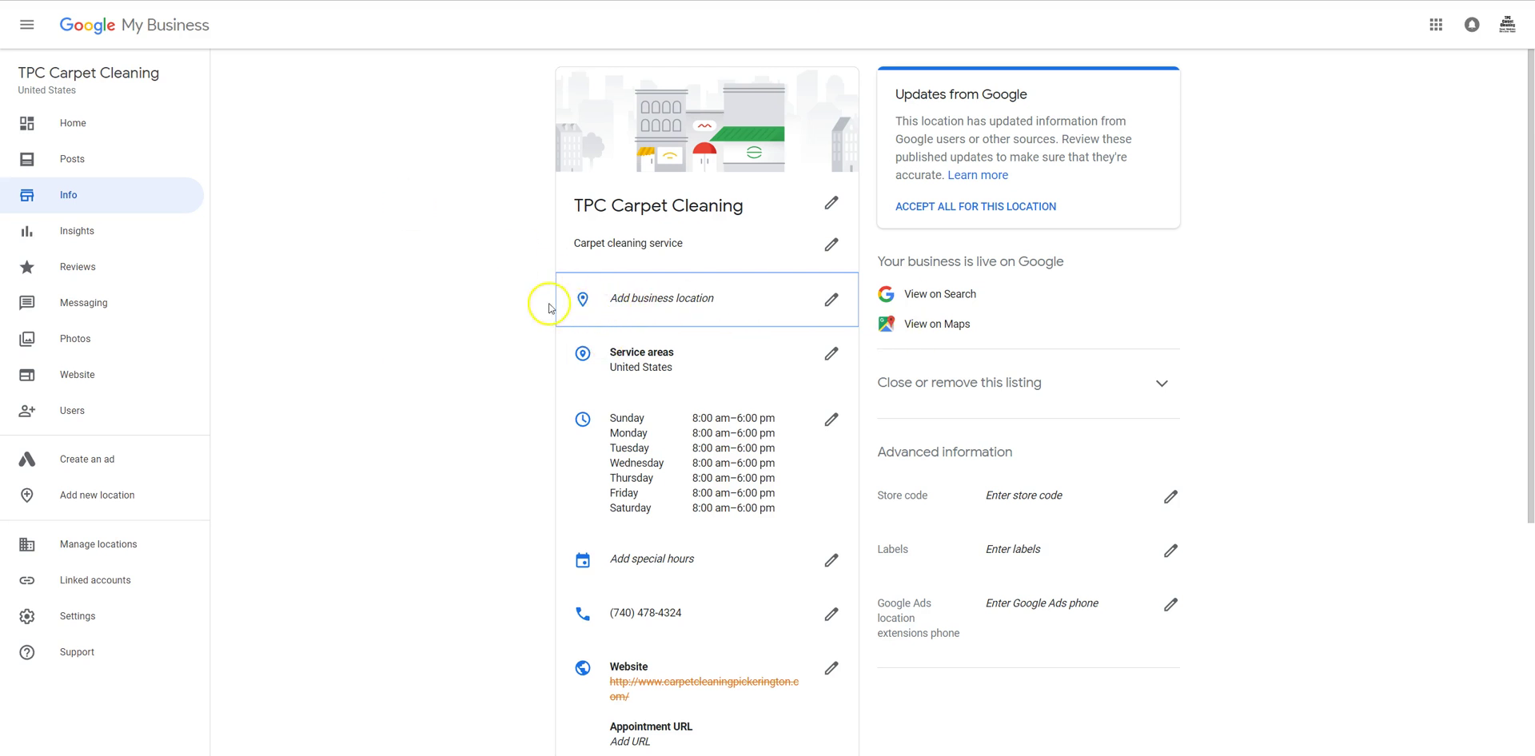
pyautogui.click(832, 302)
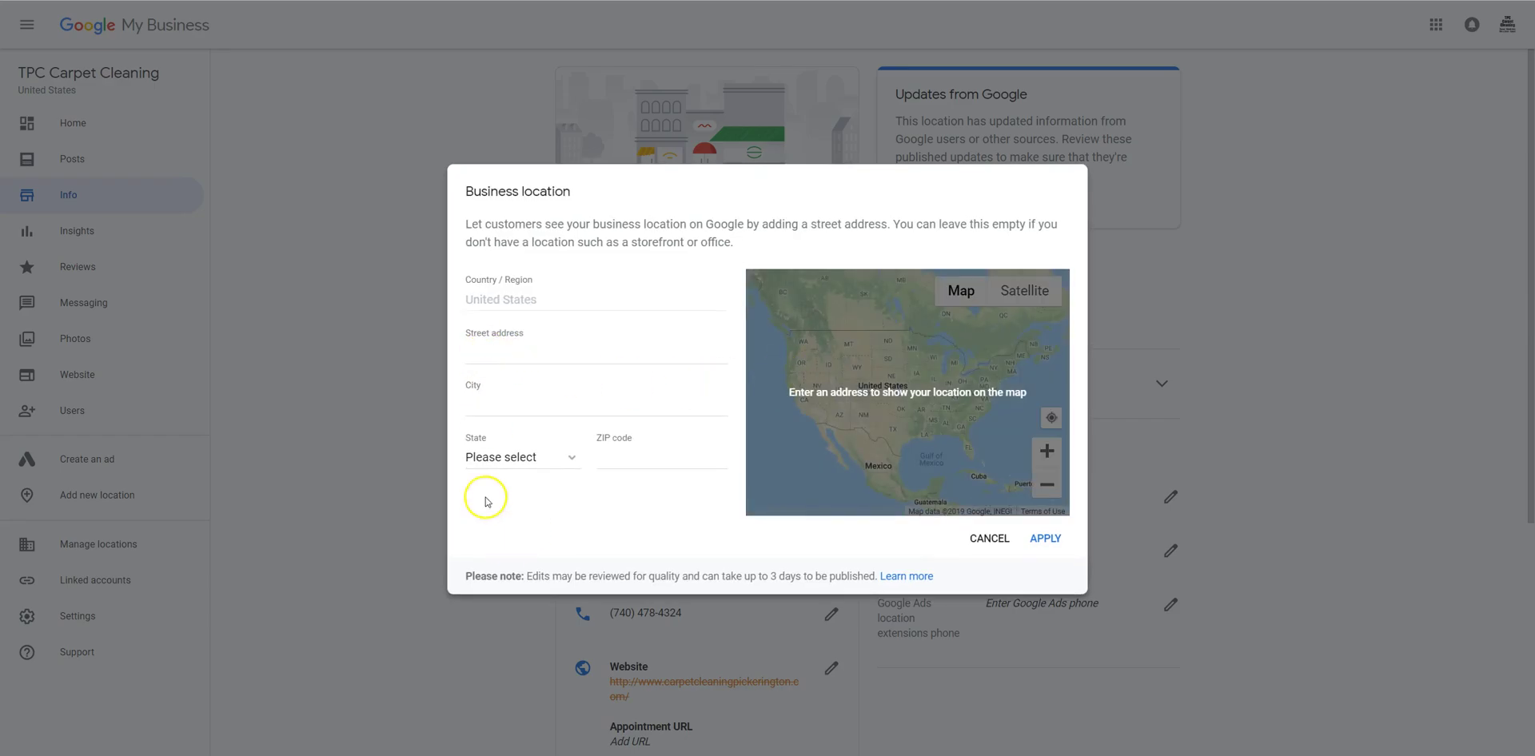
pyautogui.click(988, 538)
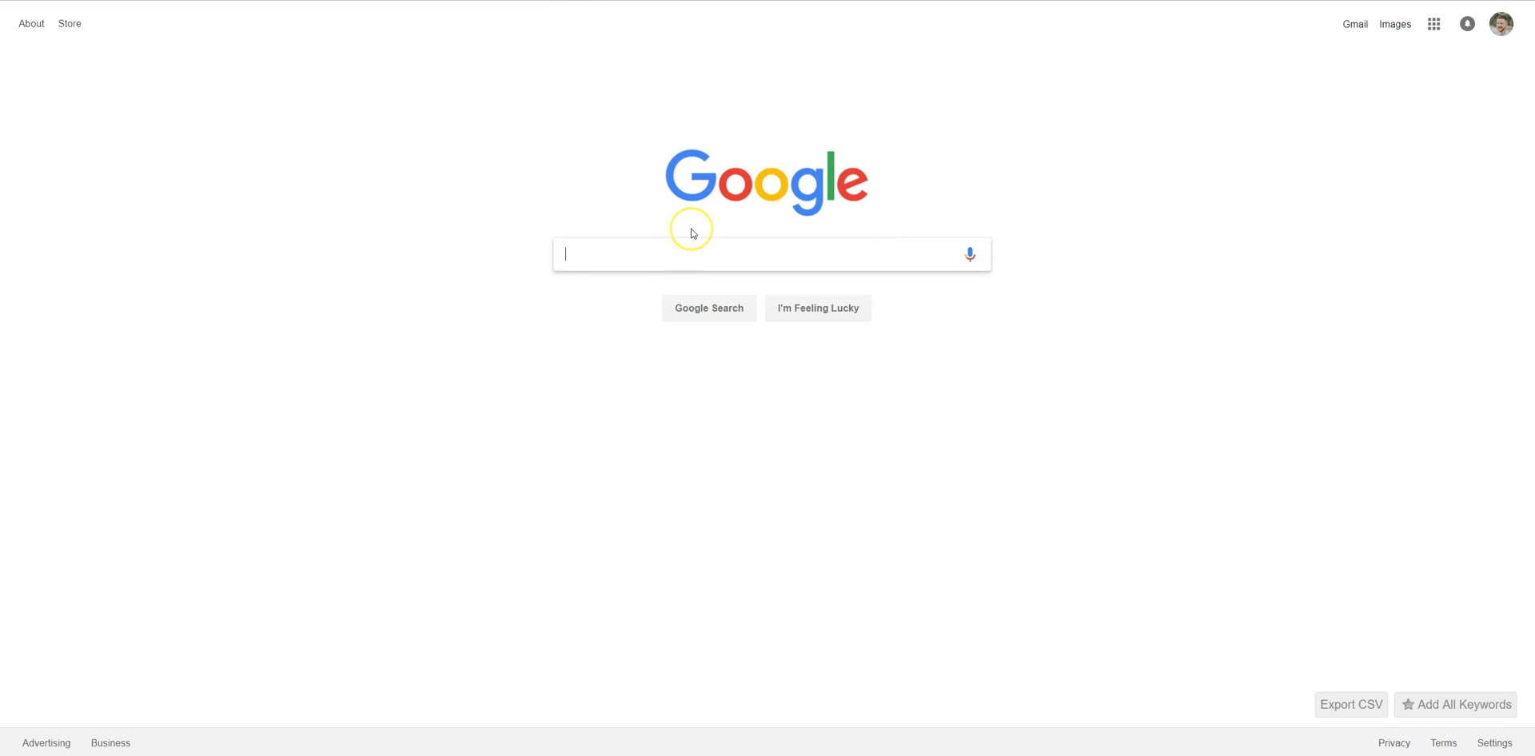
# Switch to Google Search and search for "water damage restoration austin tx".
pyautogui.write('water da')
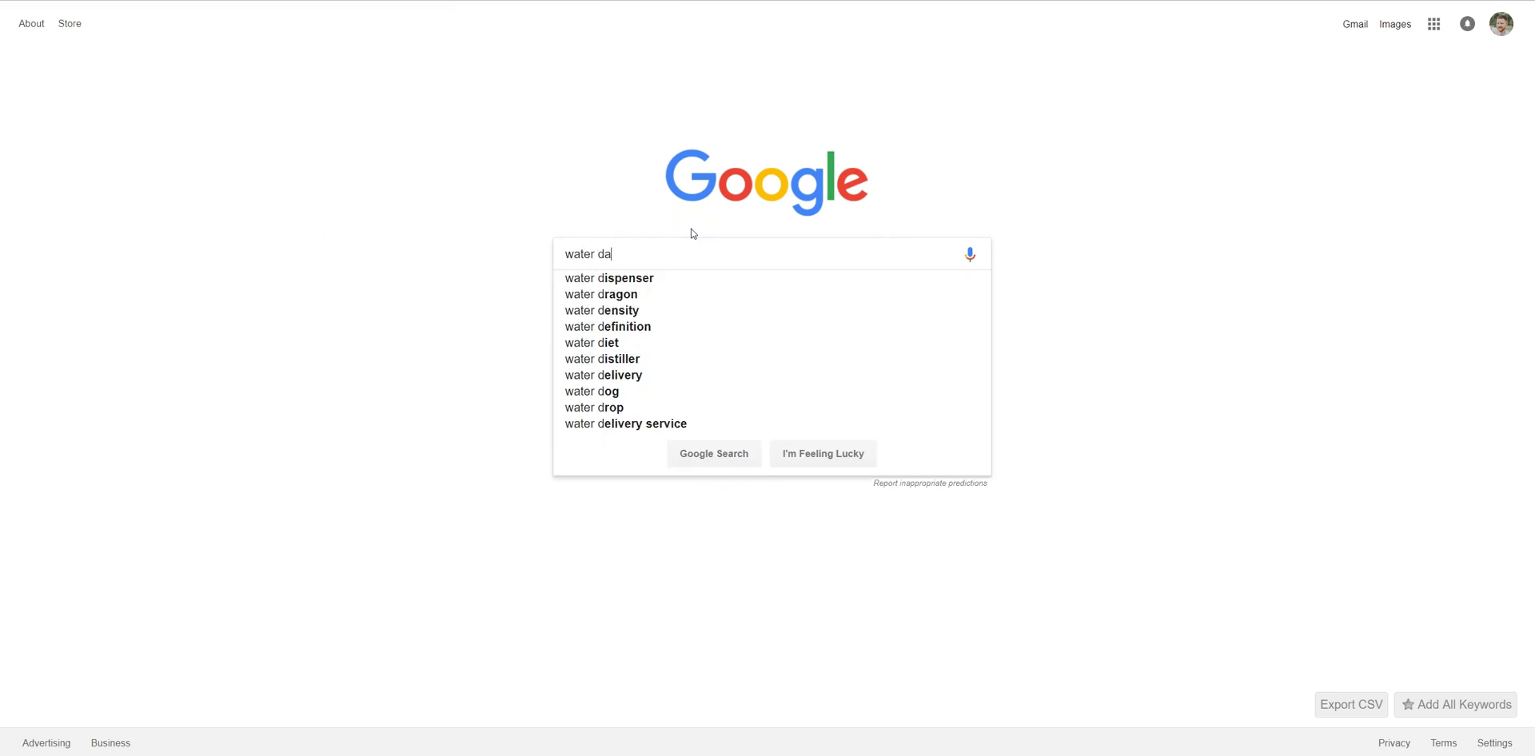
pyautogui.press('Down')
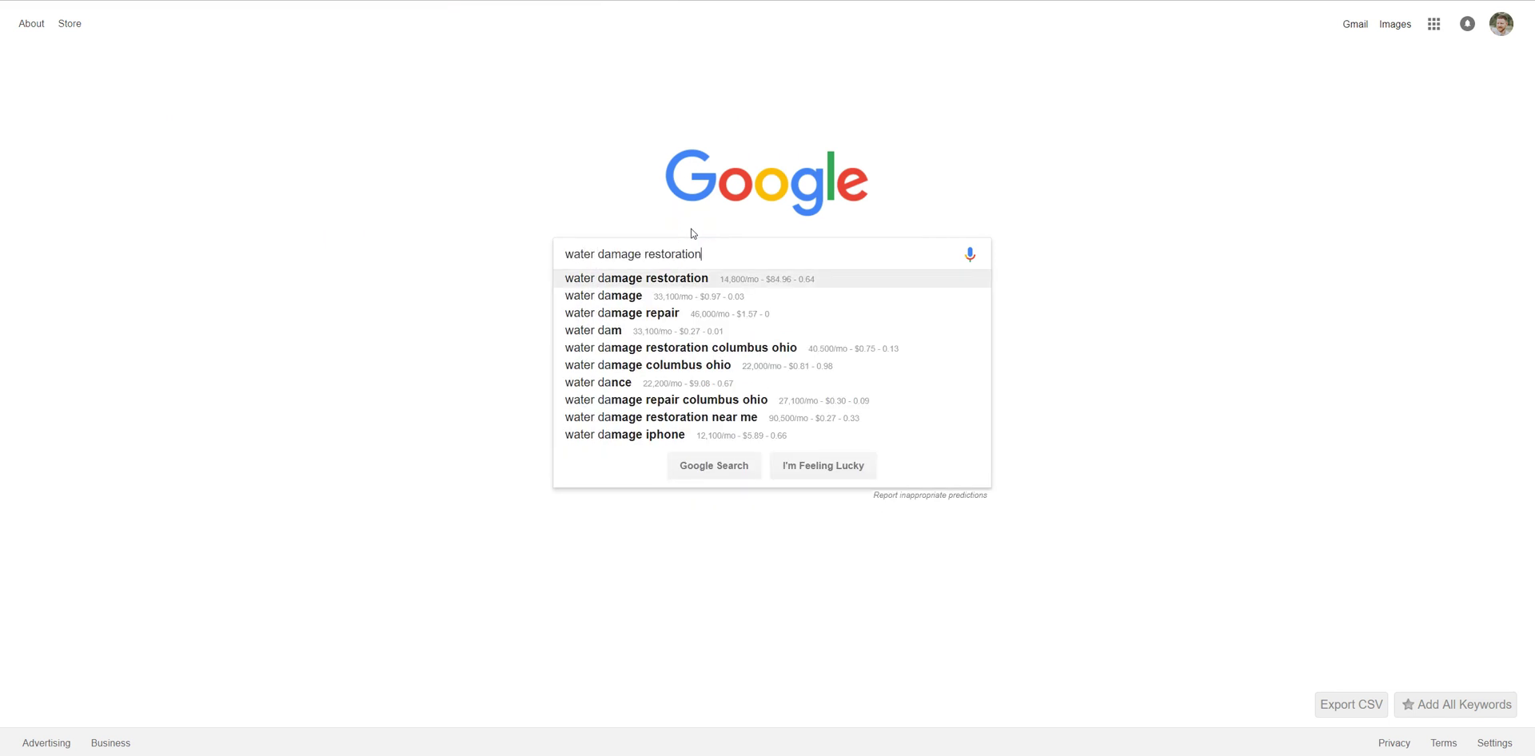
pyautogui.write('austin tx')
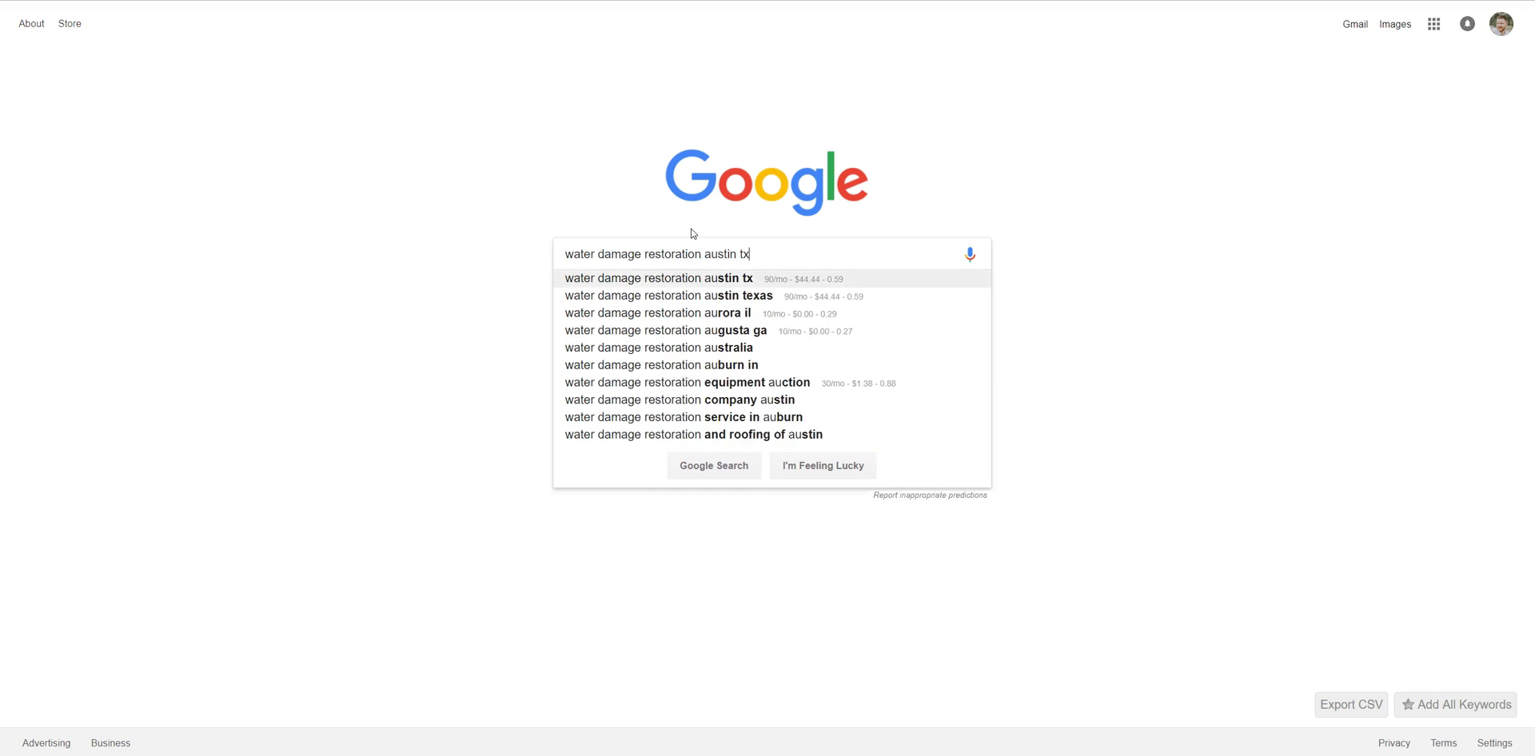
pyautogui.press('Return')
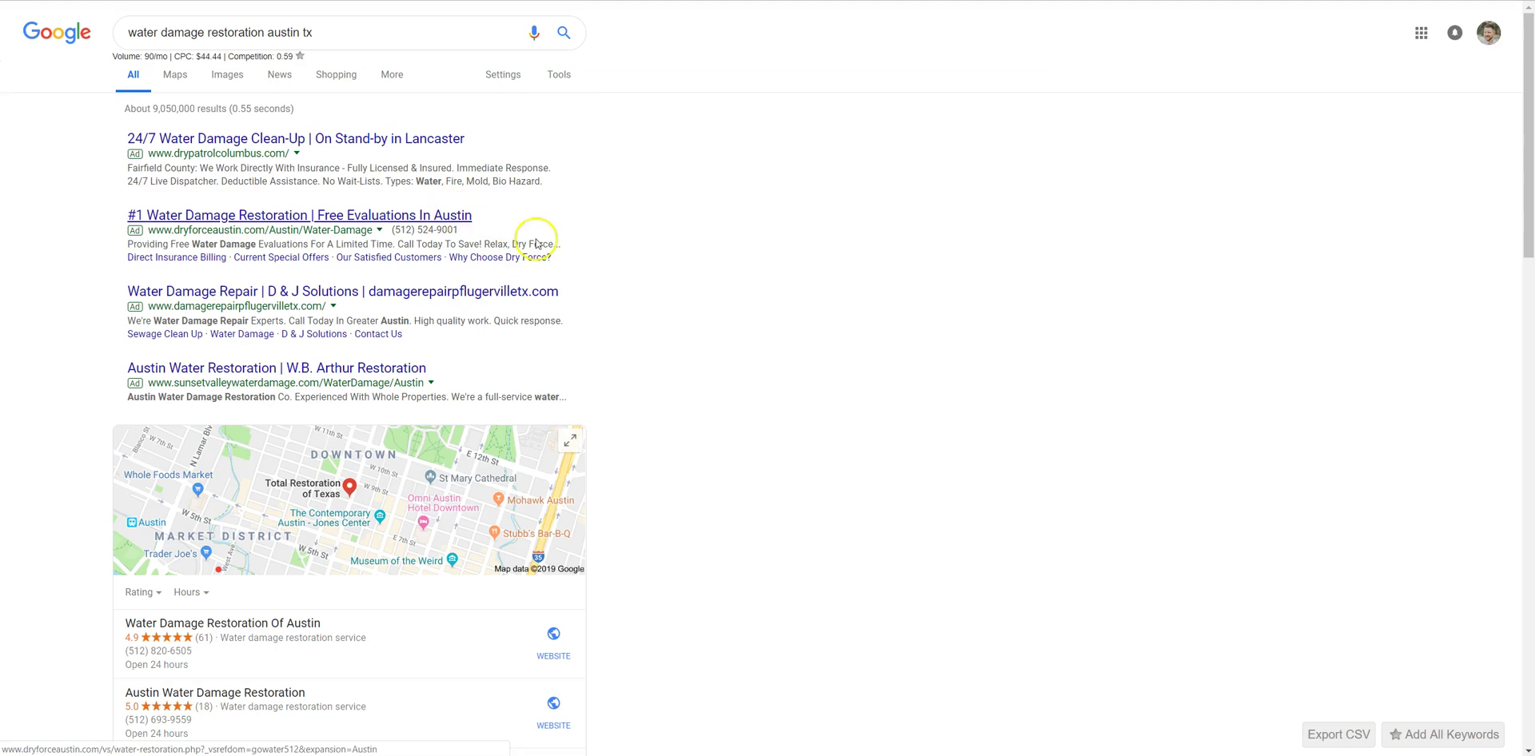
# Open the full map of local results for the Austin search and inspect the business markers around the city.
pyautogui.scroll(-2, 862, 367)
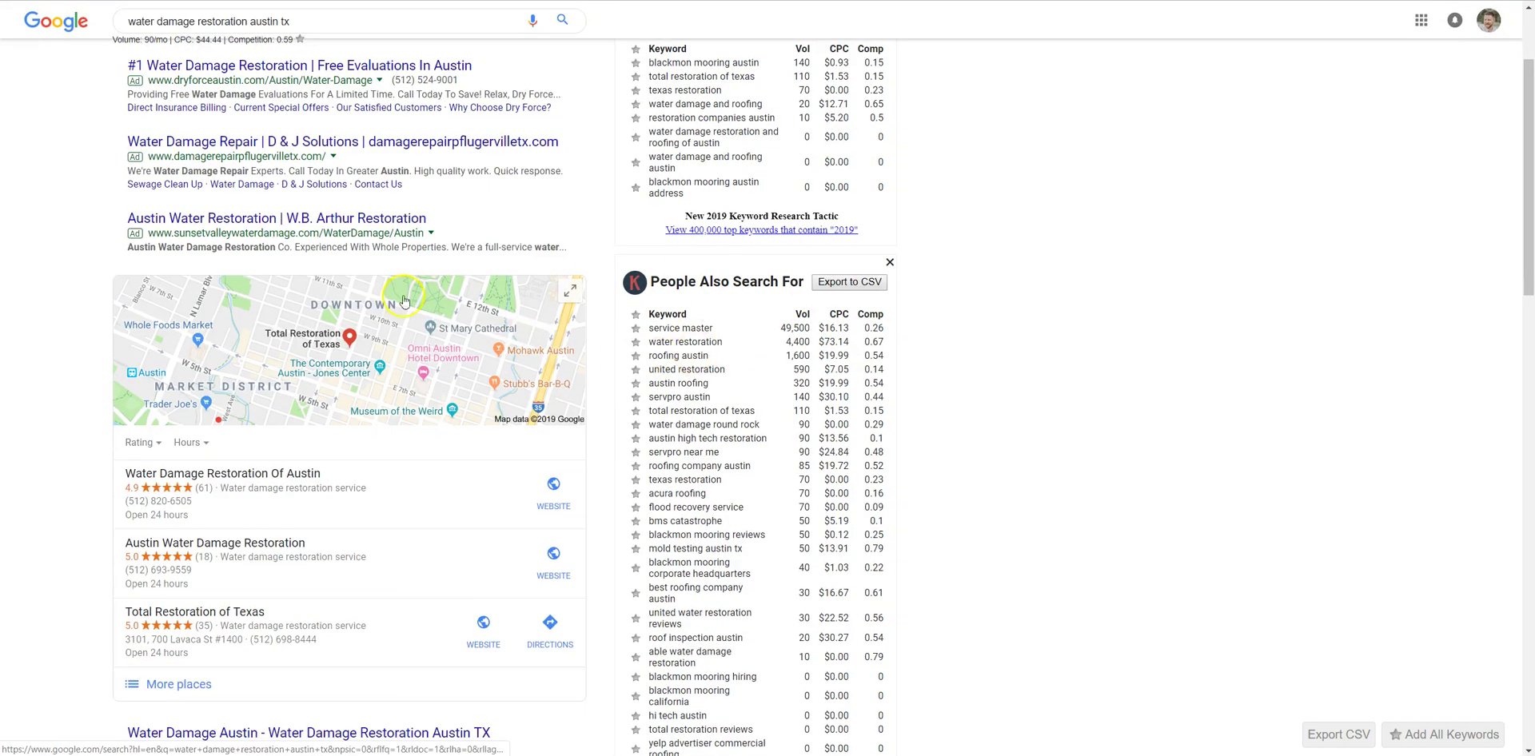
pyautogui.scroll(-2, 549, 336)
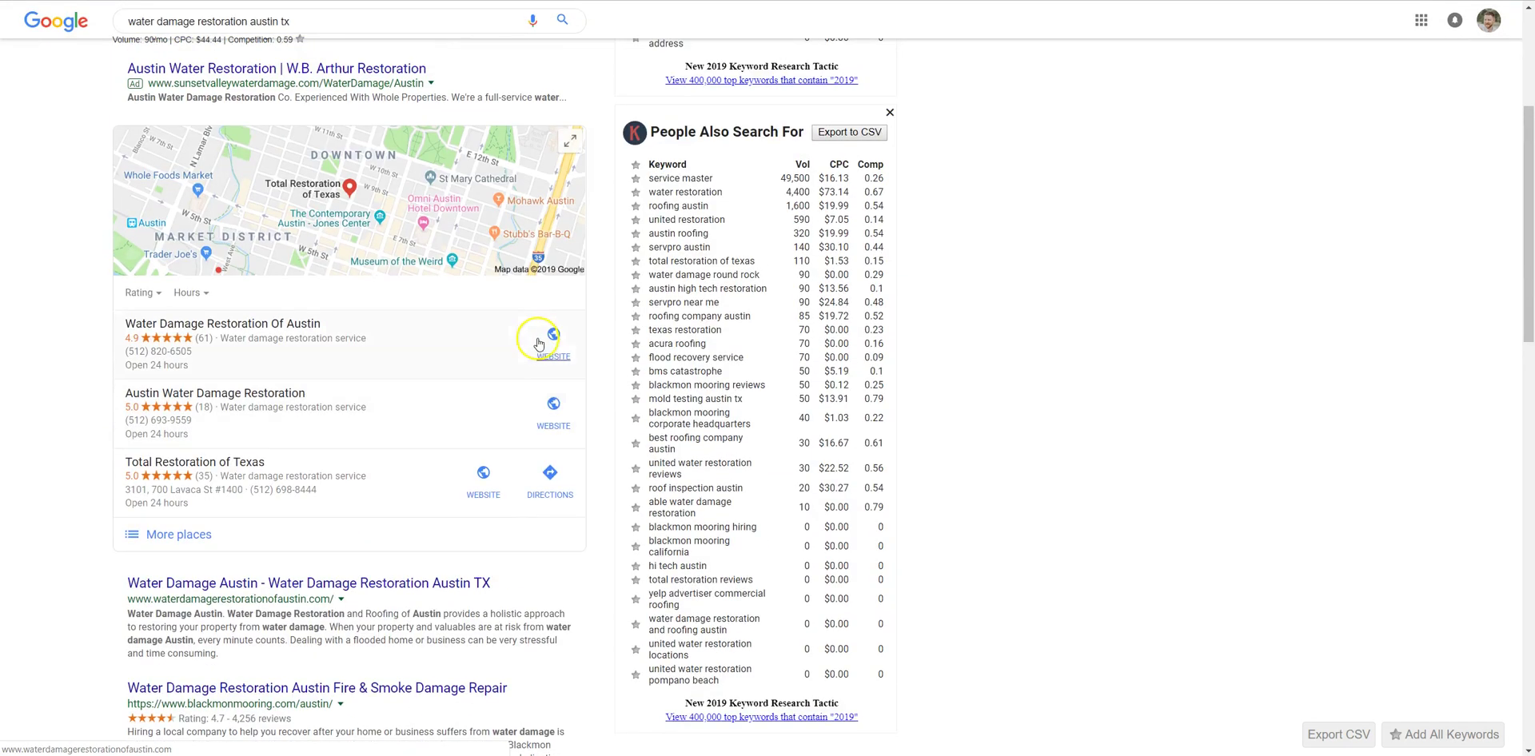
pyautogui.click(581, 484)
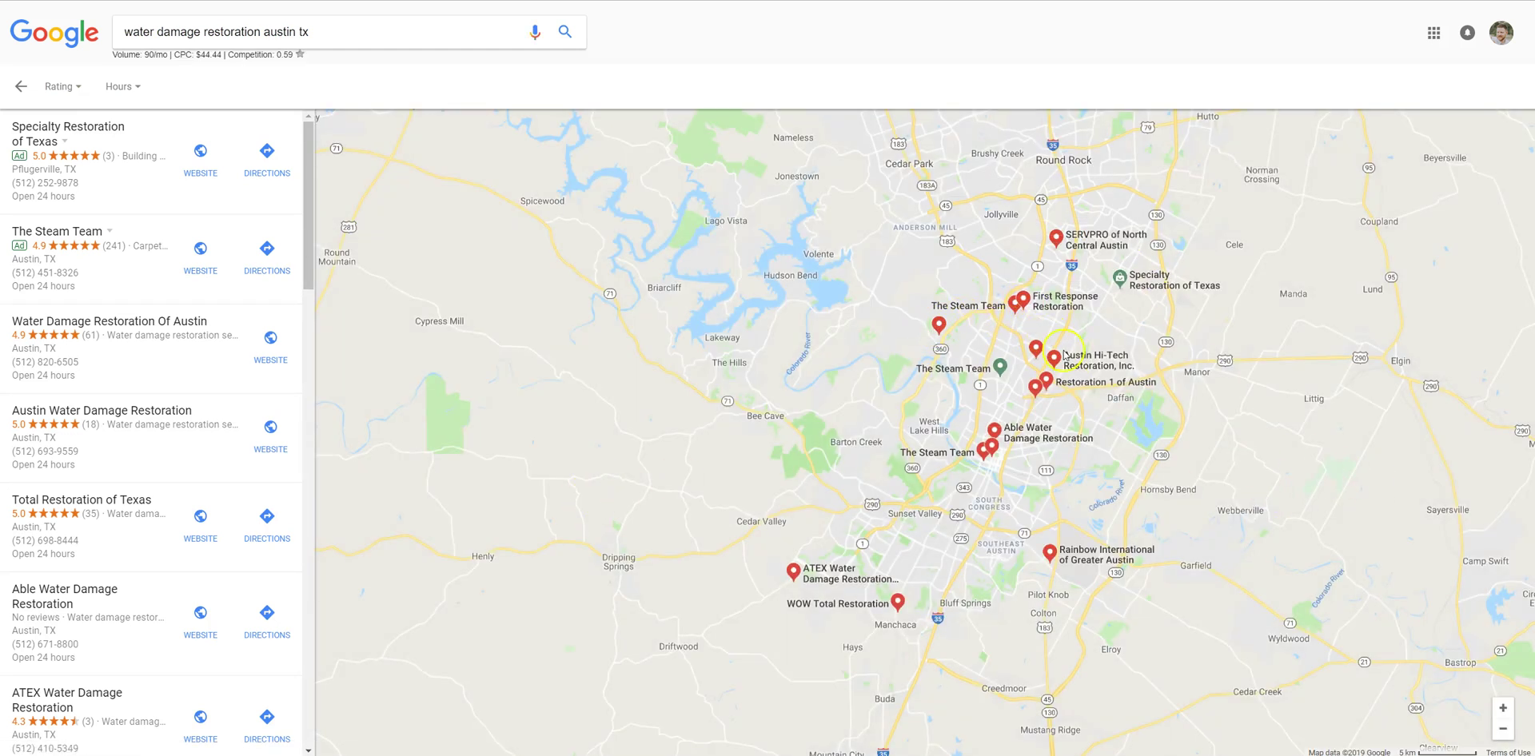
pyautogui.moveTo(1037, 390)
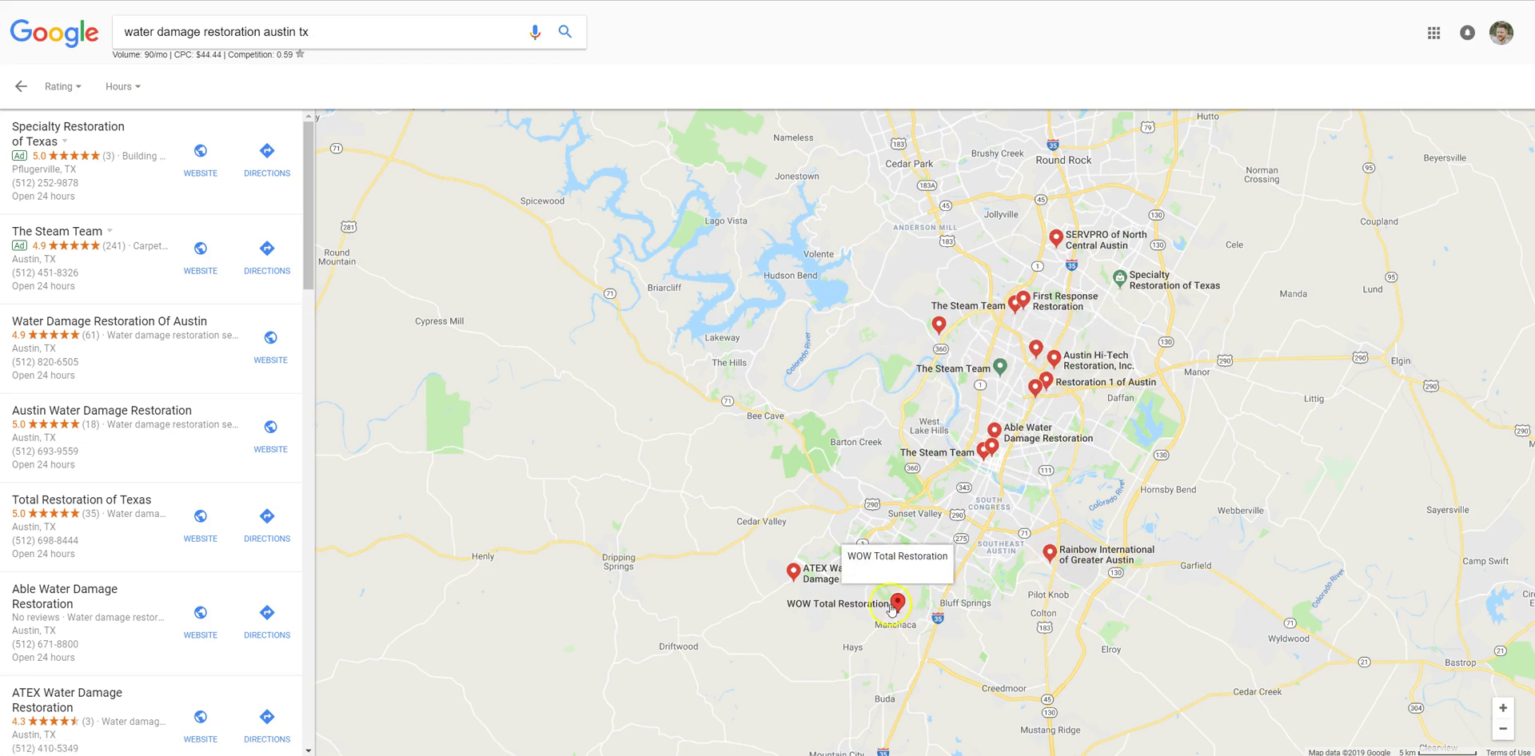
pyautogui.moveTo(790, 575)
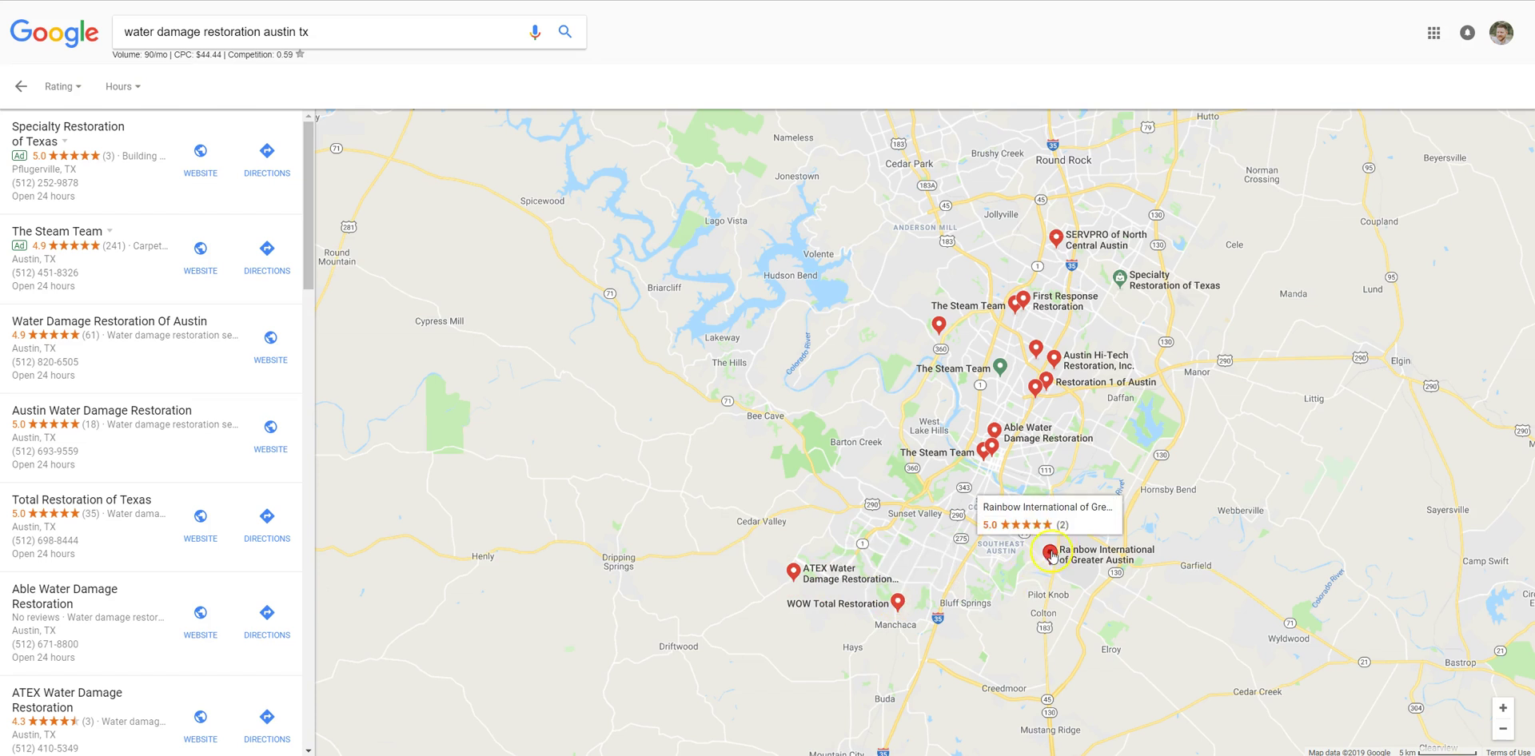
pyautogui.moveTo(1006, 430)
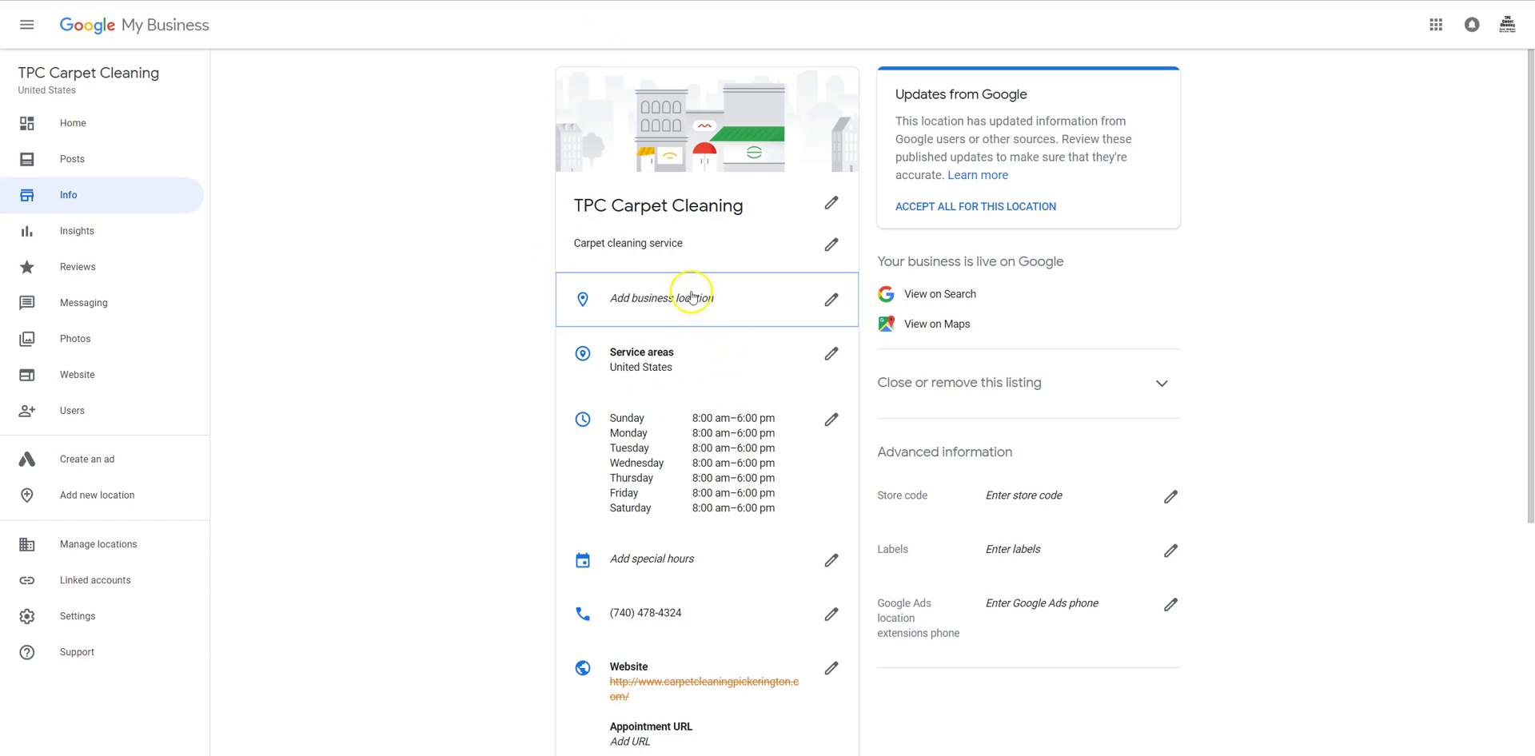
# Return to Google My Business, look at the street address field of the business location and cancel the form.
pyautogui.click(830, 299)
pyautogui.click(486, 351)
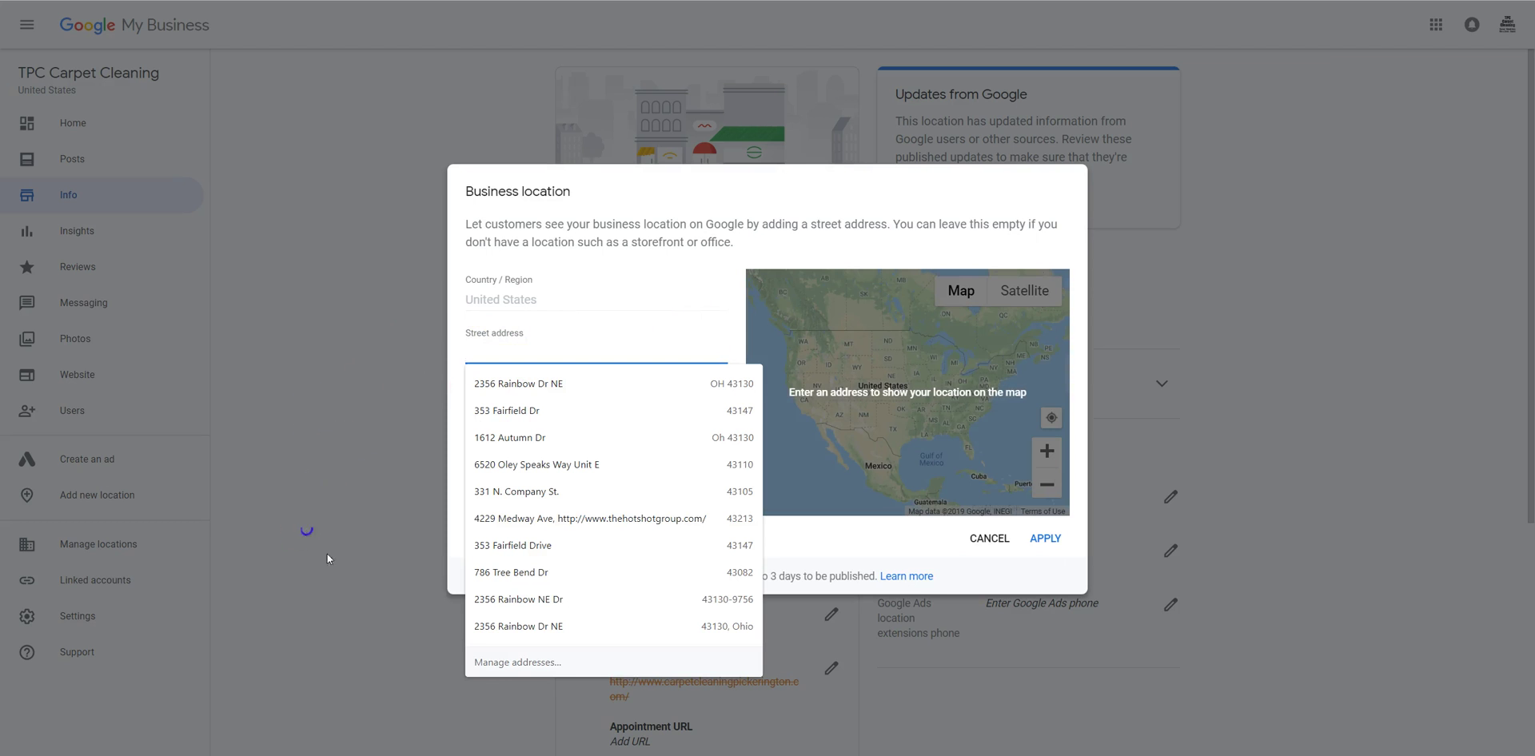
pyautogui.click(756, 508)
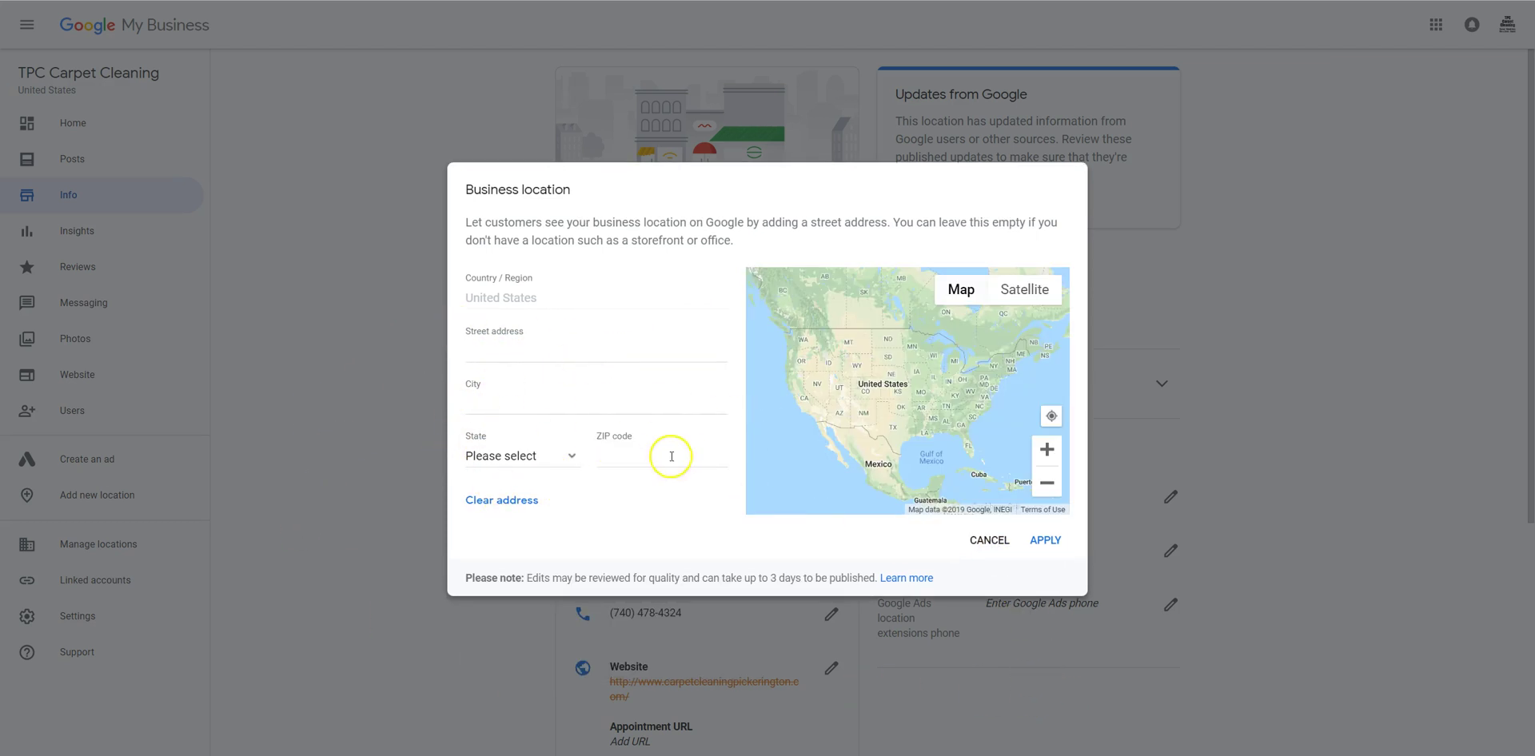
pyautogui.click(989, 540)
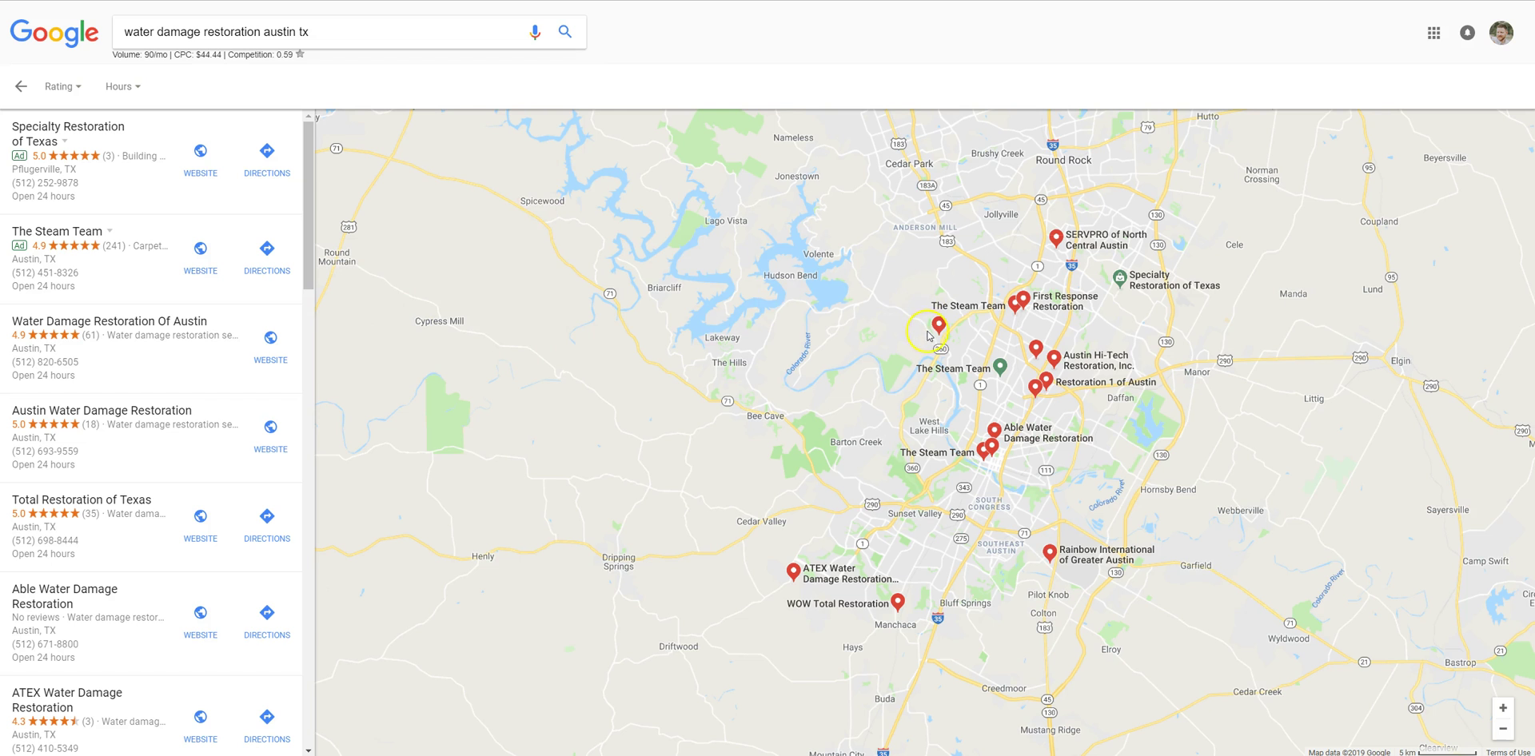
# Return to the Austin map results and compare the listed water damage companies with their markers.
pyautogui.moveTo(1026, 300)
pyautogui.moveTo(84, 157)
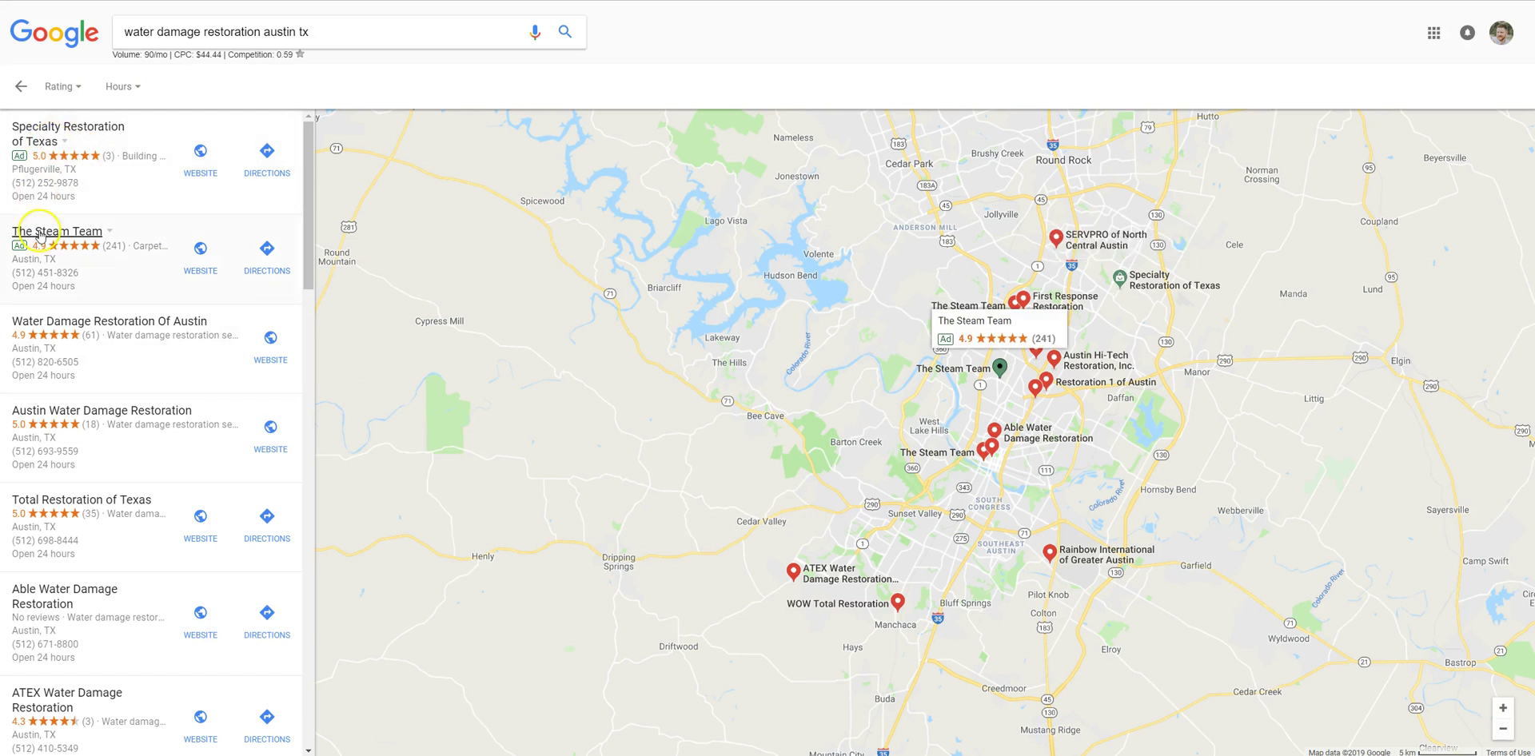
pyautogui.click(37, 311)
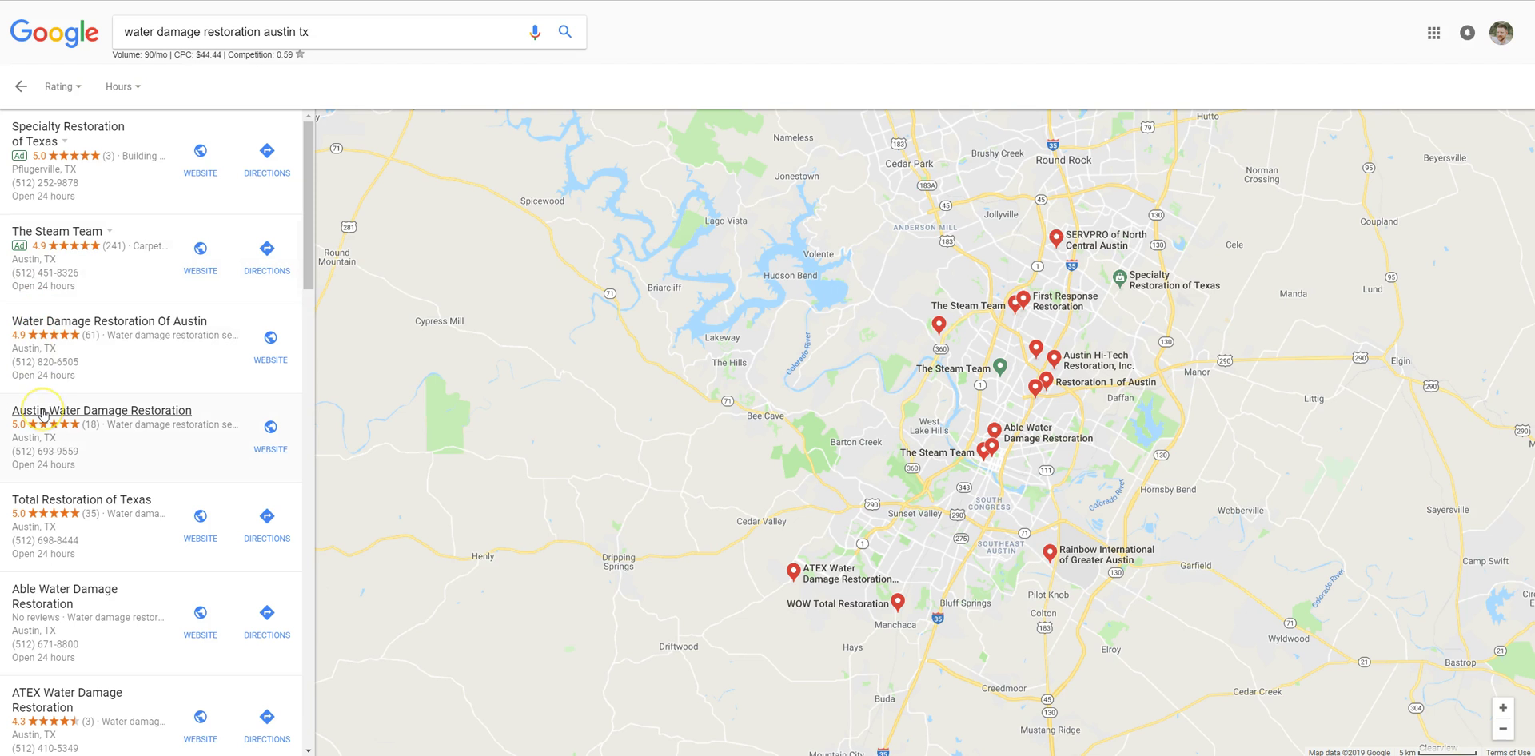
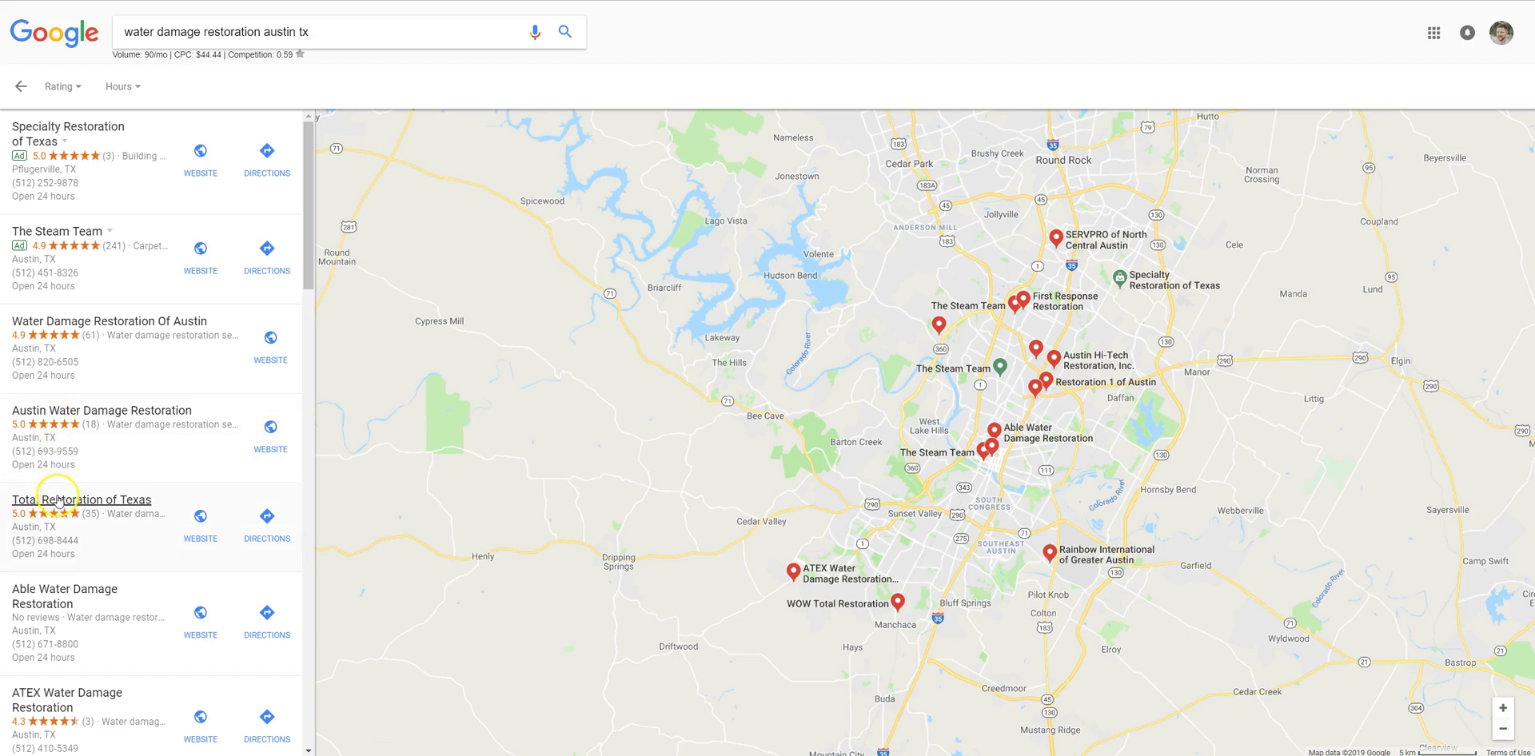
# Switch to the Carpet Cleaner Columbus Ohio map in My Maps and look at the details of the Stanley Steemer near Canal Winchester.
pyautogui.click(42, 503)
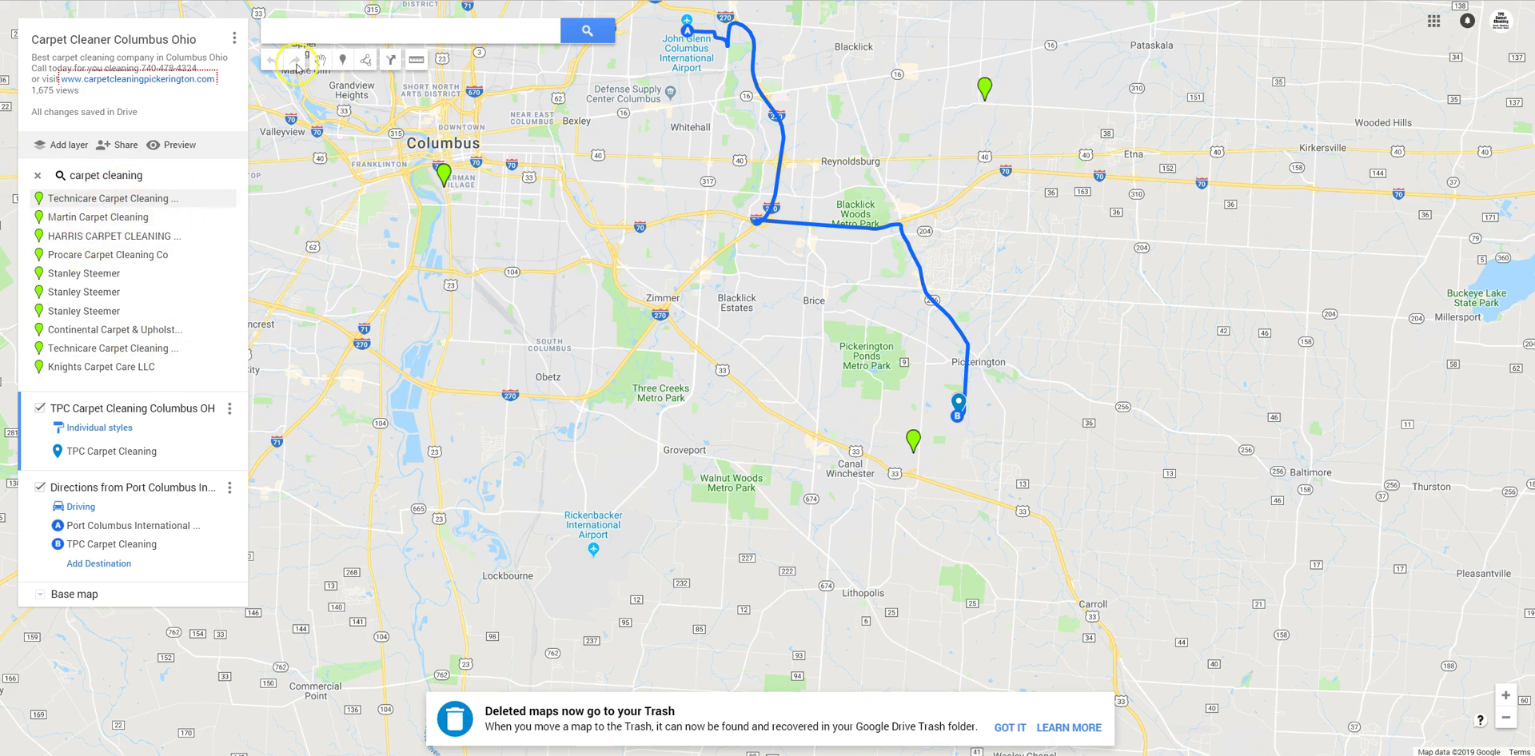
pyautogui.click(308, 30)
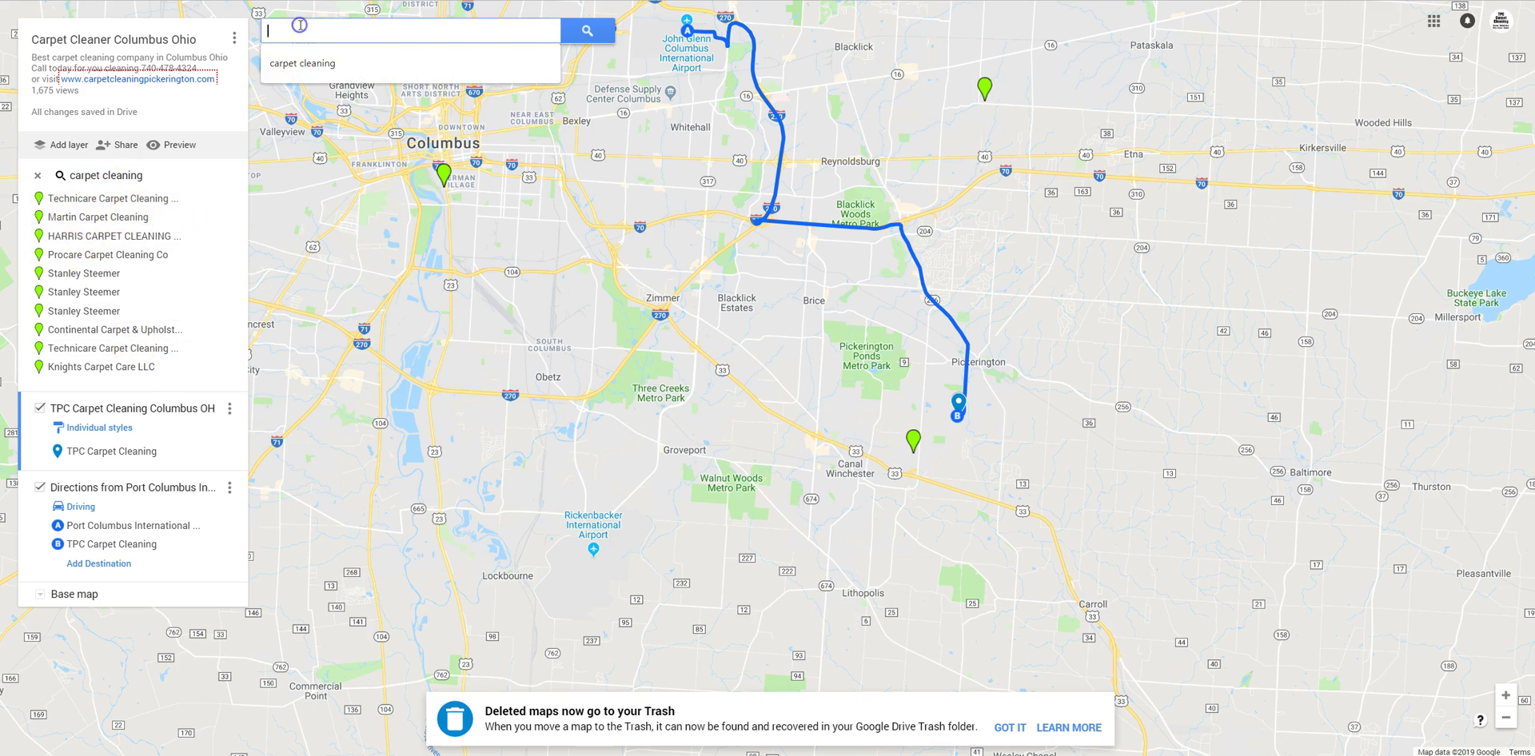
pyautogui.click(302, 67)
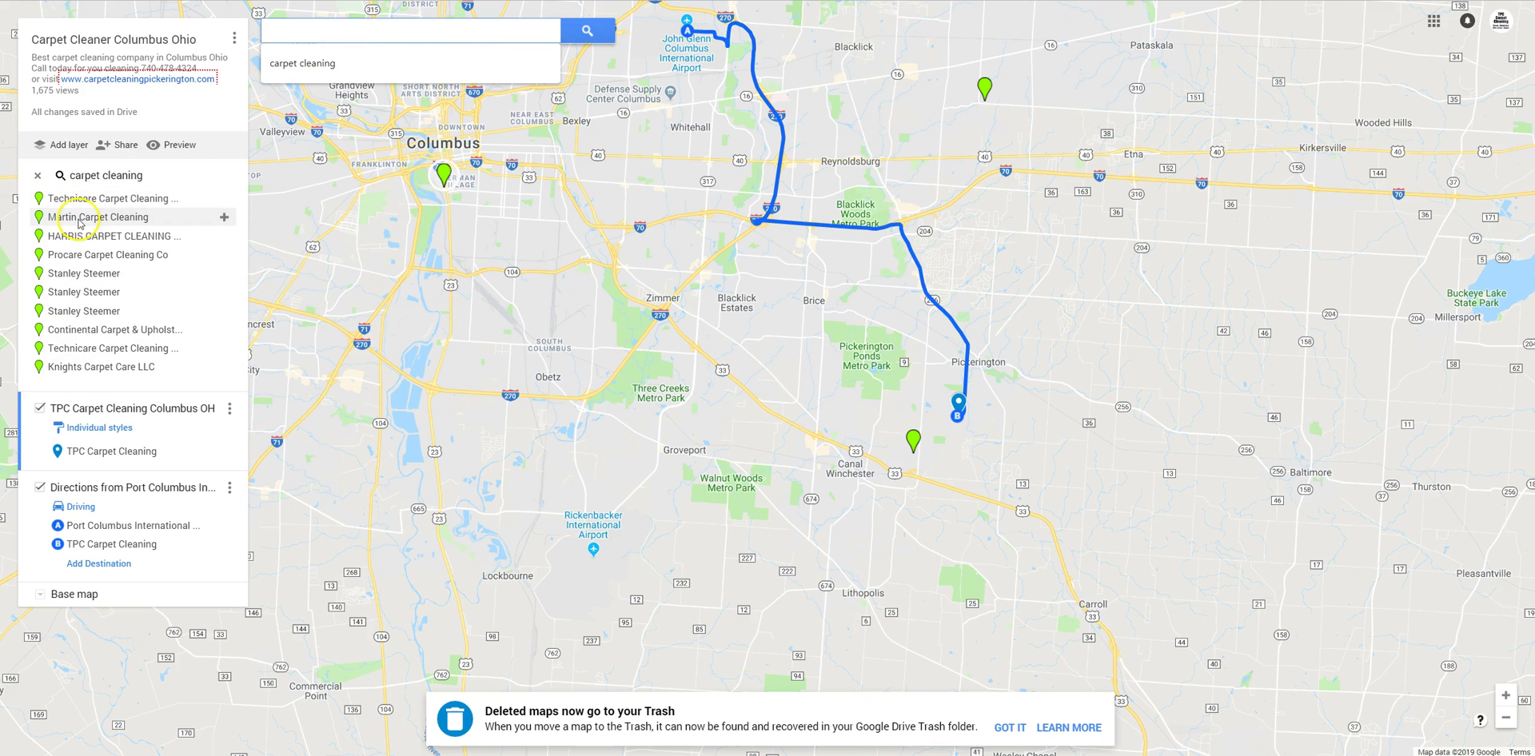
pyautogui.click(914, 444)
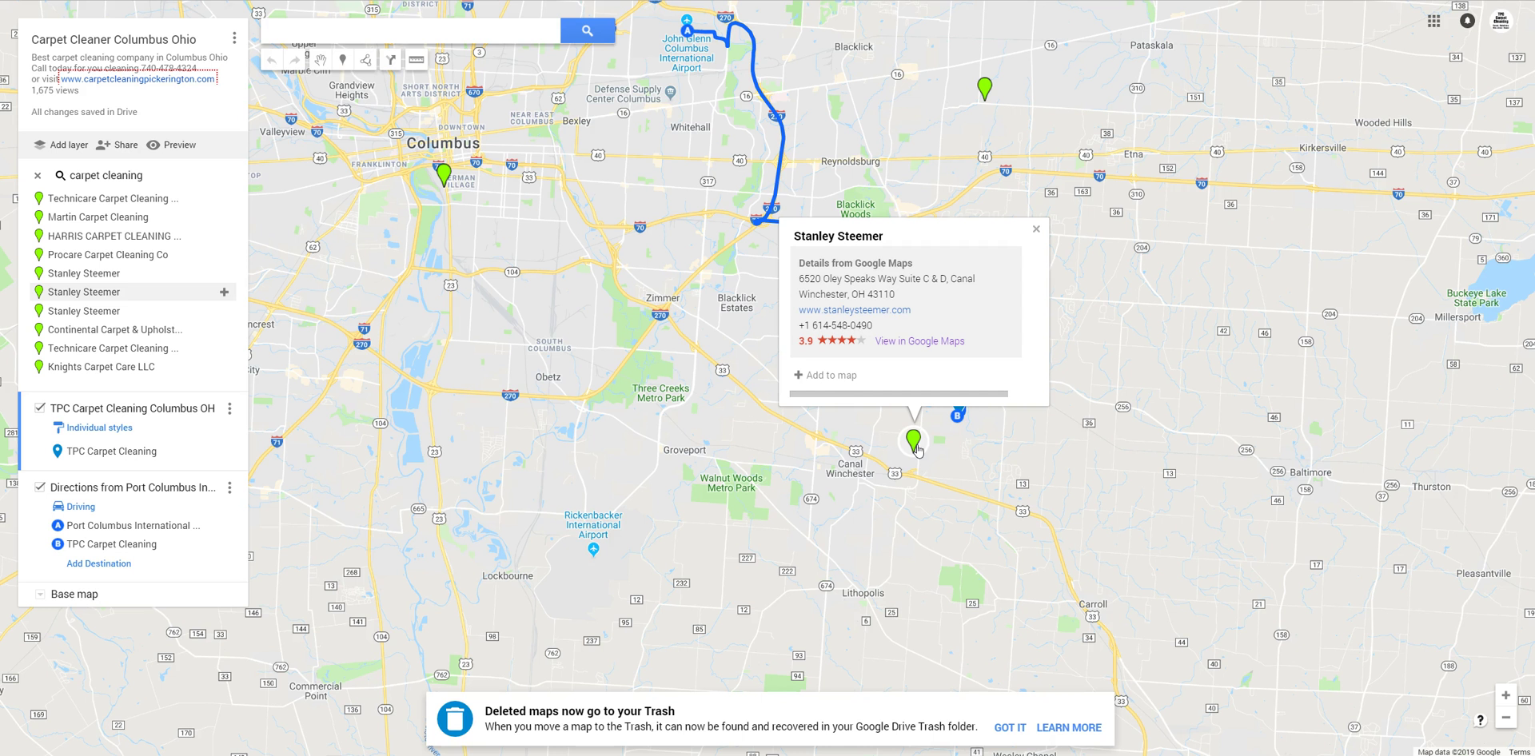
pyautogui.click(913, 346)
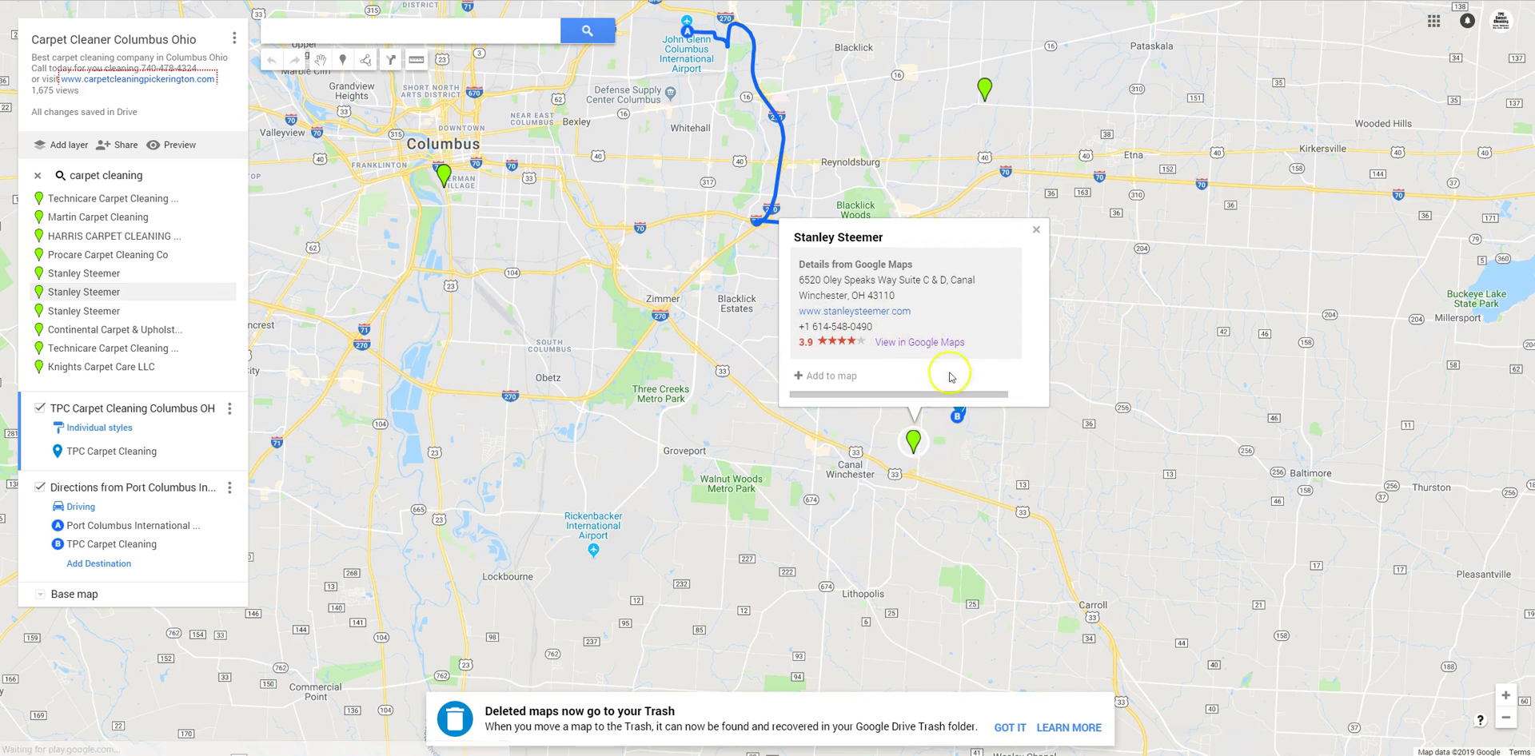
pyautogui.click(1036, 231)
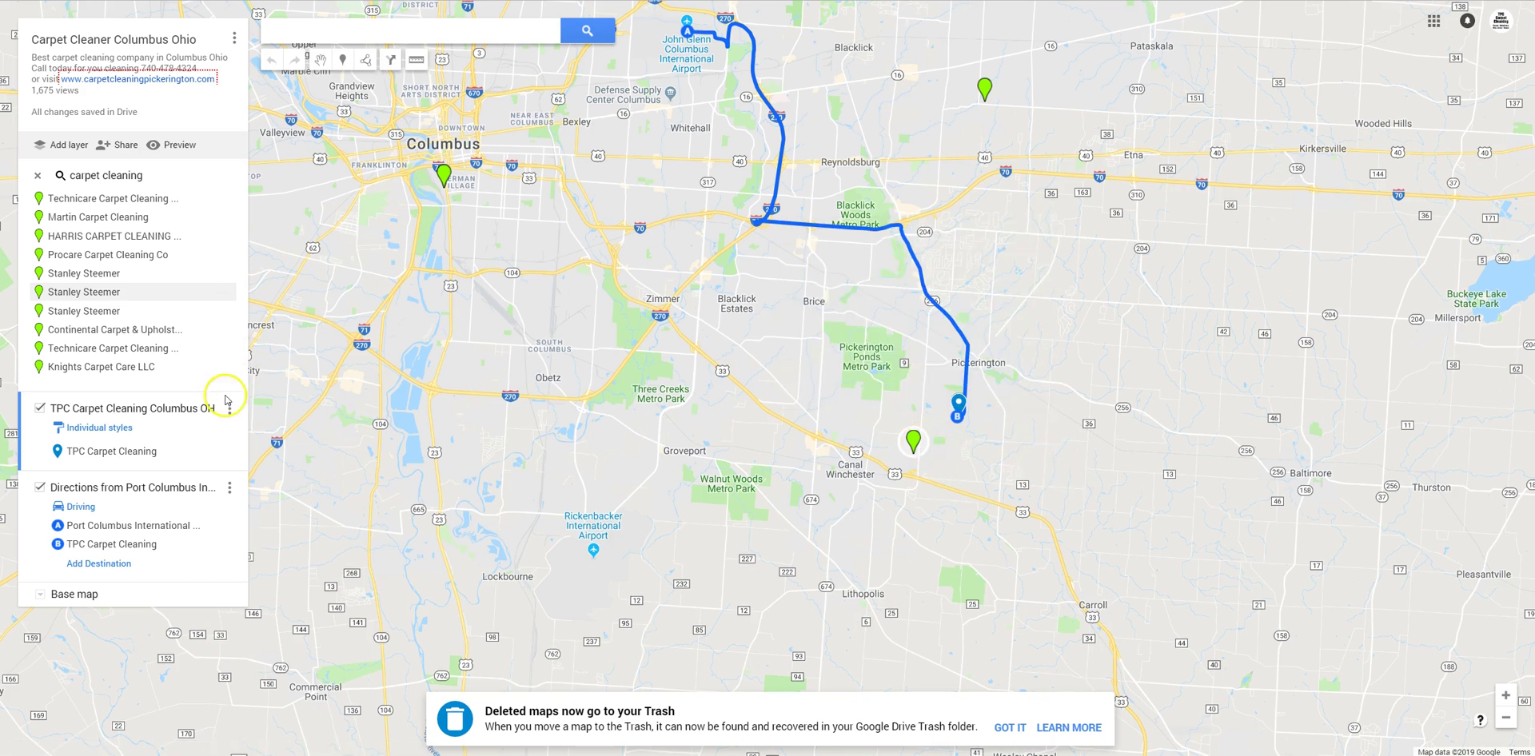
# Compare the place details of TPC Carpet Cleaning with those of the nearby Stanley Steemer search result.
pyautogui.click(92, 456)
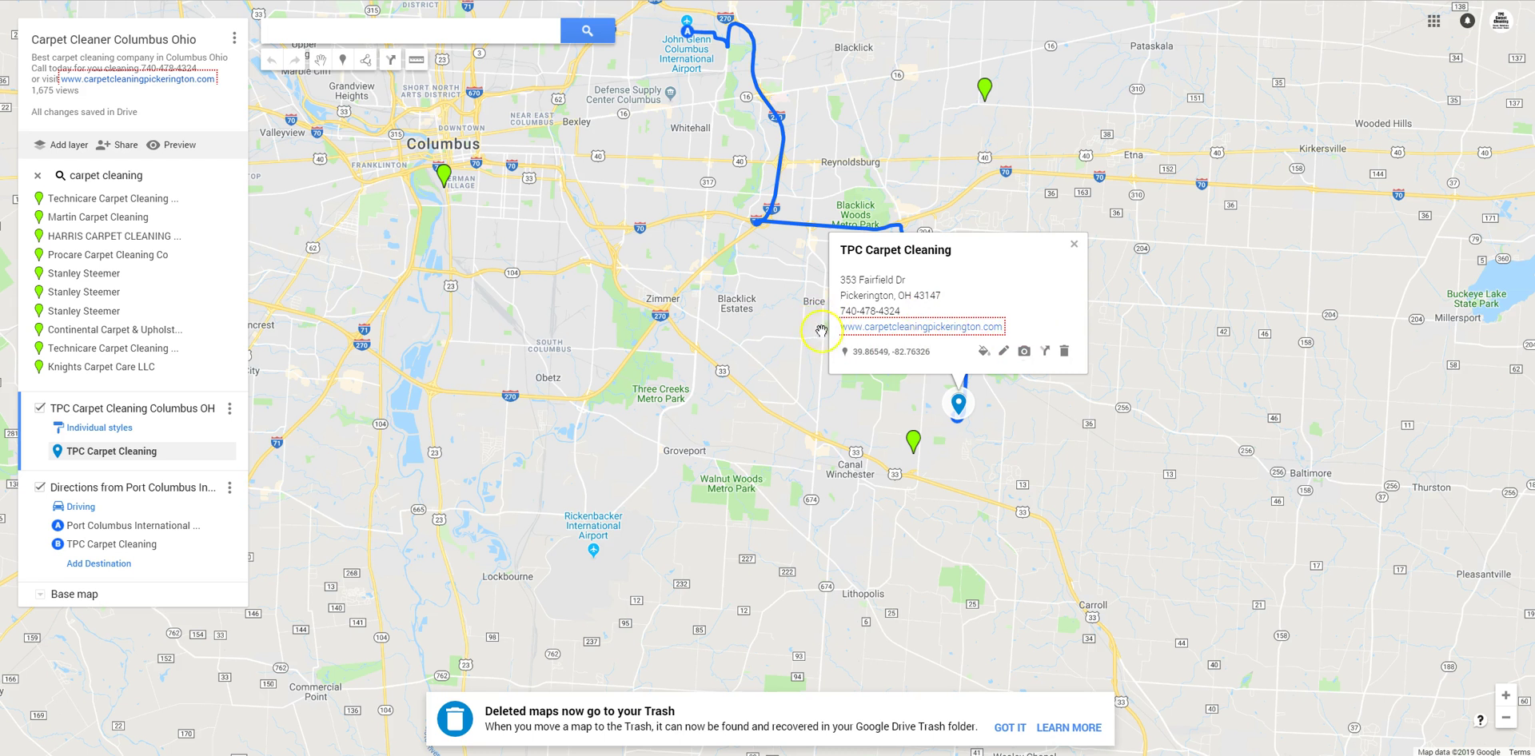
pyautogui.click(914, 441)
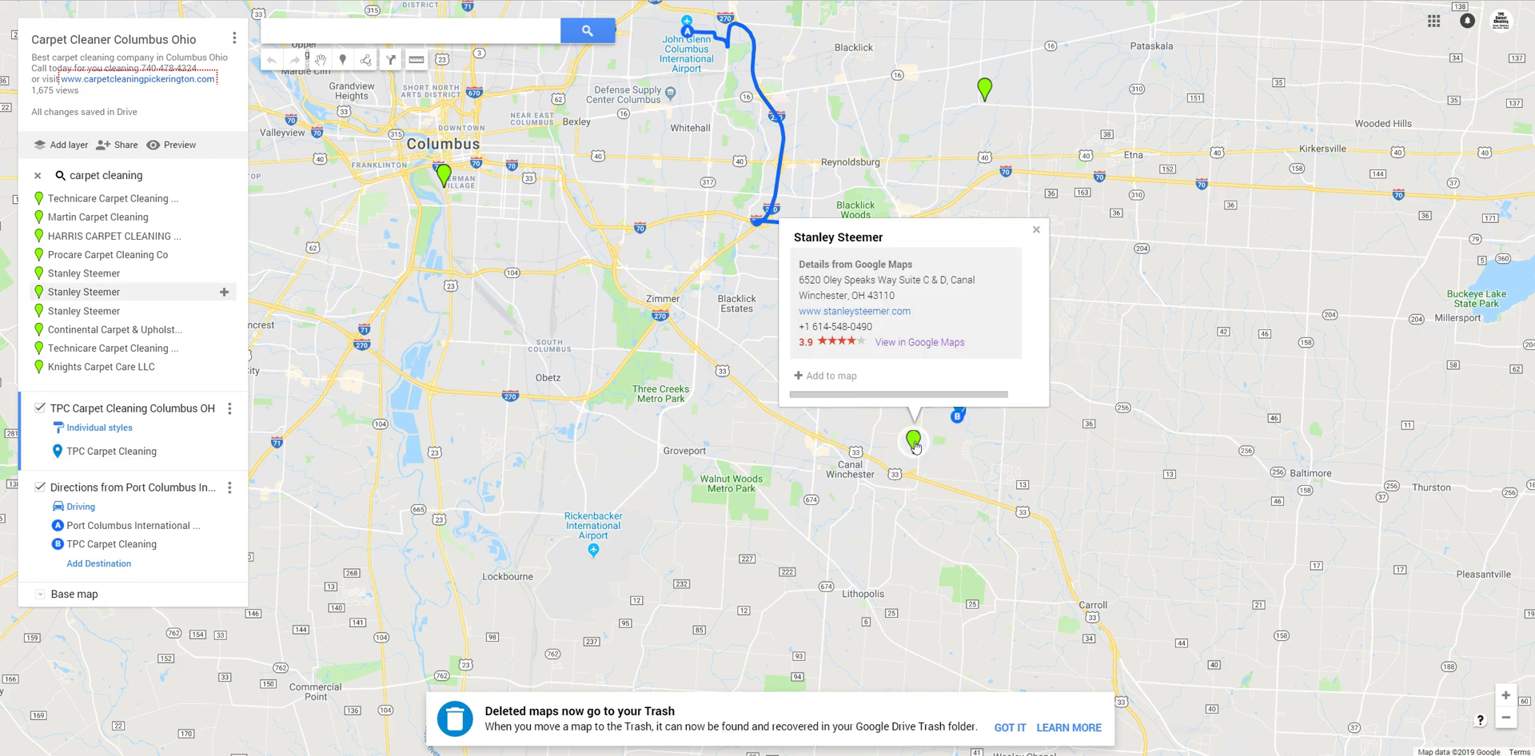
pyautogui.click(942, 344)
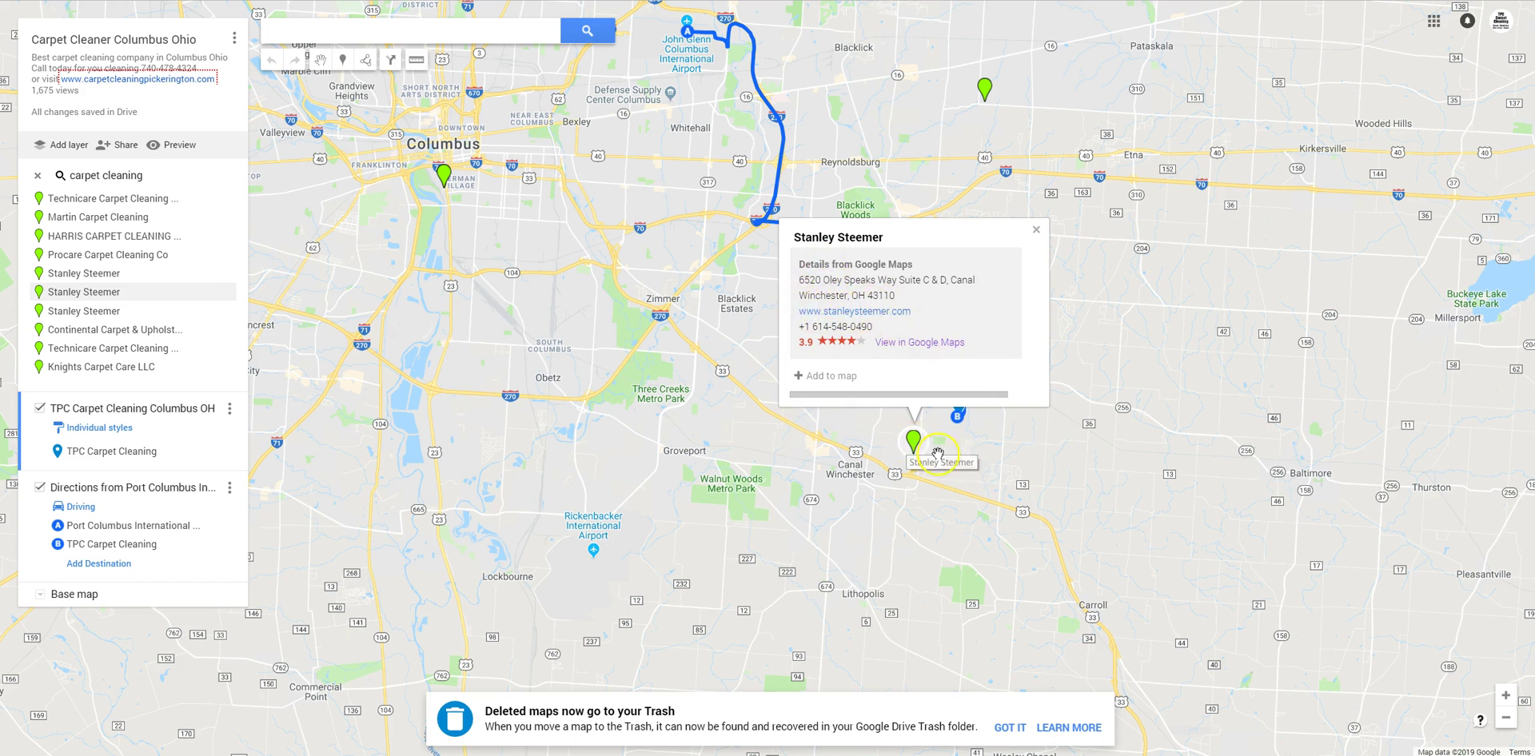
pyautogui.click(830, 252)
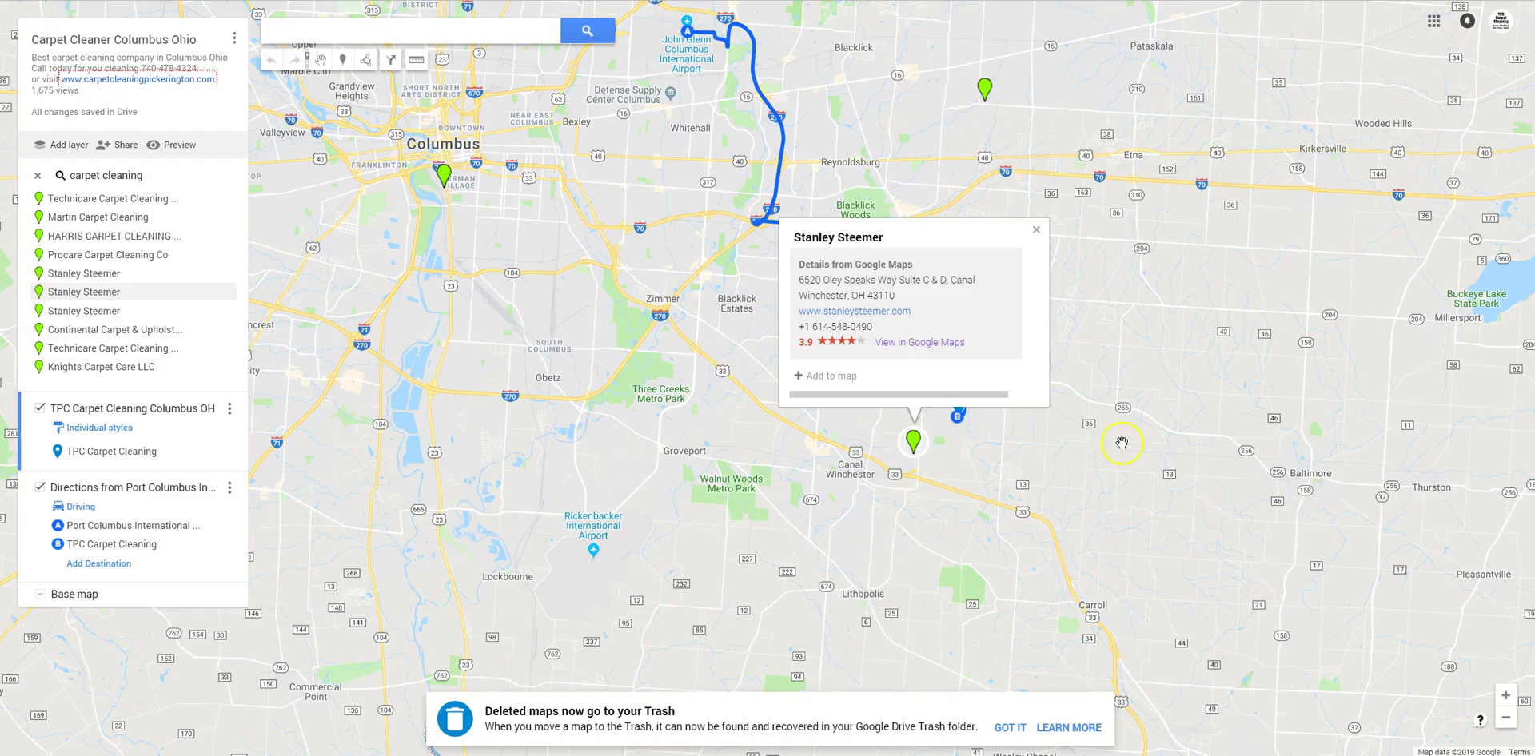
# Add the Stanley Steemer search result near Canal Winchester to the TPC Carpet Cleaning Columbus OH layer.
pyautogui.click(302, 30)
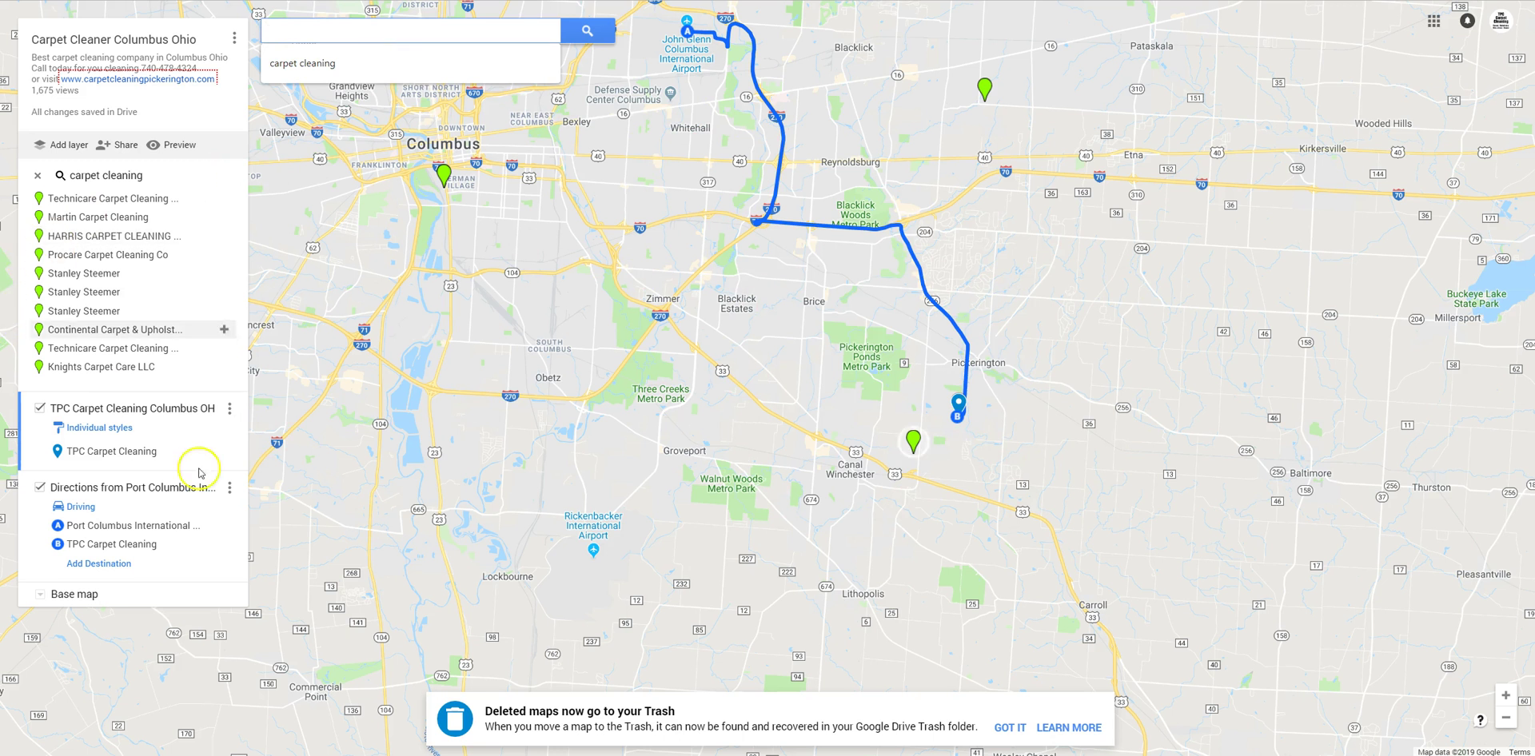
pyautogui.click(913, 440)
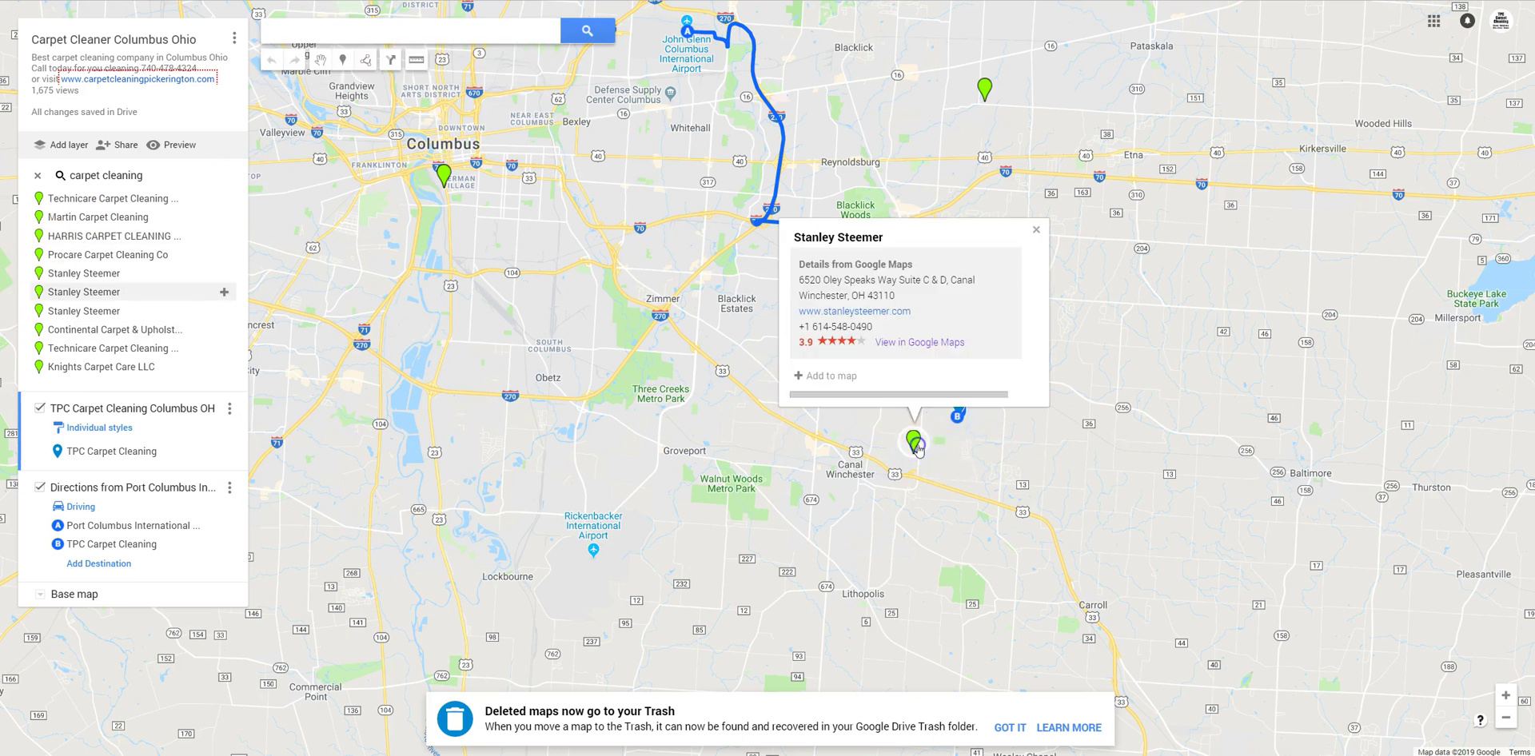
pyautogui.click(822, 376)
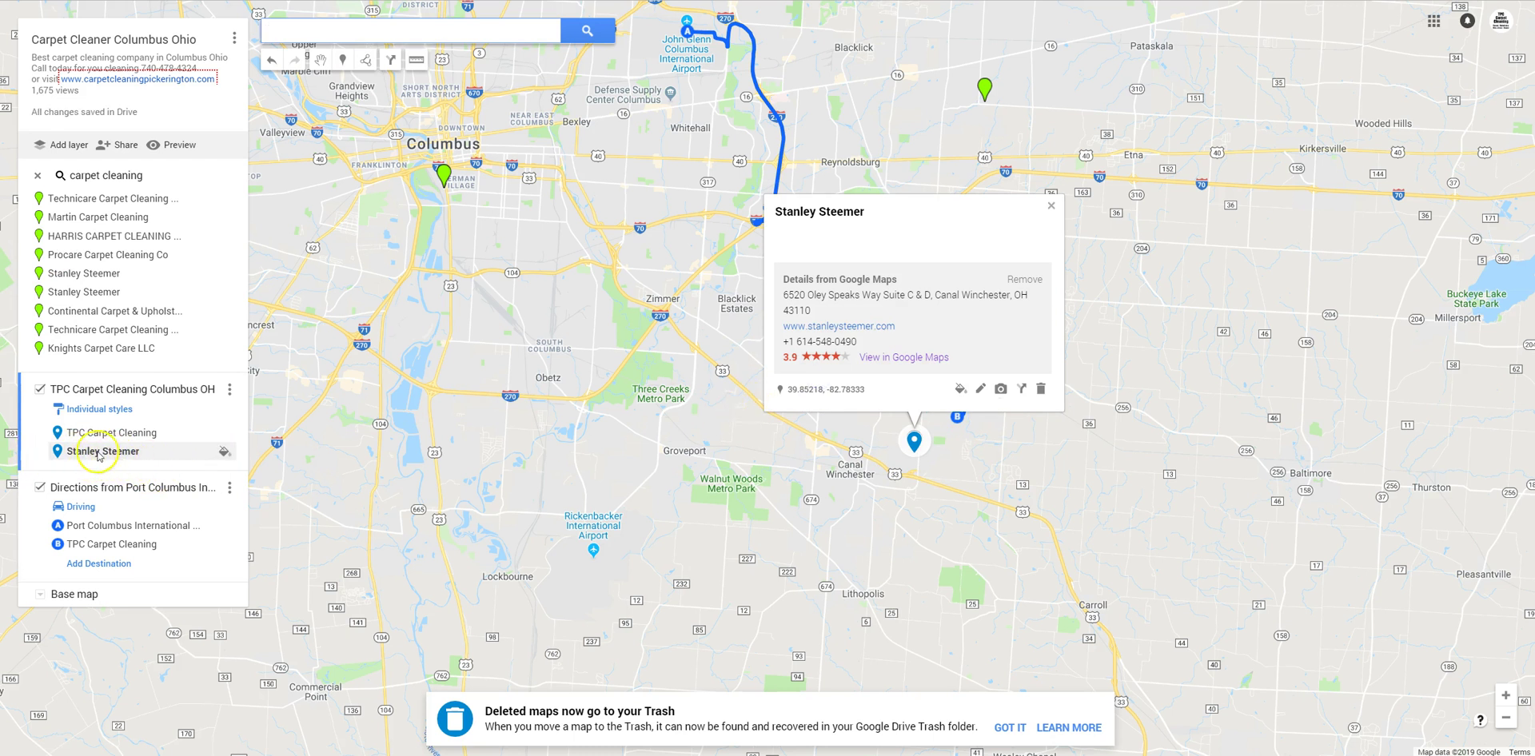
pyautogui.click(97, 451)
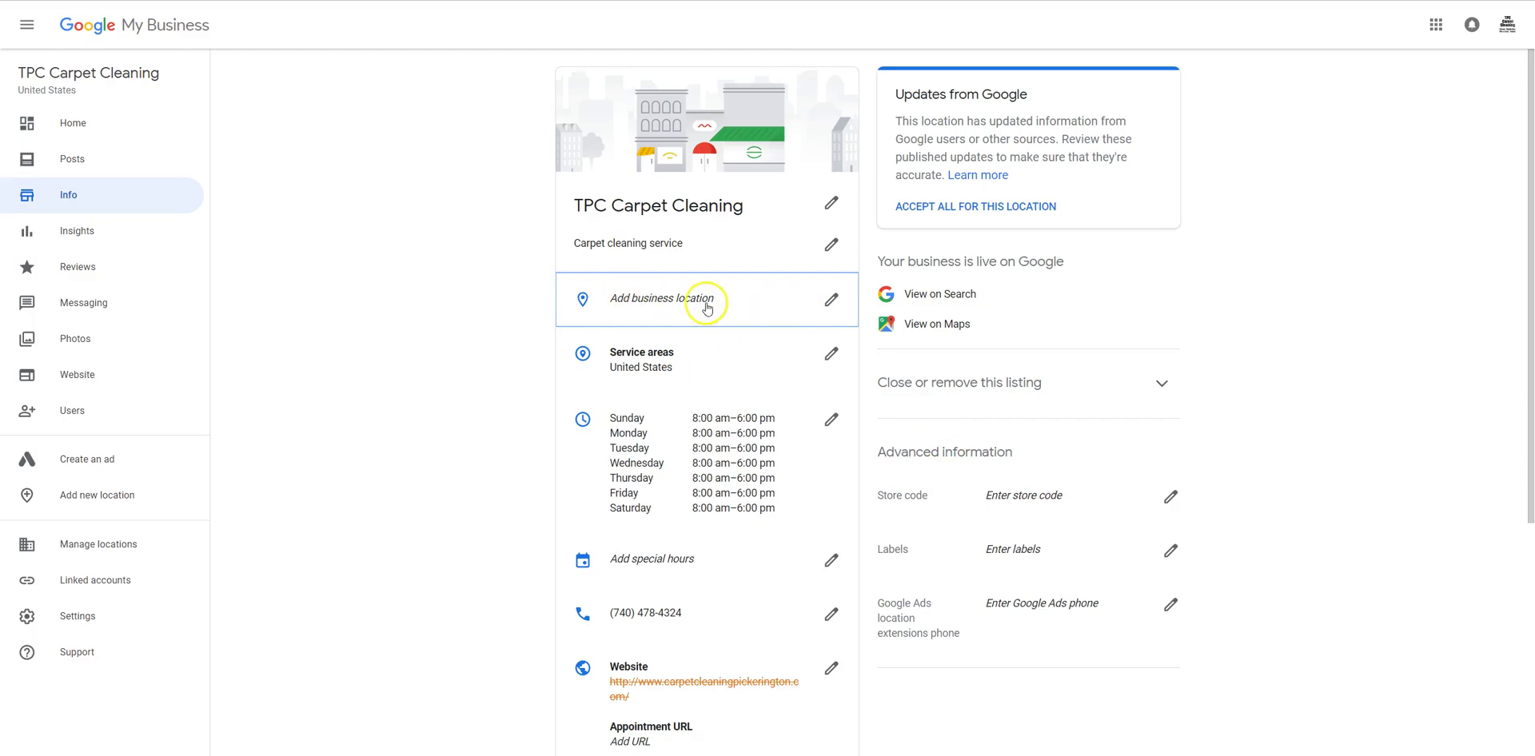
# Switch to Google My Business and fill in the business location with the company's street address, city and ZIP code, choosing Ohio as state.
pyautogui.click(832, 300)
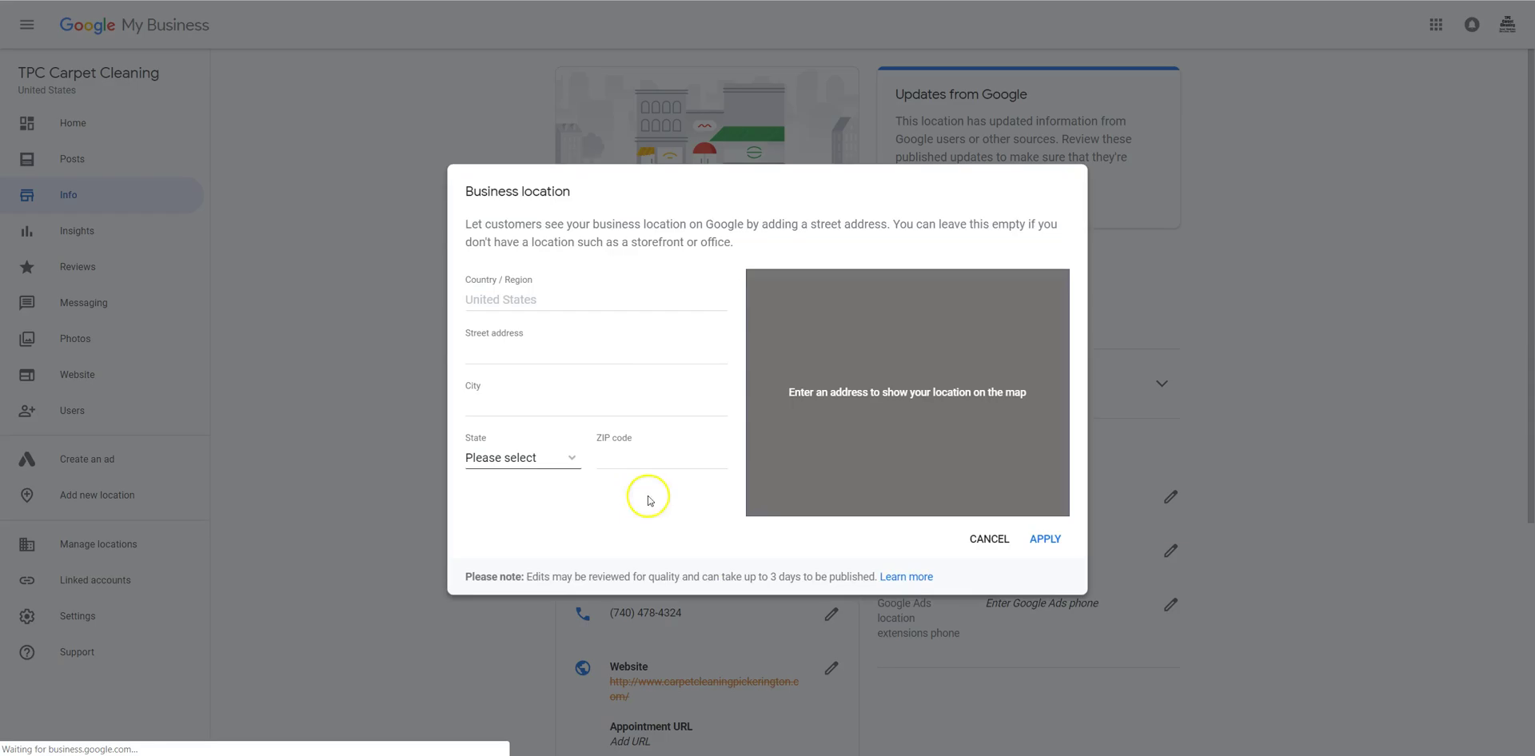
pyautogui.click(511, 352)
pyautogui.click(497, 413)
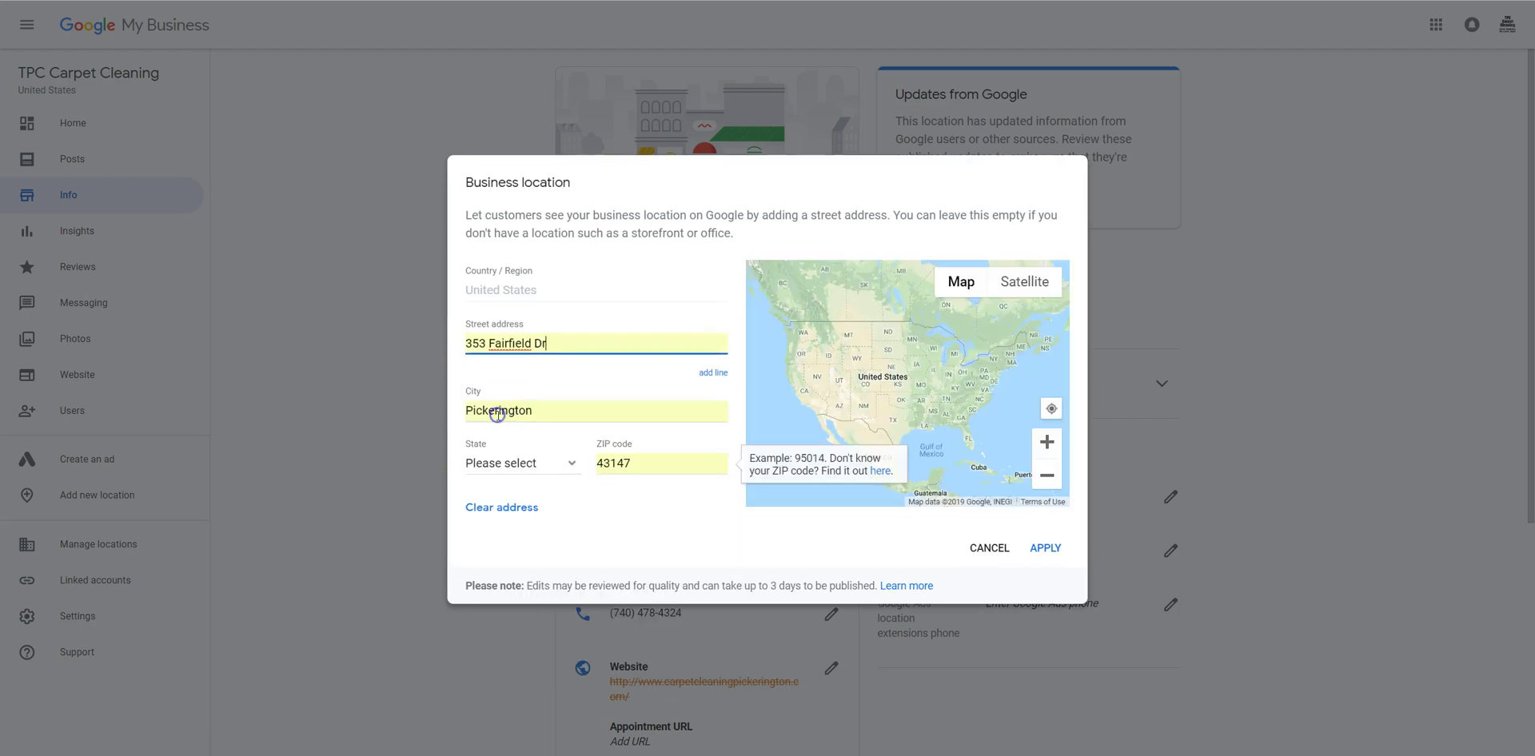
pyautogui.click(497, 462)
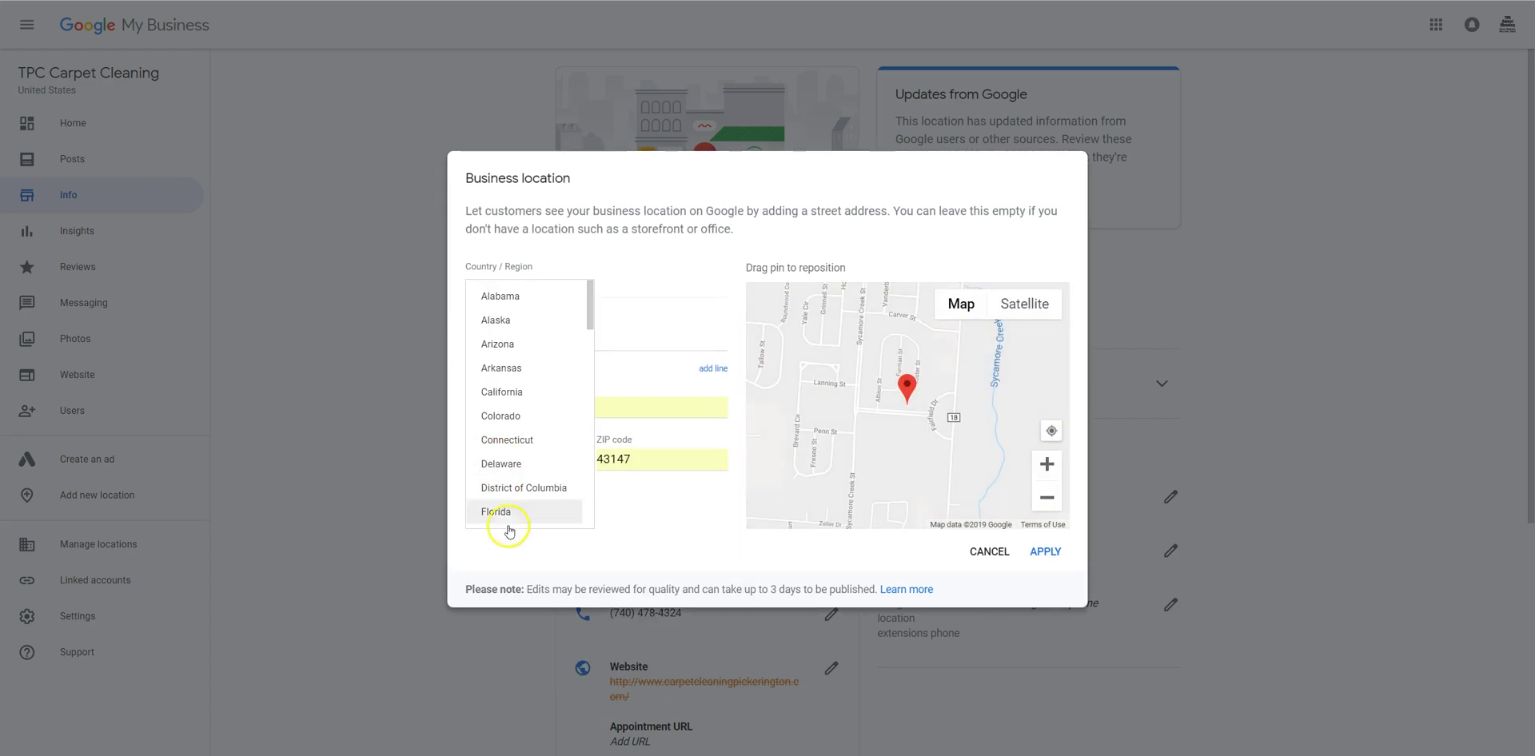
pyautogui.press('o')
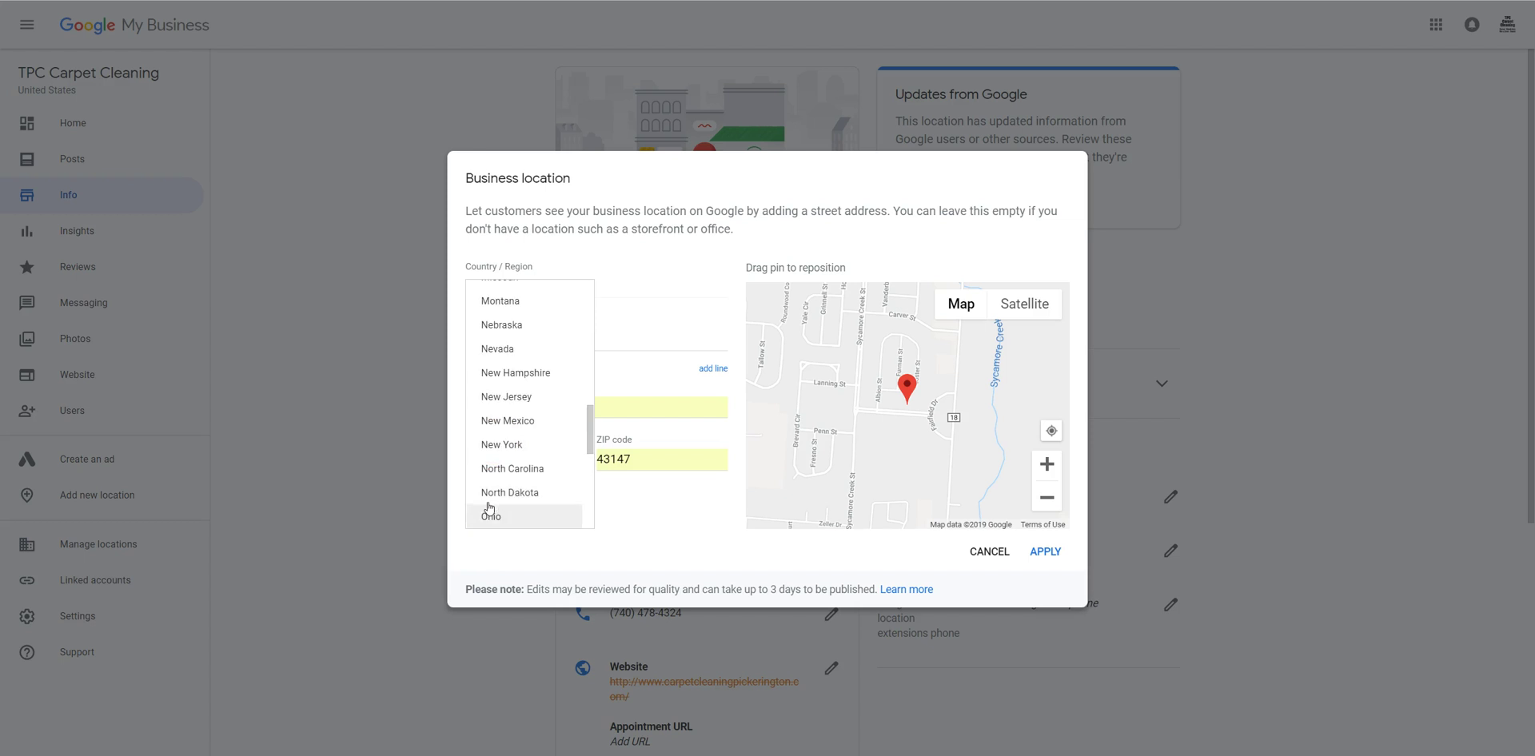
pyautogui.click(498, 526)
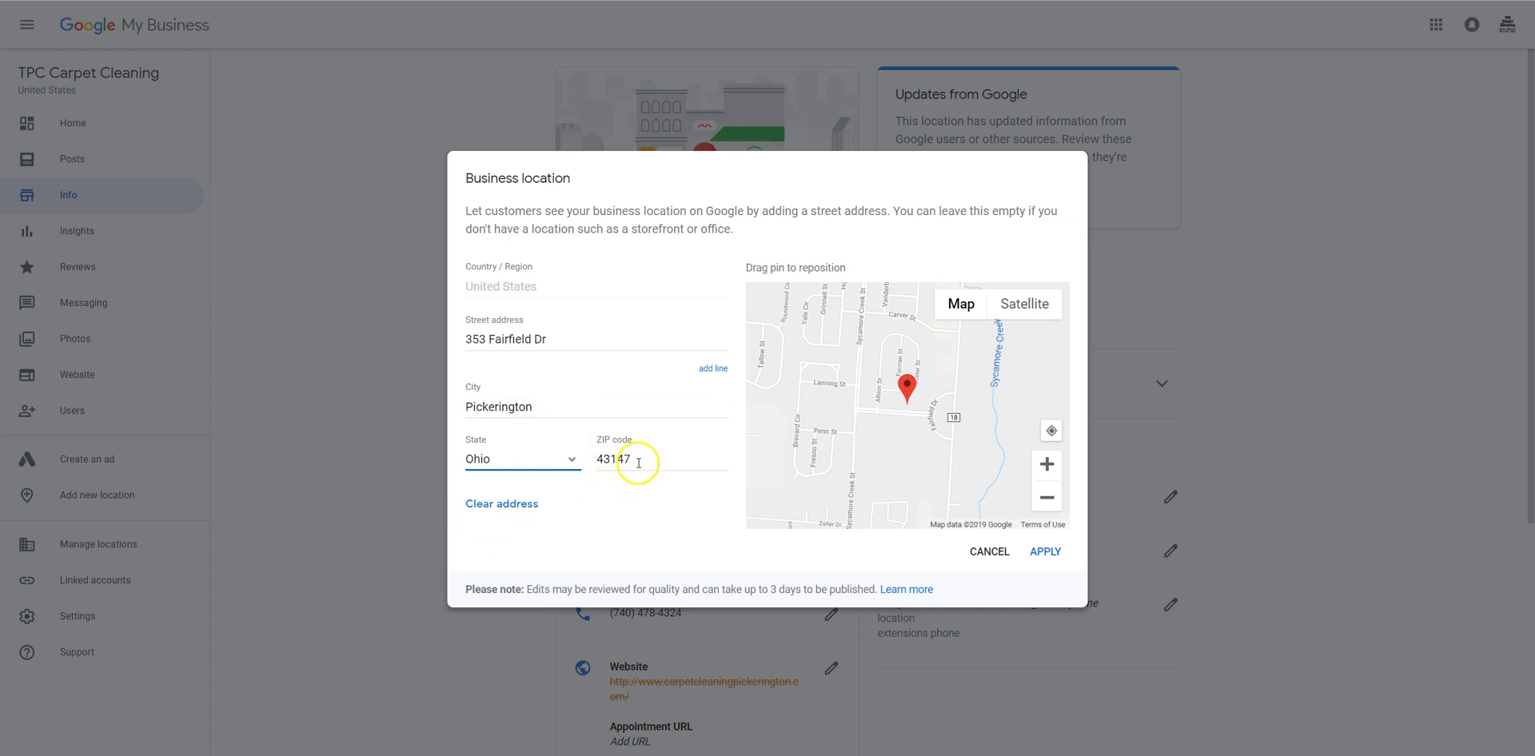
pyautogui.click(1025, 554)
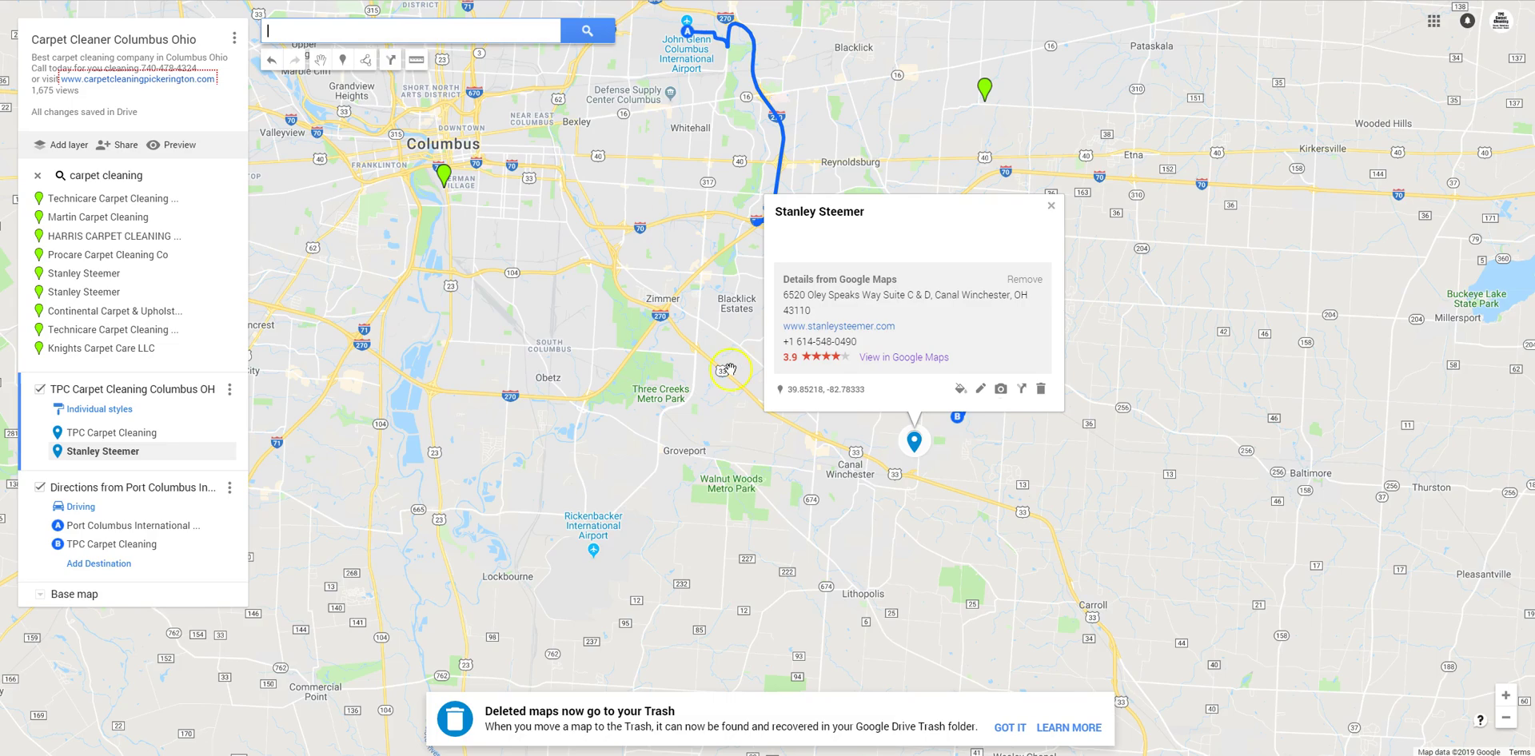
# Return to My Maps, look at the TPC Carpet Cleaning place in the layer and close its details.
pyautogui.click(1052, 210)
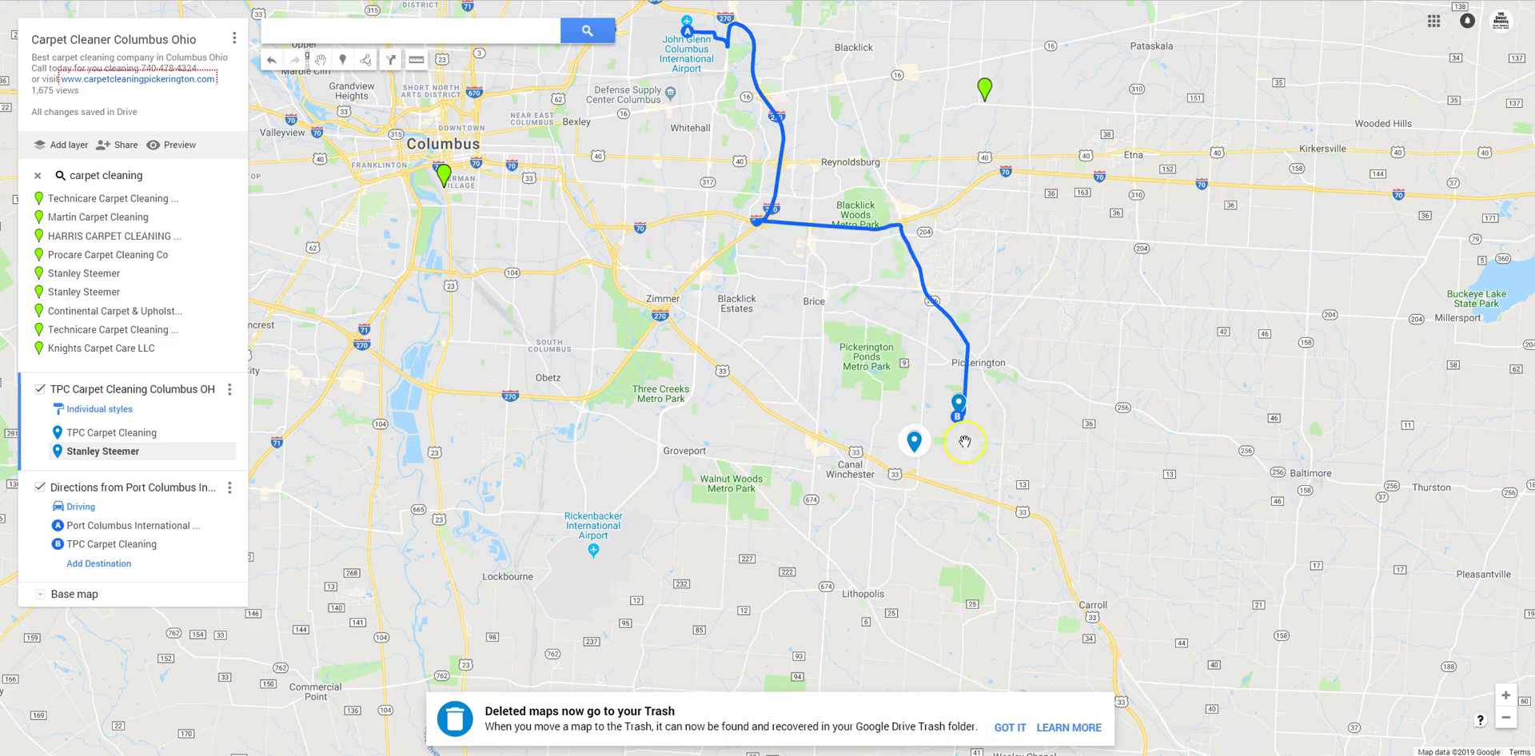
pyautogui.click(103, 433)
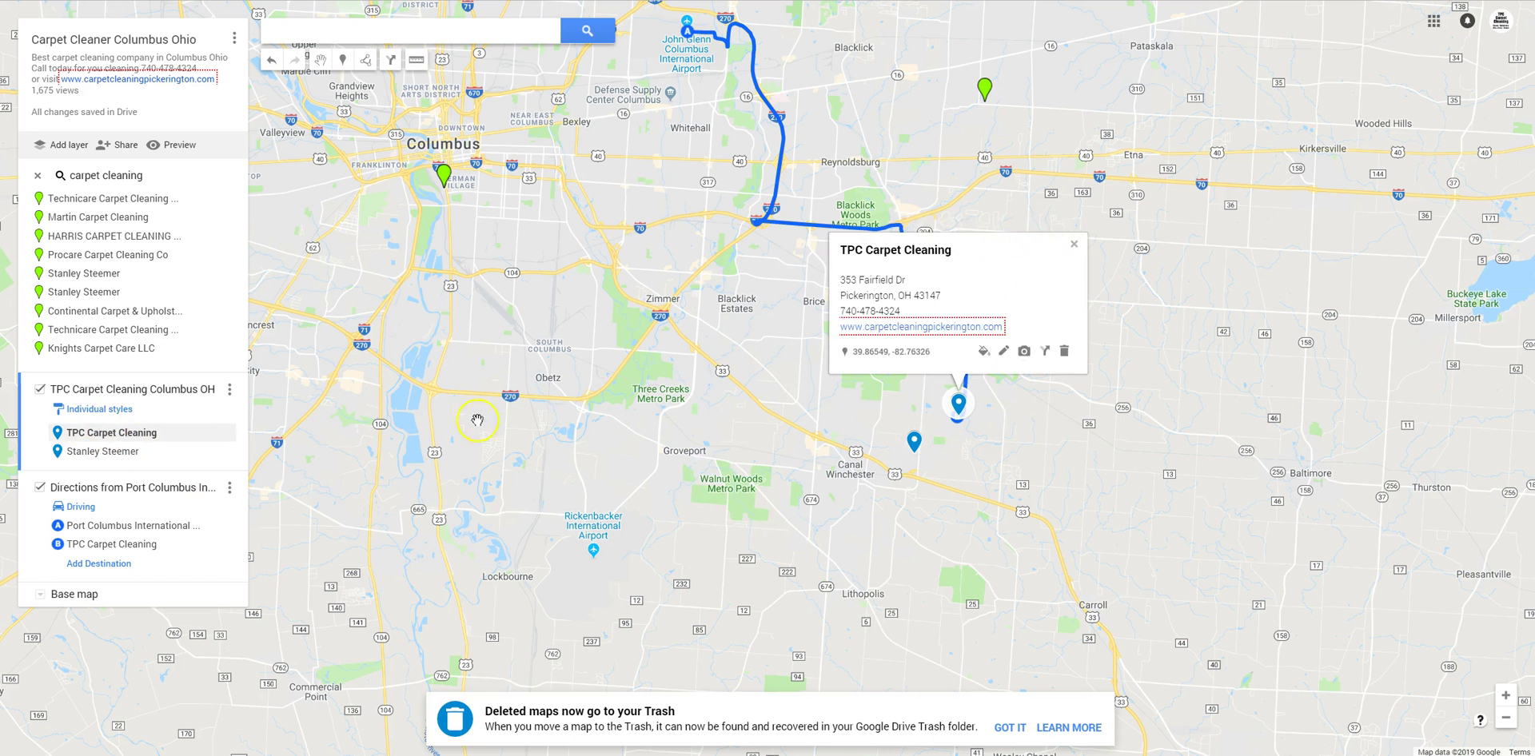
pyautogui.rightClick(113, 435)
pyautogui.click(226, 436)
pyautogui.click(1074, 244)
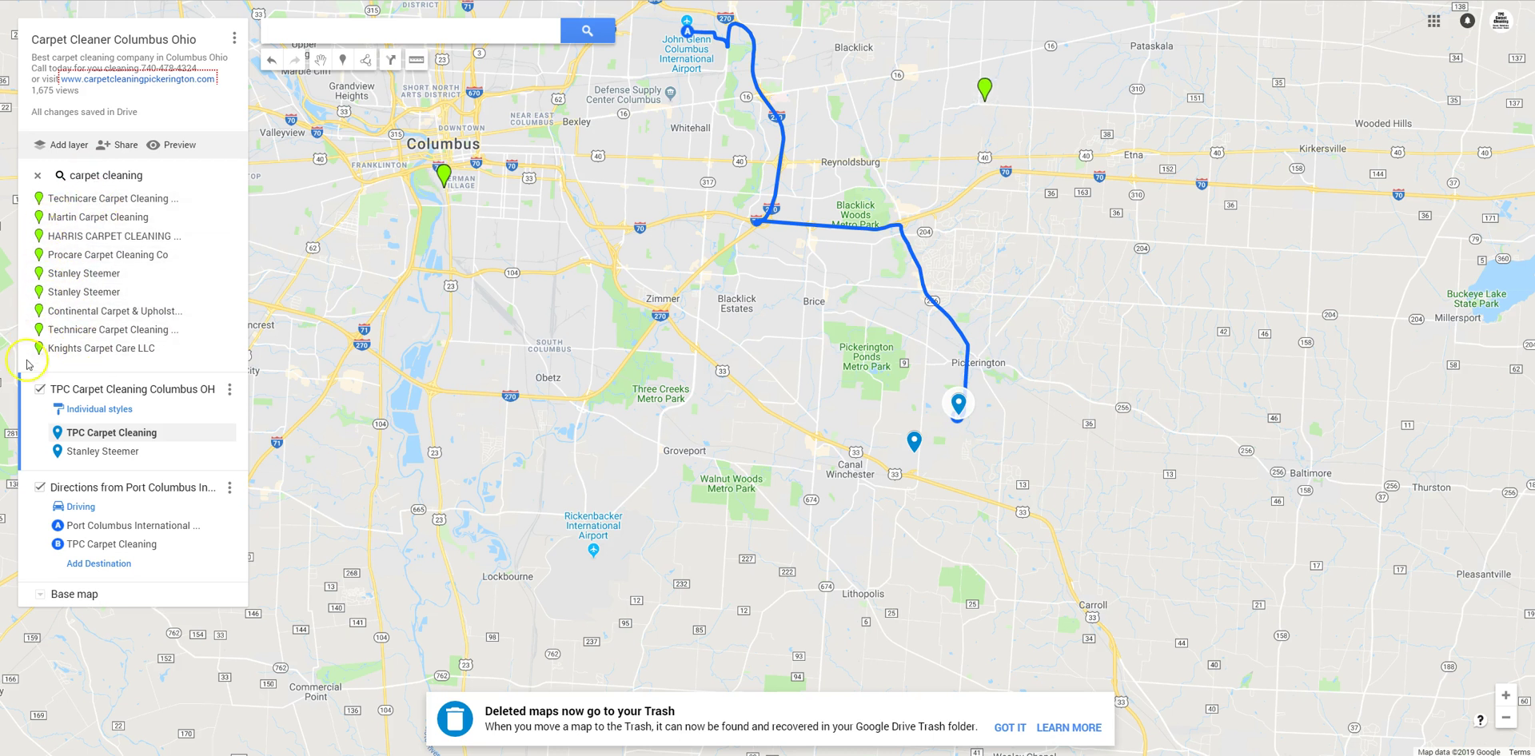
# Search the map for "carpet cleaning".
pyautogui.click(360, 30)
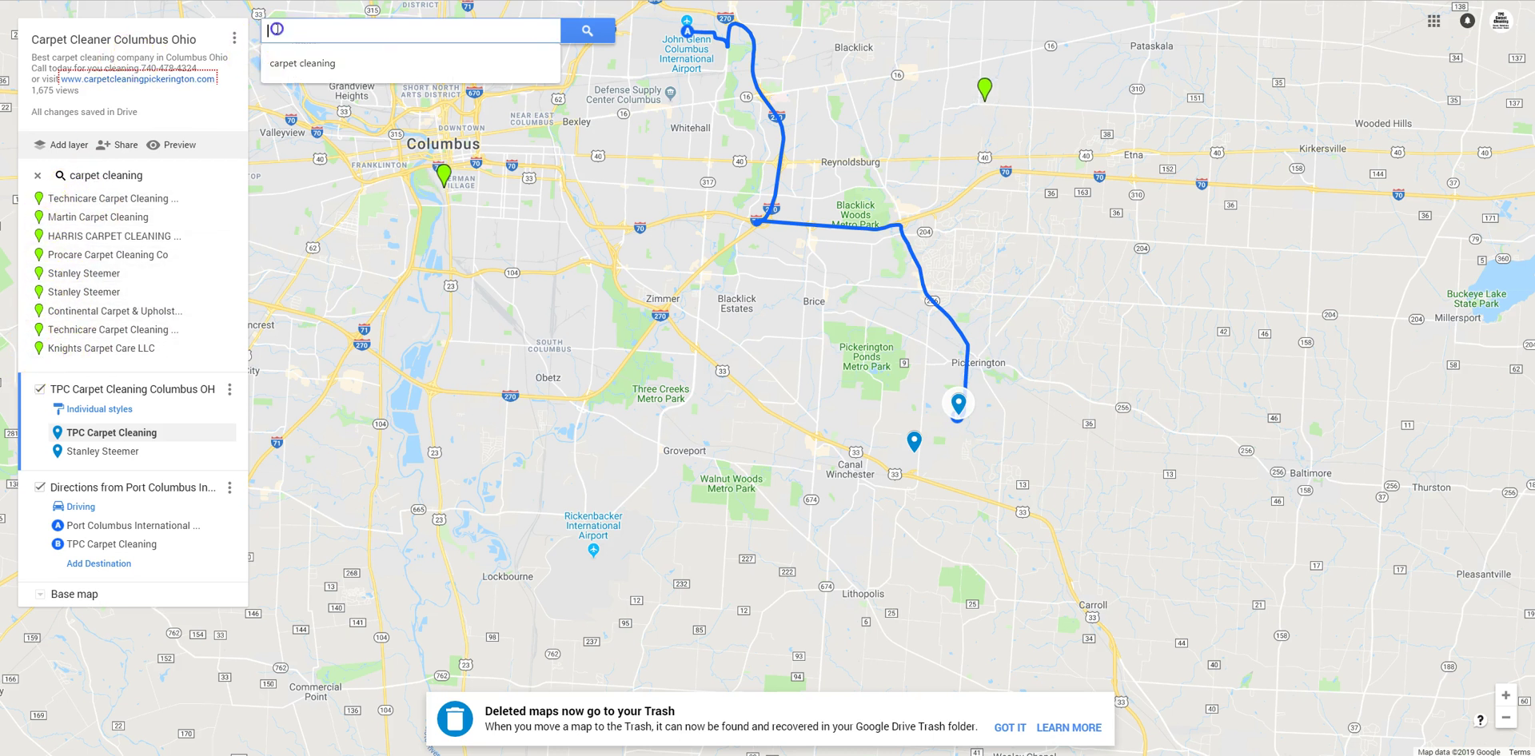
pyautogui.click(304, 59)
pyautogui.click(595, 32)
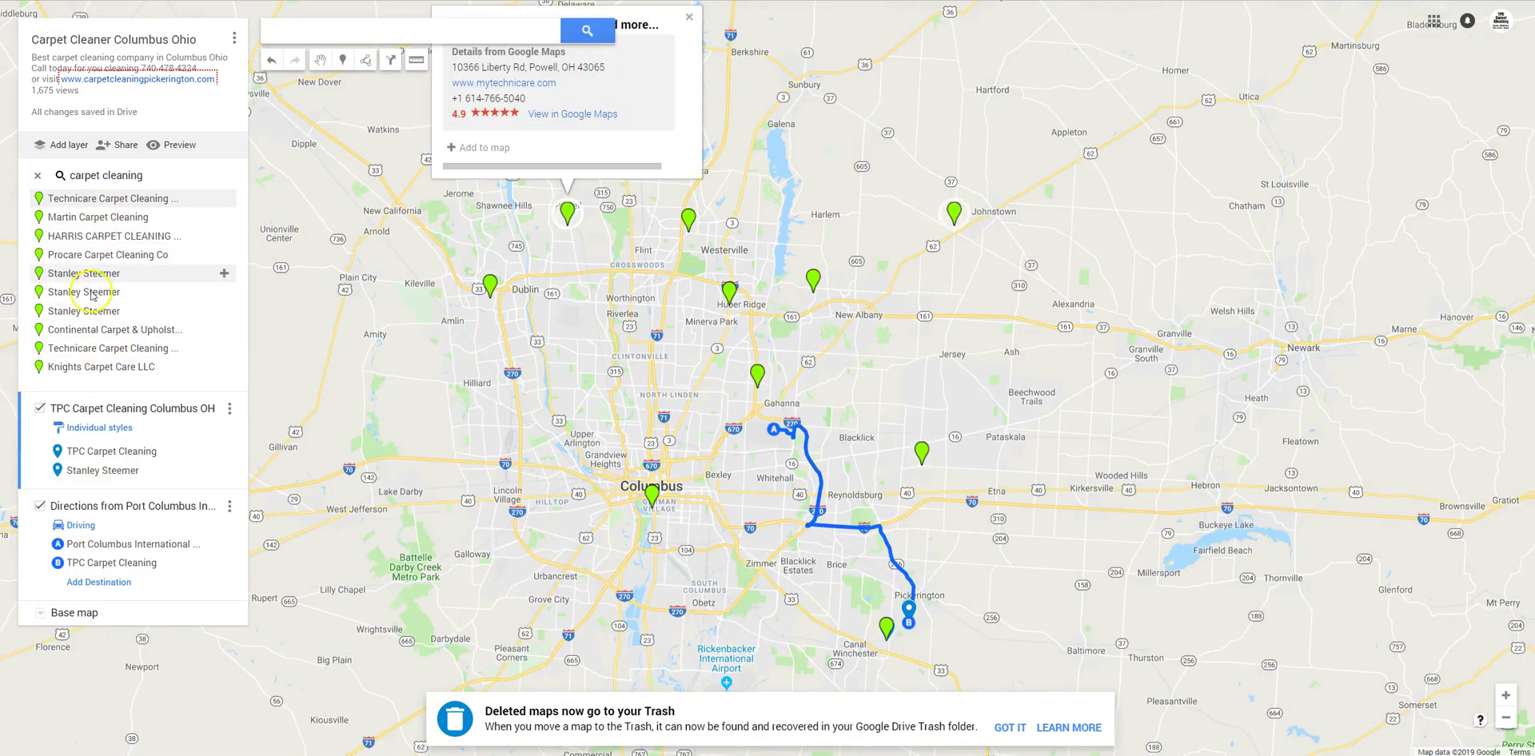
# Delete the TPC Carpet Cleaning place near Pickerington from the TPC Carpet Cleaning Columbus OH layer.
pyautogui.scroll(3, 1000, 620)
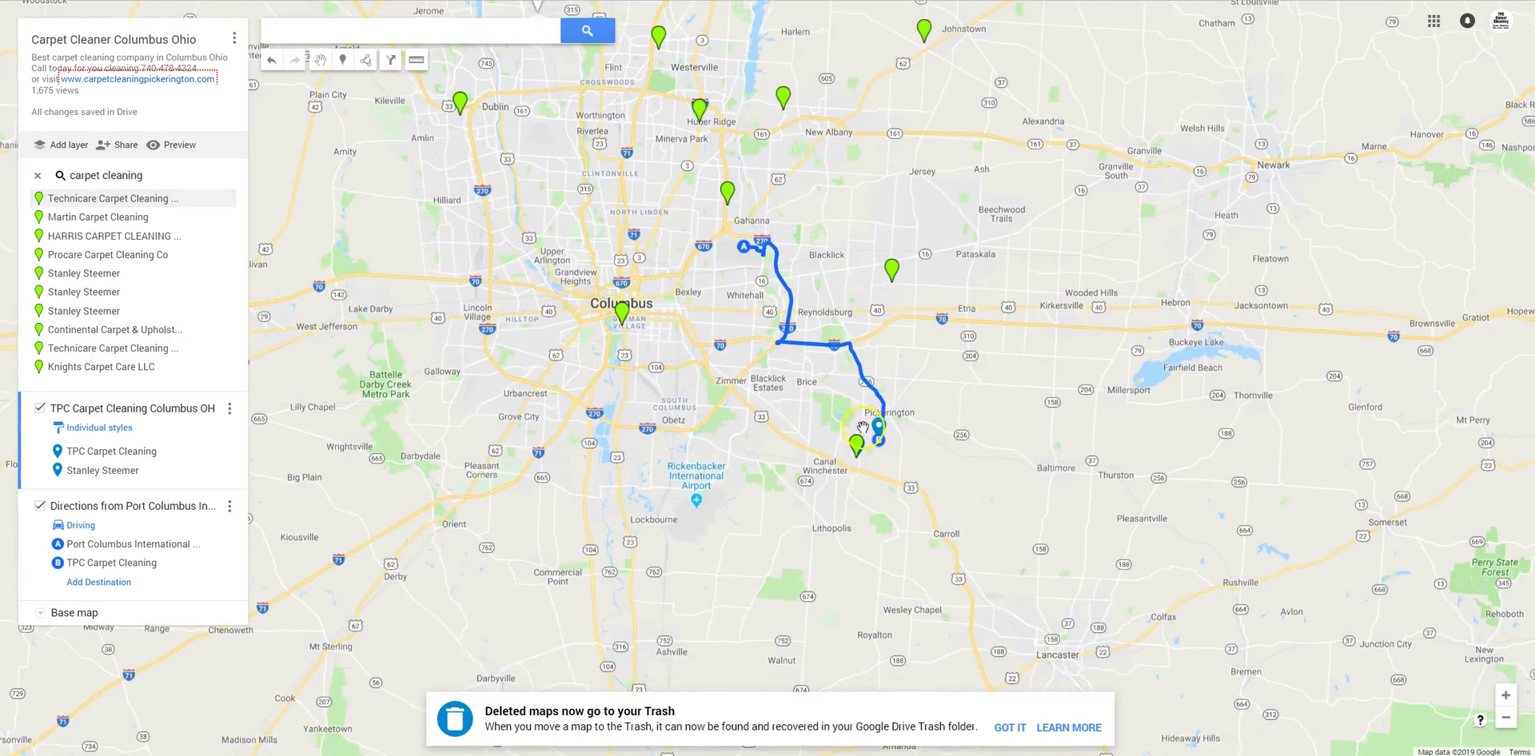
pyautogui.scroll(2, 901, 445)
pyautogui.click(889, 394)
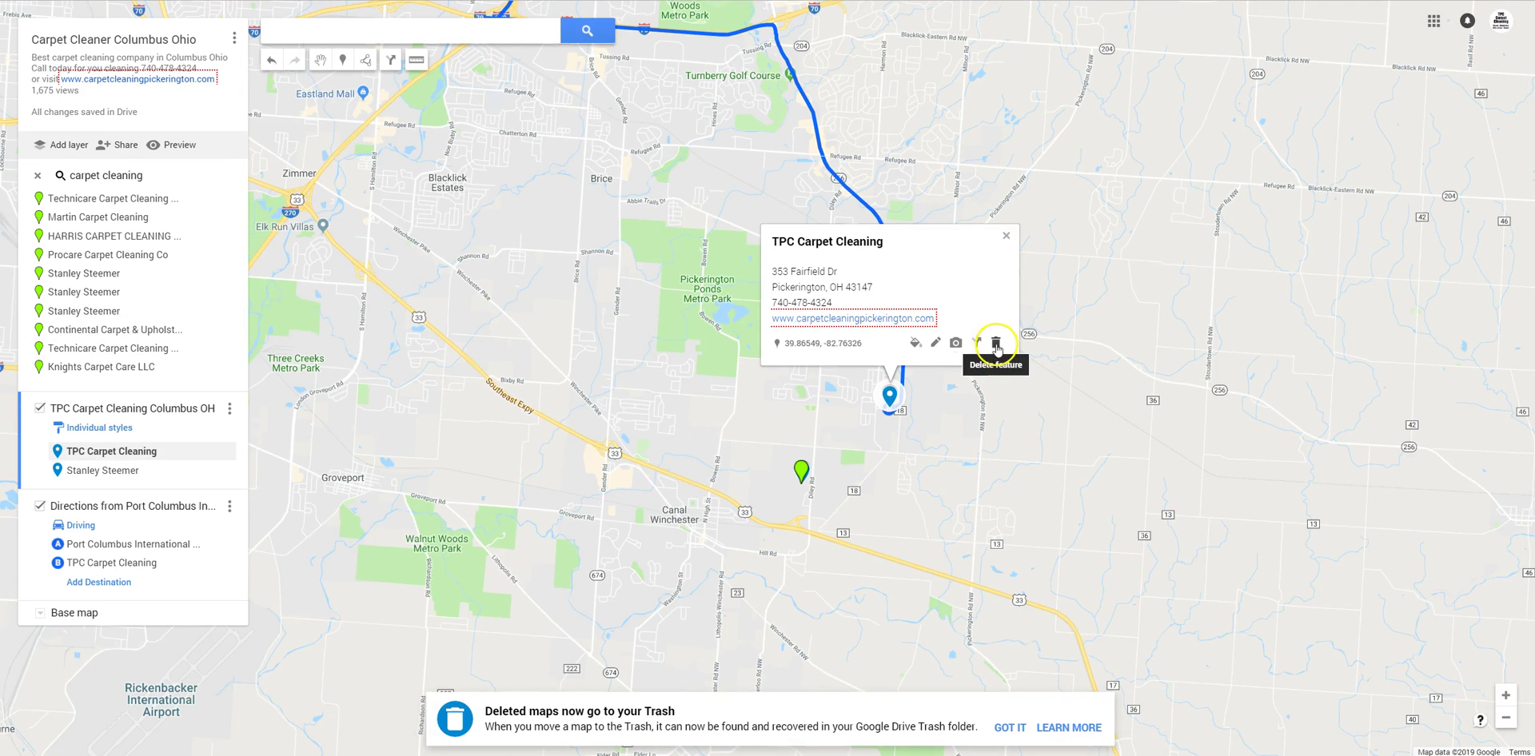
pyautogui.click(996, 344)
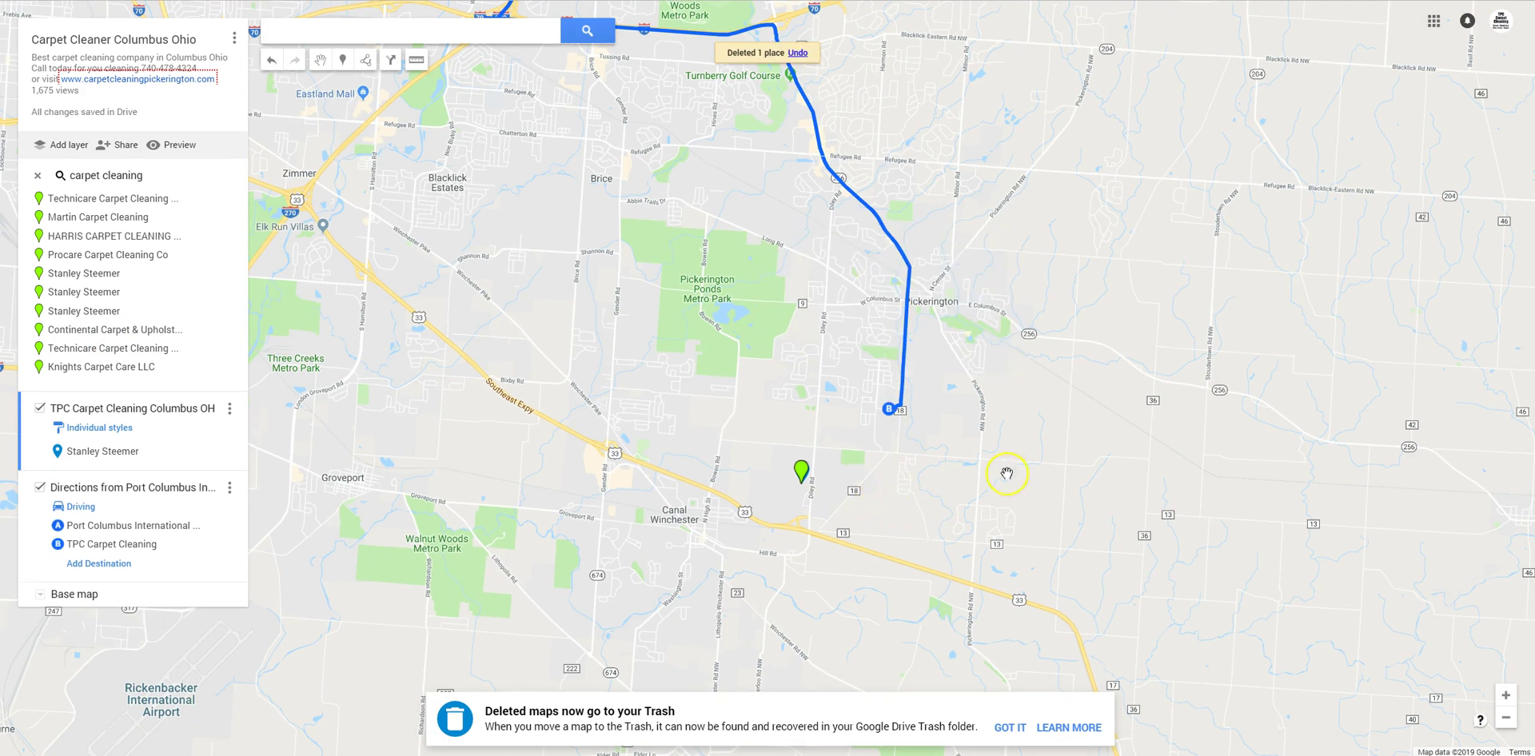
# Repeat the "carpet cleaning" search without the TPC place and look over the result markers around Pickerington.
pyautogui.click(297, 30)
pyautogui.click(297, 63)
pyautogui.click(339, 423)
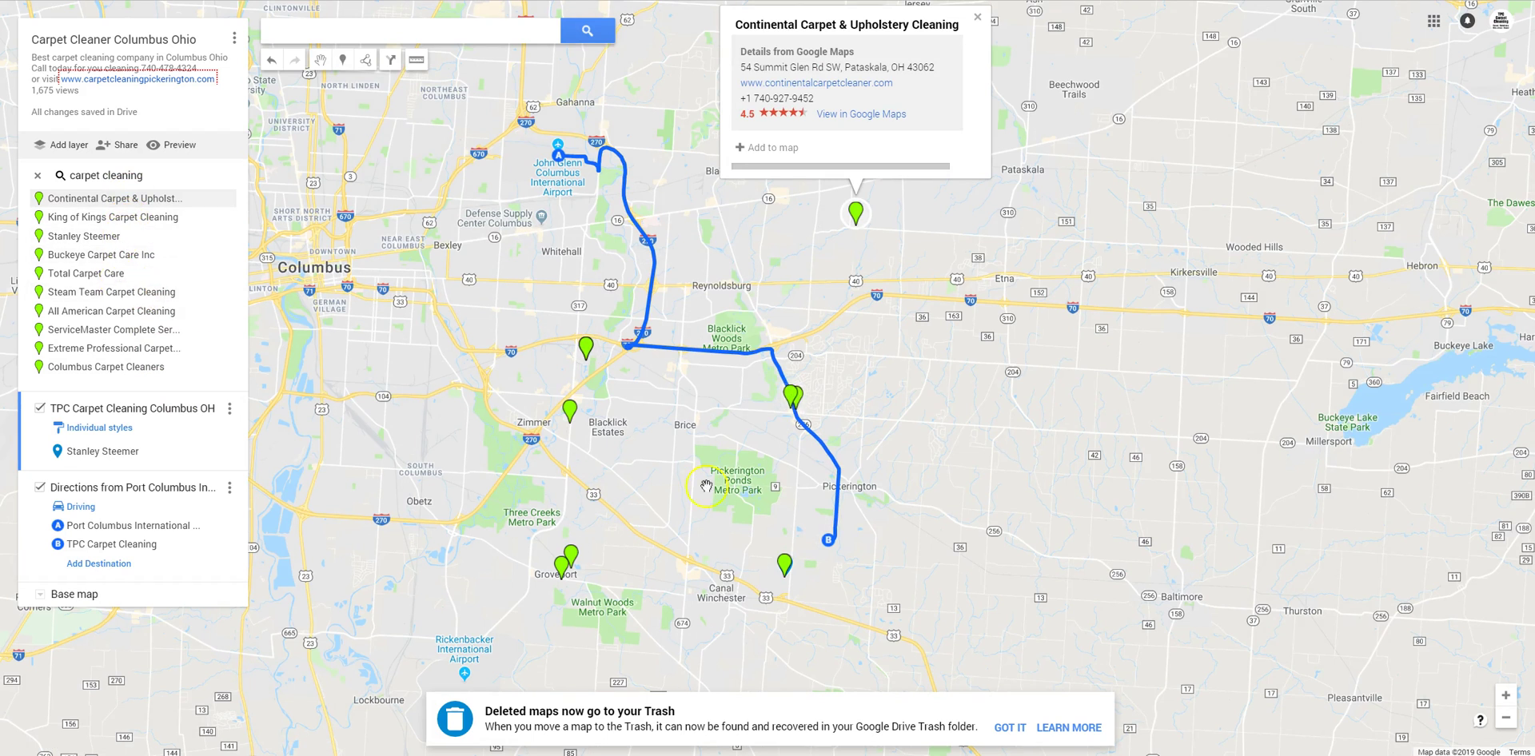
pyautogui.moveTo(917, 524); pyautogui.dragTo(881, 386)
pyautogui.click(882, 386)
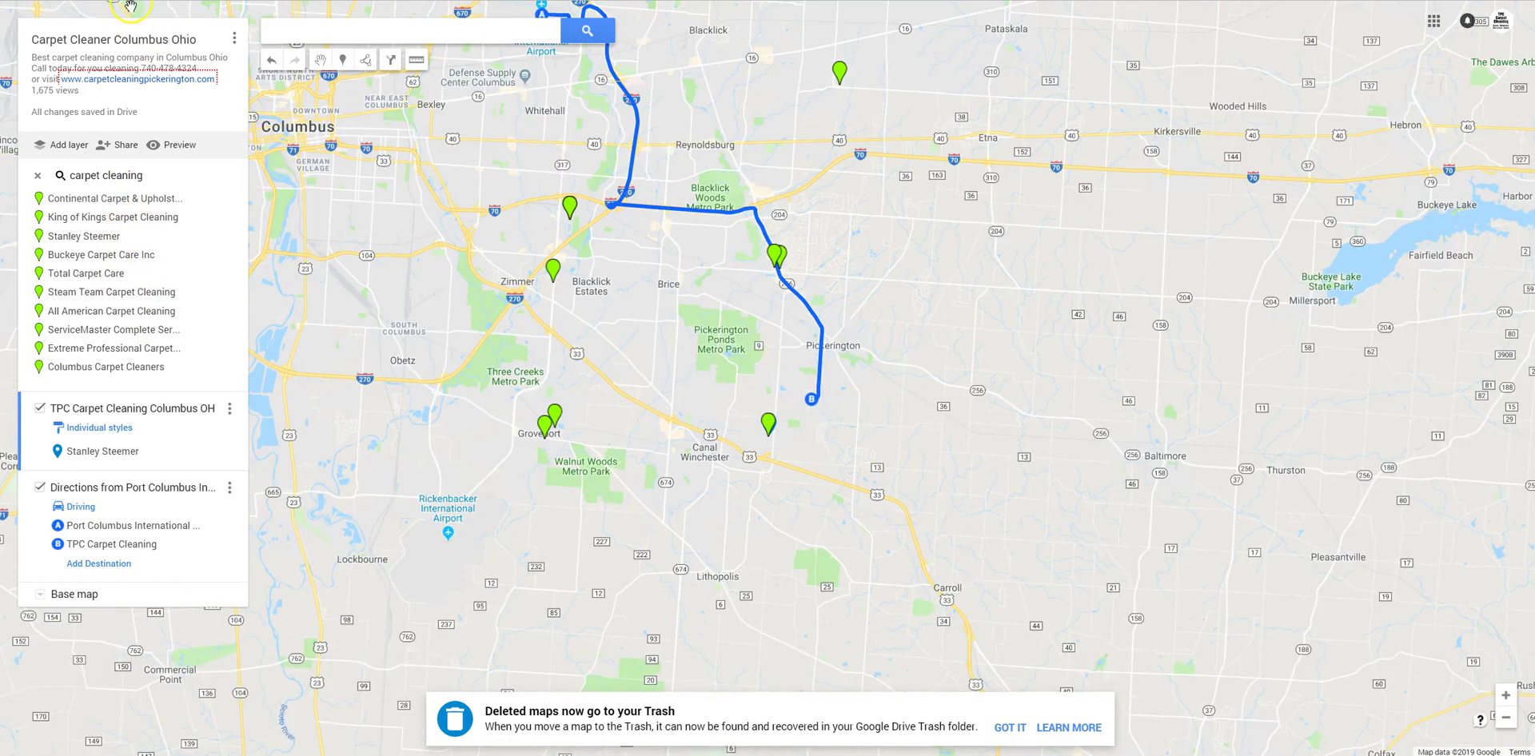
# Reload the map and search for "carpet cleaning" once more, checking the markers around Pickerington and Canal Winchester.
pyautogui.press('F5')
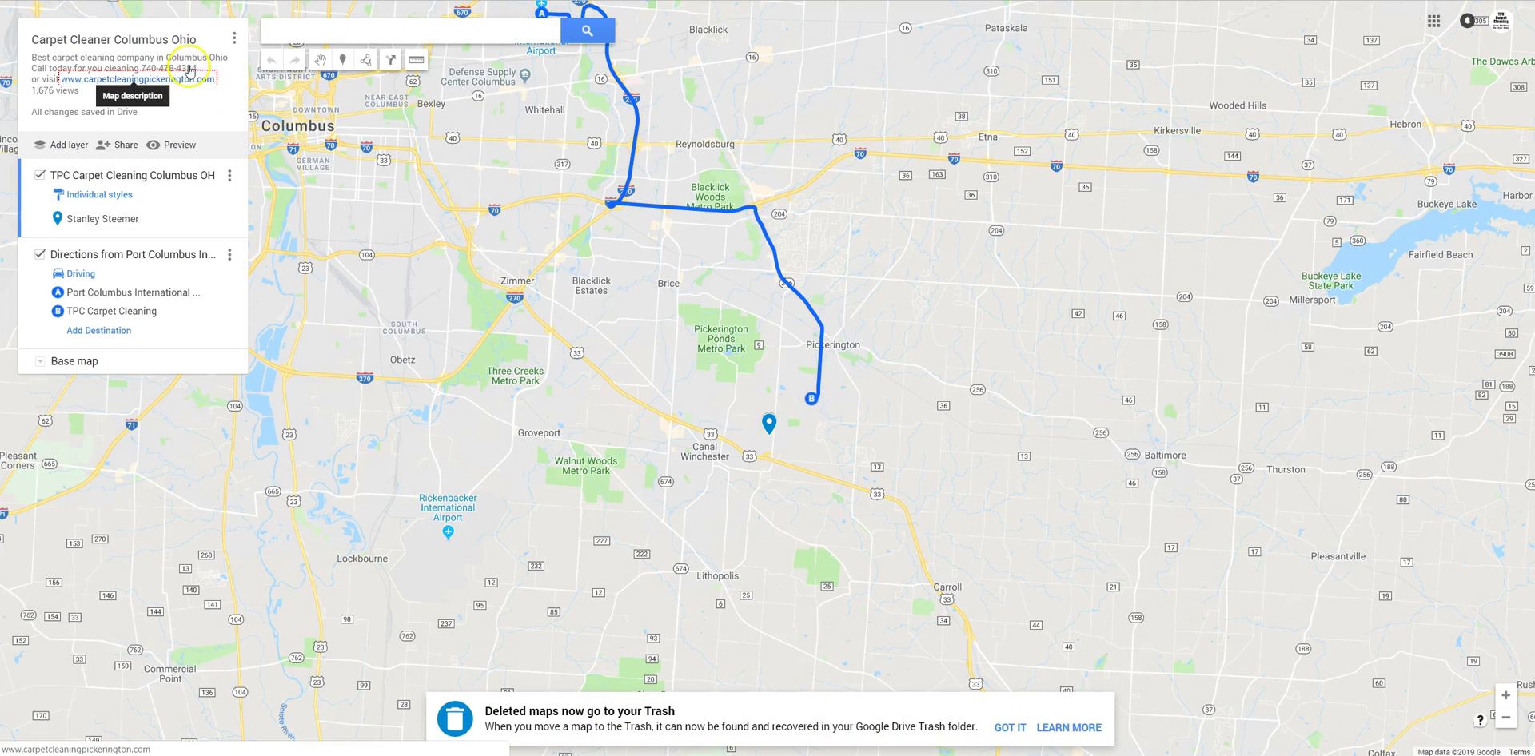
pyautogui.click(343, 31)
pyautogui.press('Down')
pyautogui.press('Return')
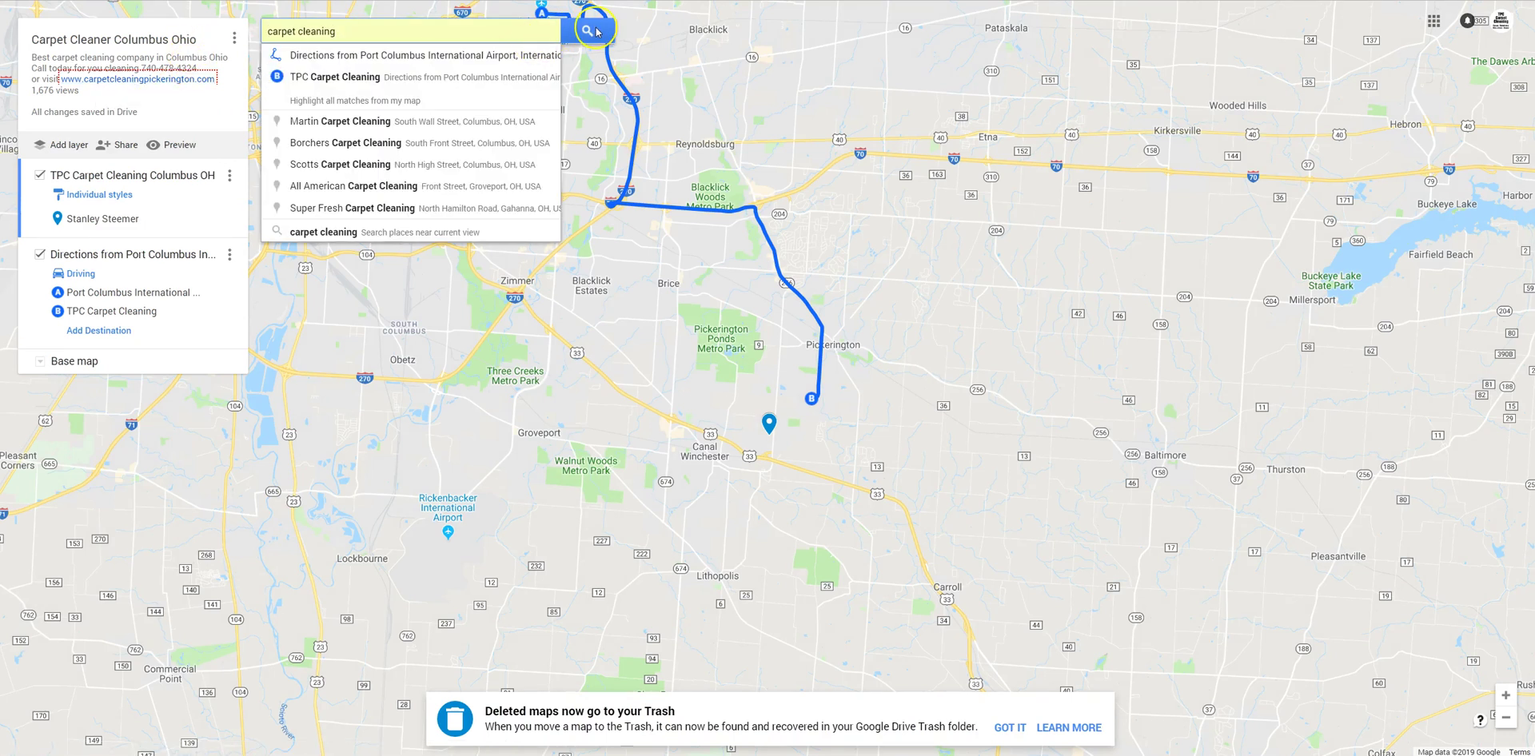
pyautogui.click(554, 70)
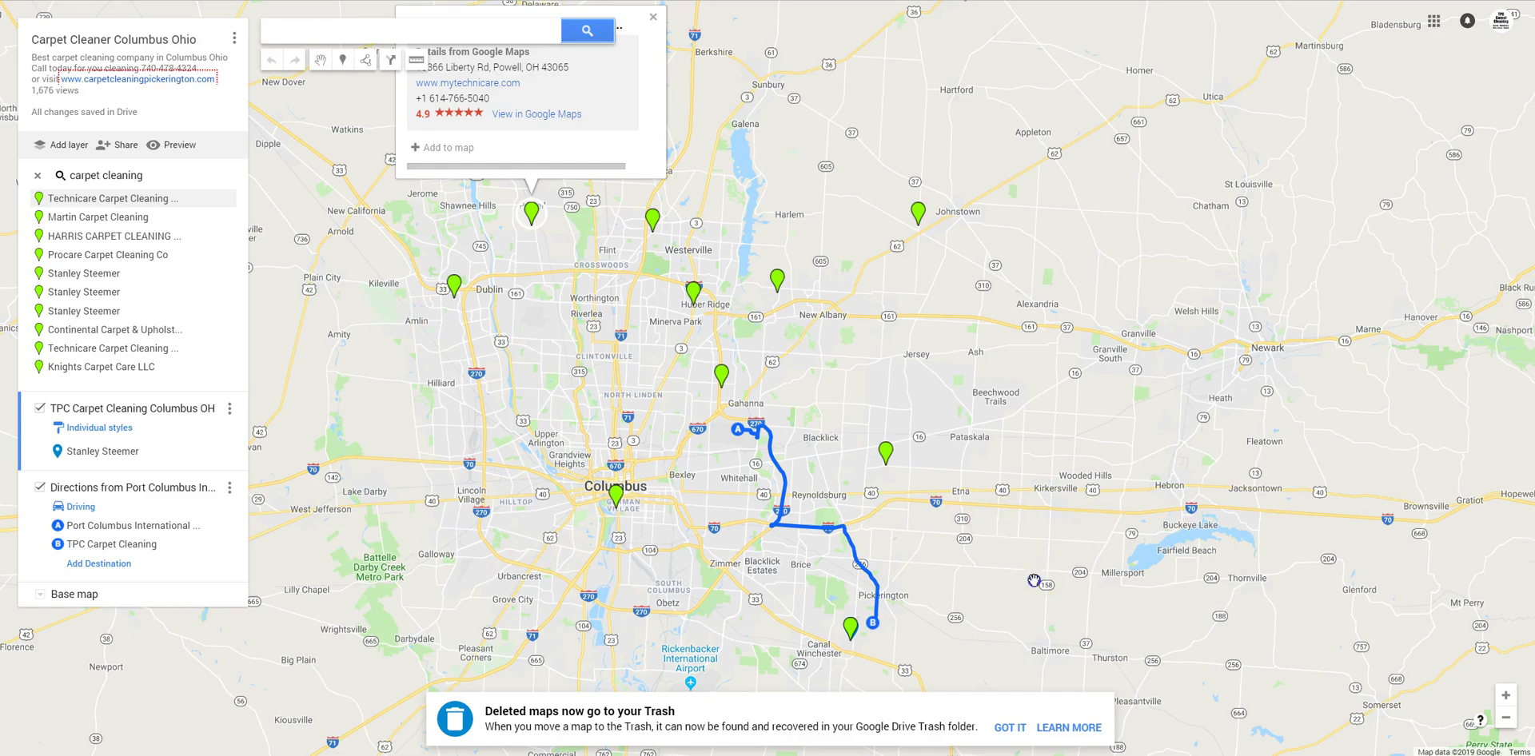
pyautogui.moveTo(1034, 580); pyautogui.dragTo(806, 514)
pyautogui.scroll(1, 805, 515)
pyautogui.moveTo(698, 362); pyautogui.dragTo(819, 424)
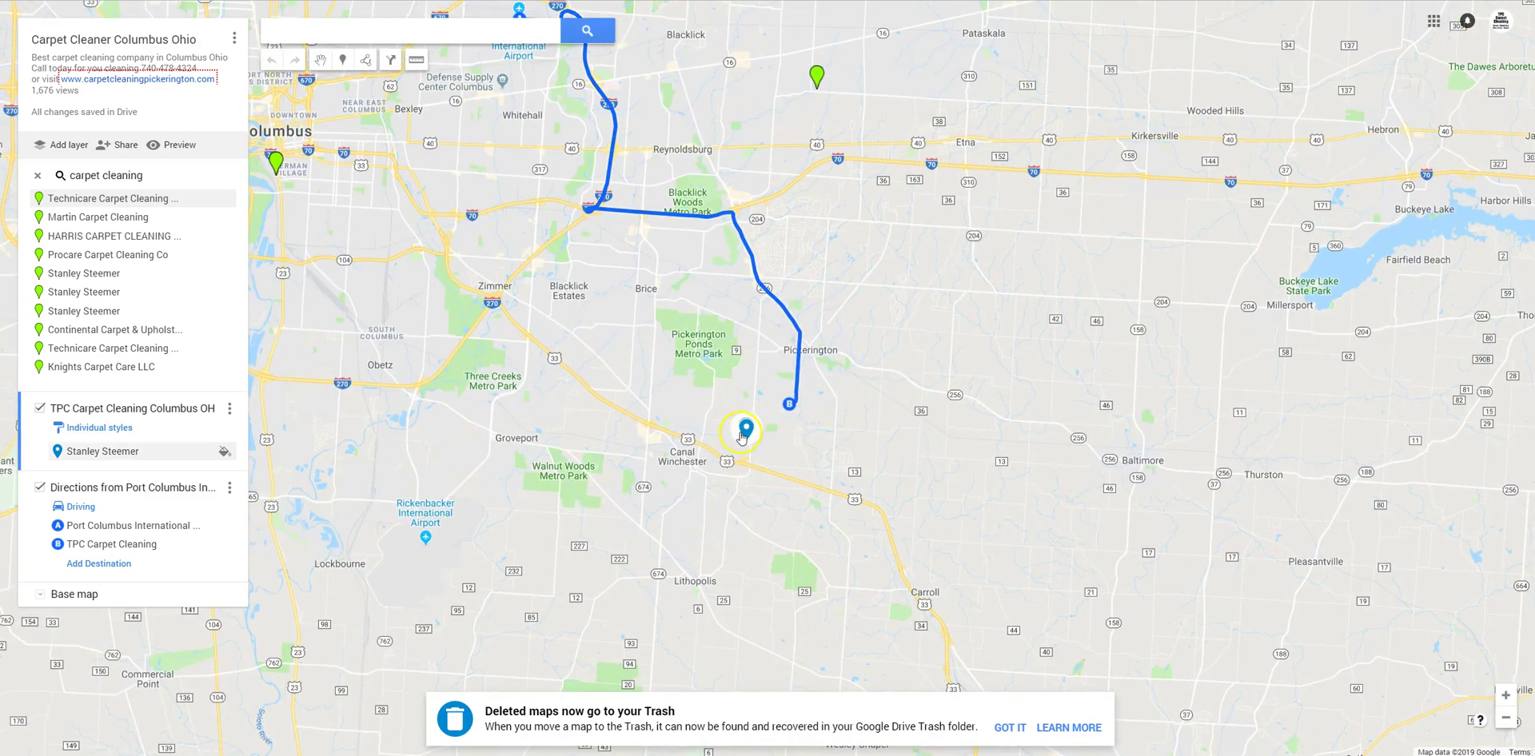
# Repeat the "carpet cleaning" search in the Carpet Cleaner Columbus Ohio map and examine the markers from Columbus down to Pickerington.
pyautogui.click(790, 405)
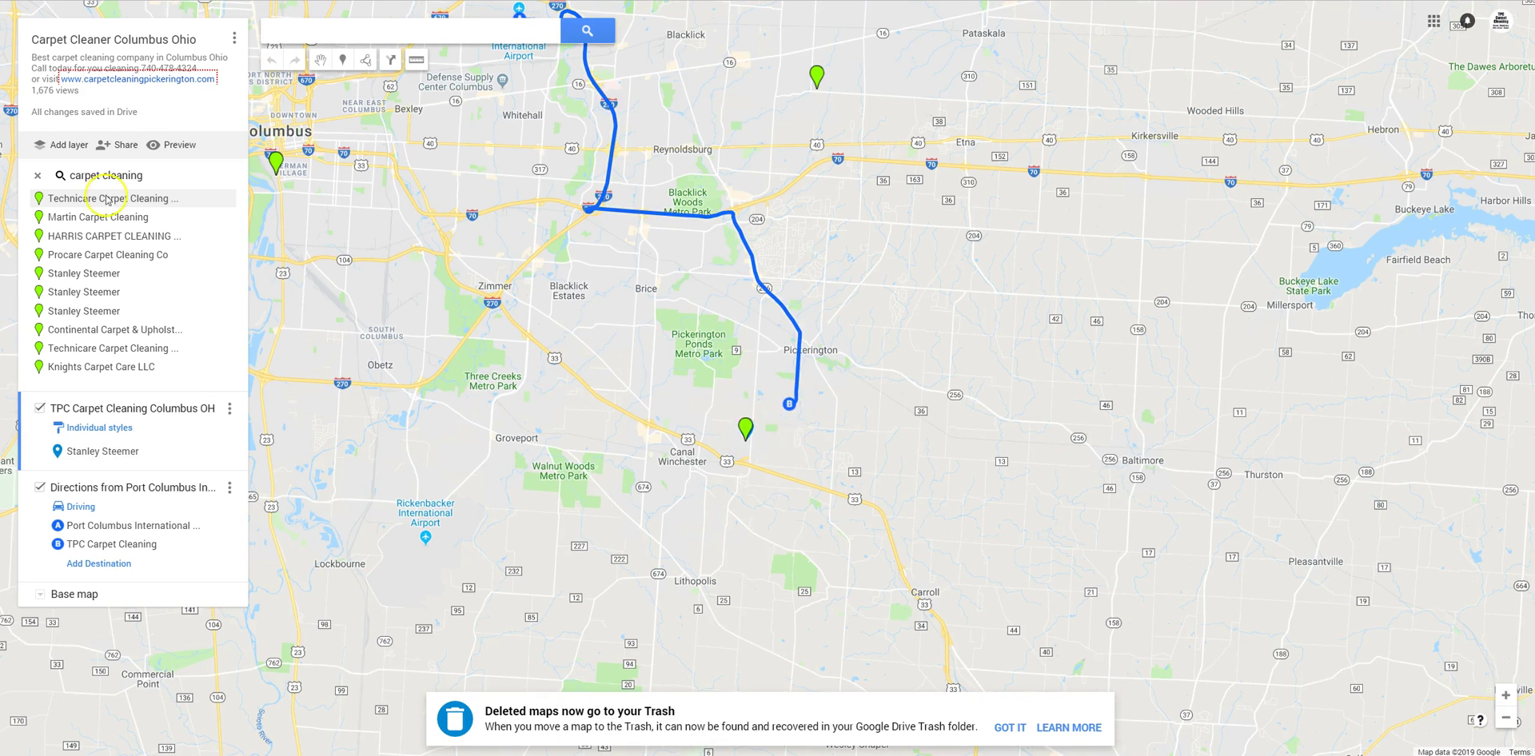
pyautogui.click(350, 32)
pyautogui.write('carpet cleaning')
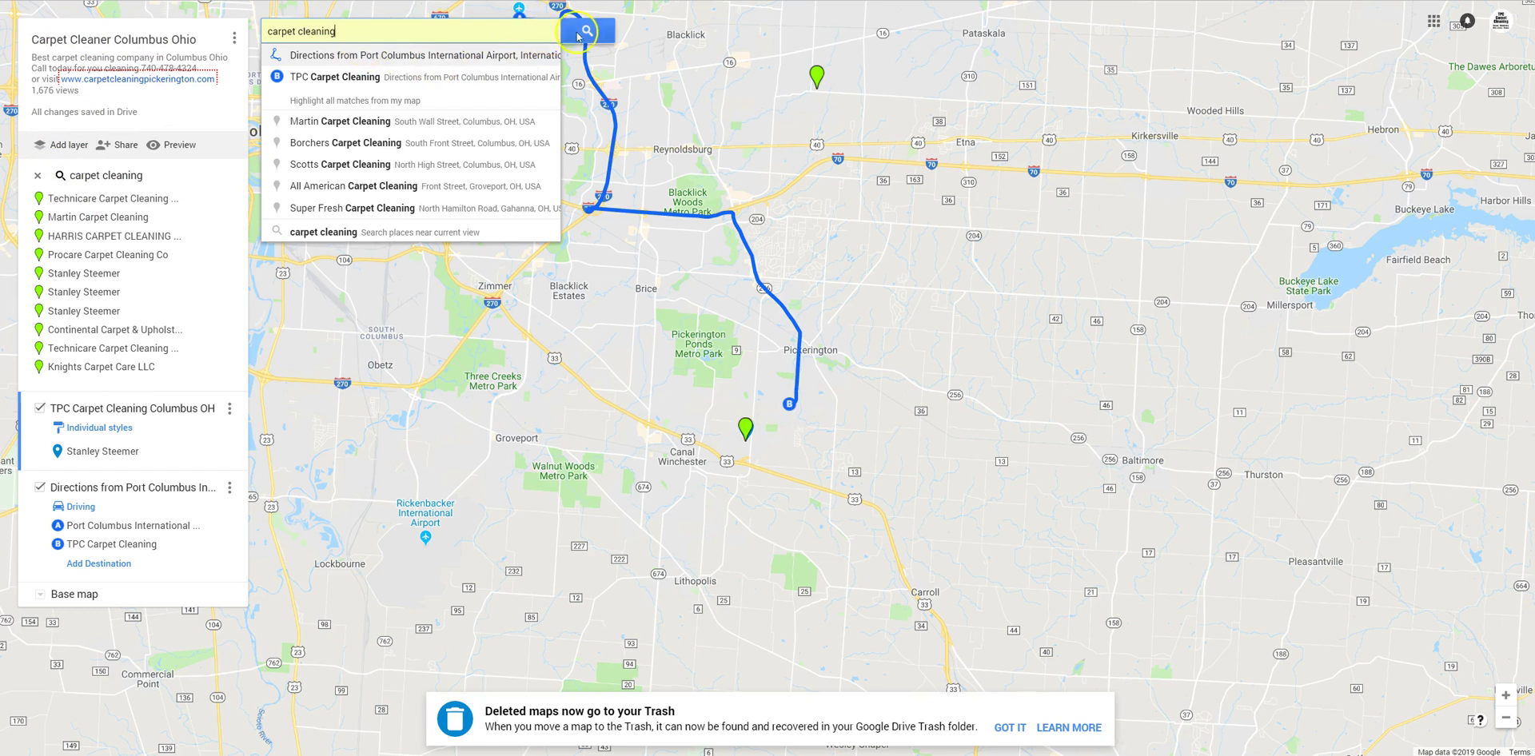
pyautogui.click(578, 36)
pyautogui.click(784, 171)
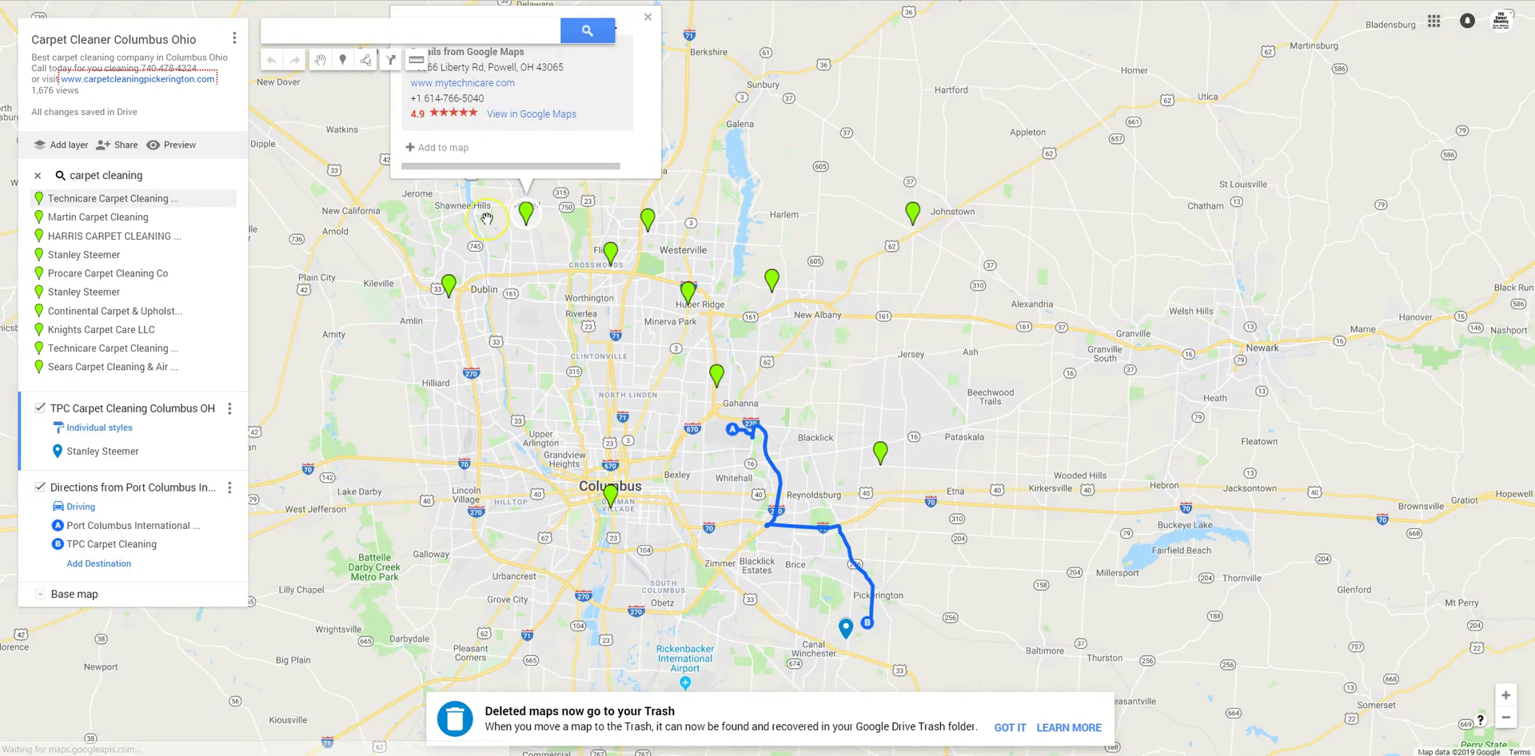
pyautogui.click(469, 30)
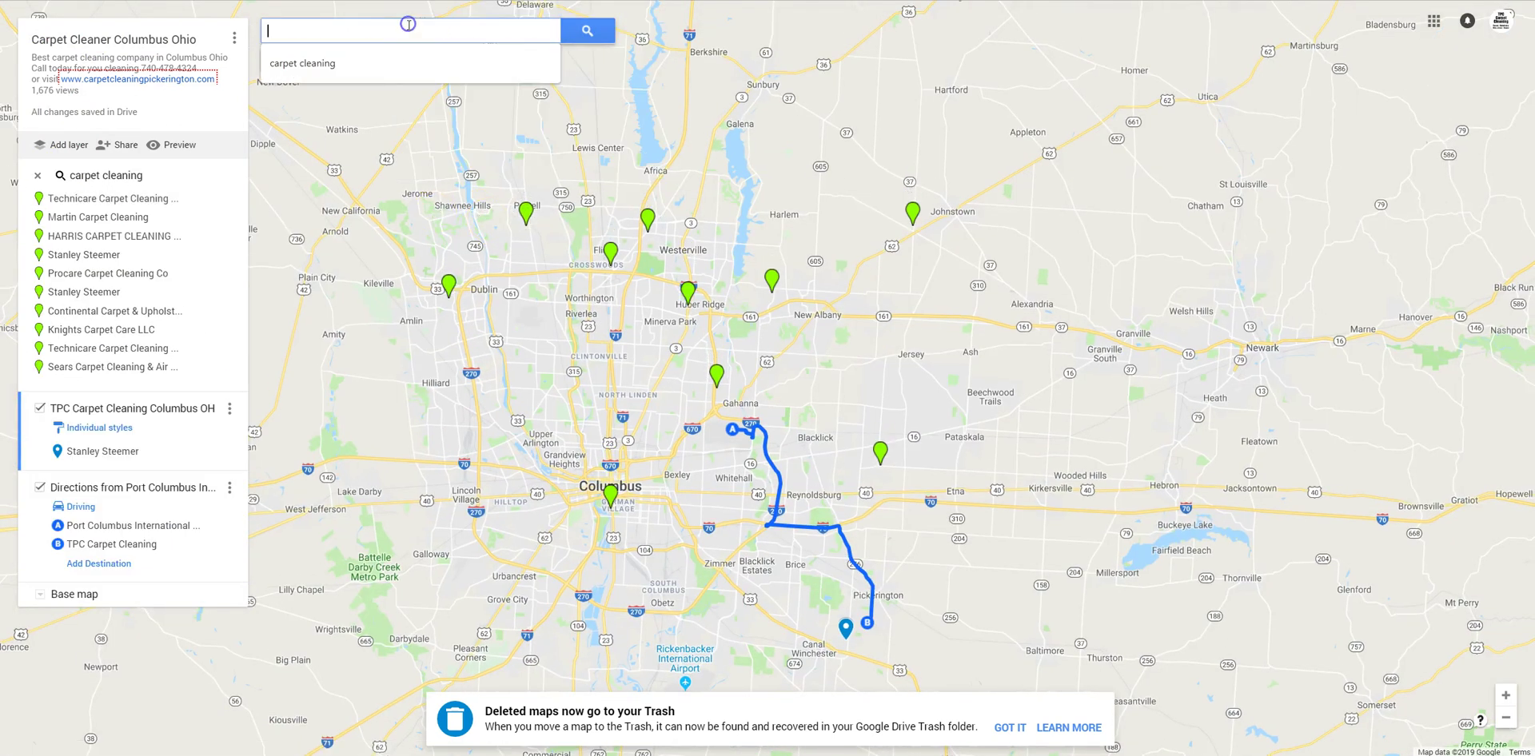
pyautogui.write('carpet cleaning')
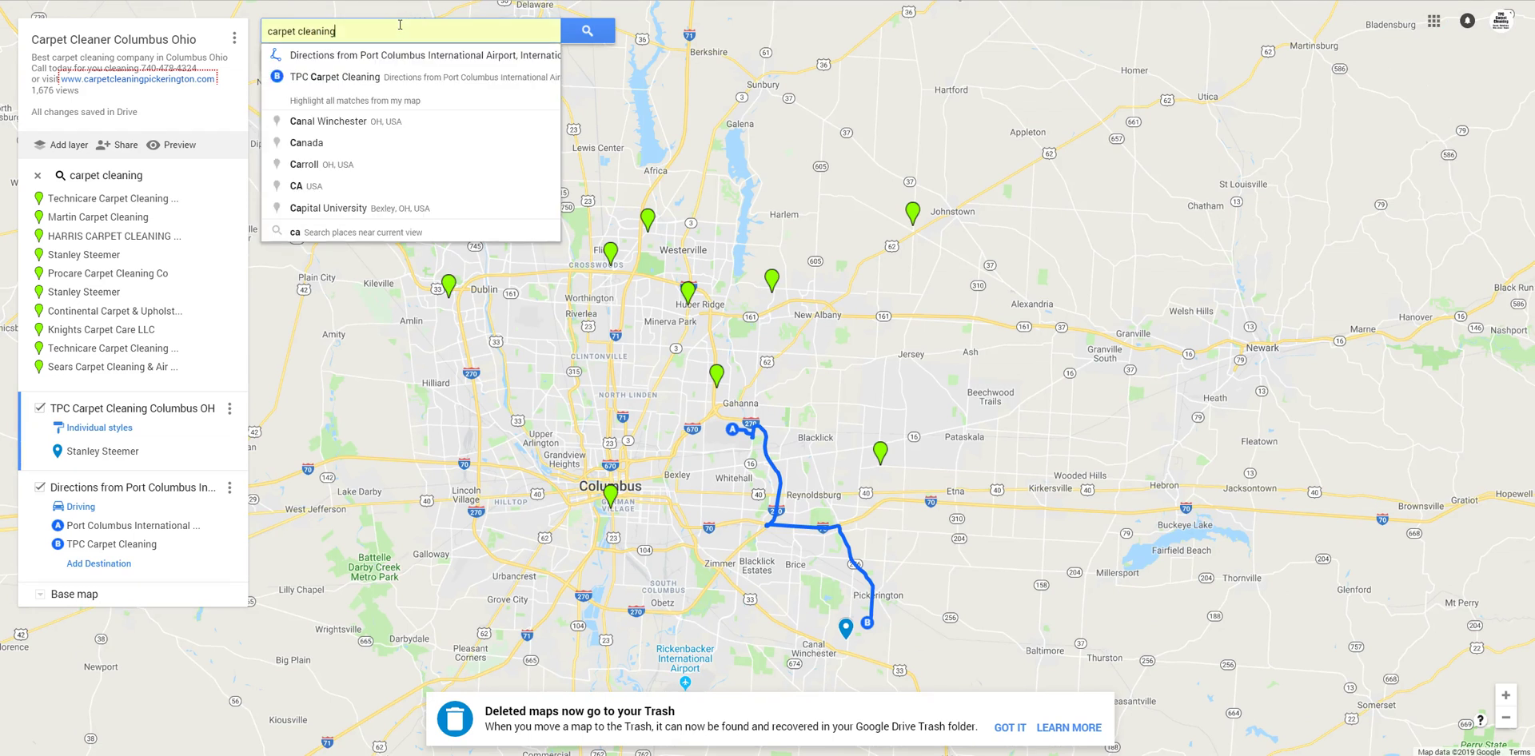
pyautogui.hotkey('ctrl', 'a')
pyautogui.press('BackSpace')
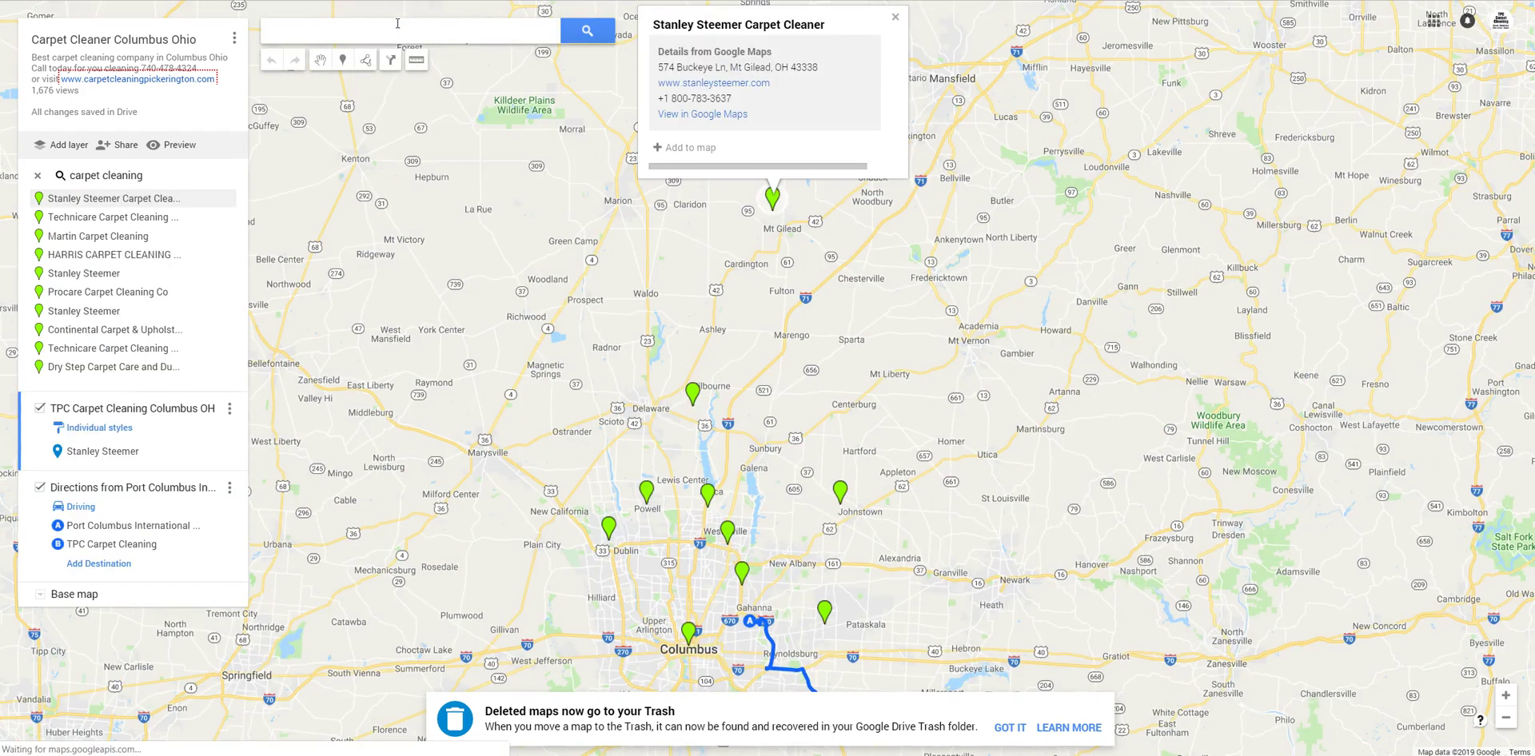
pyautogui.scroll(5, 737, 582)
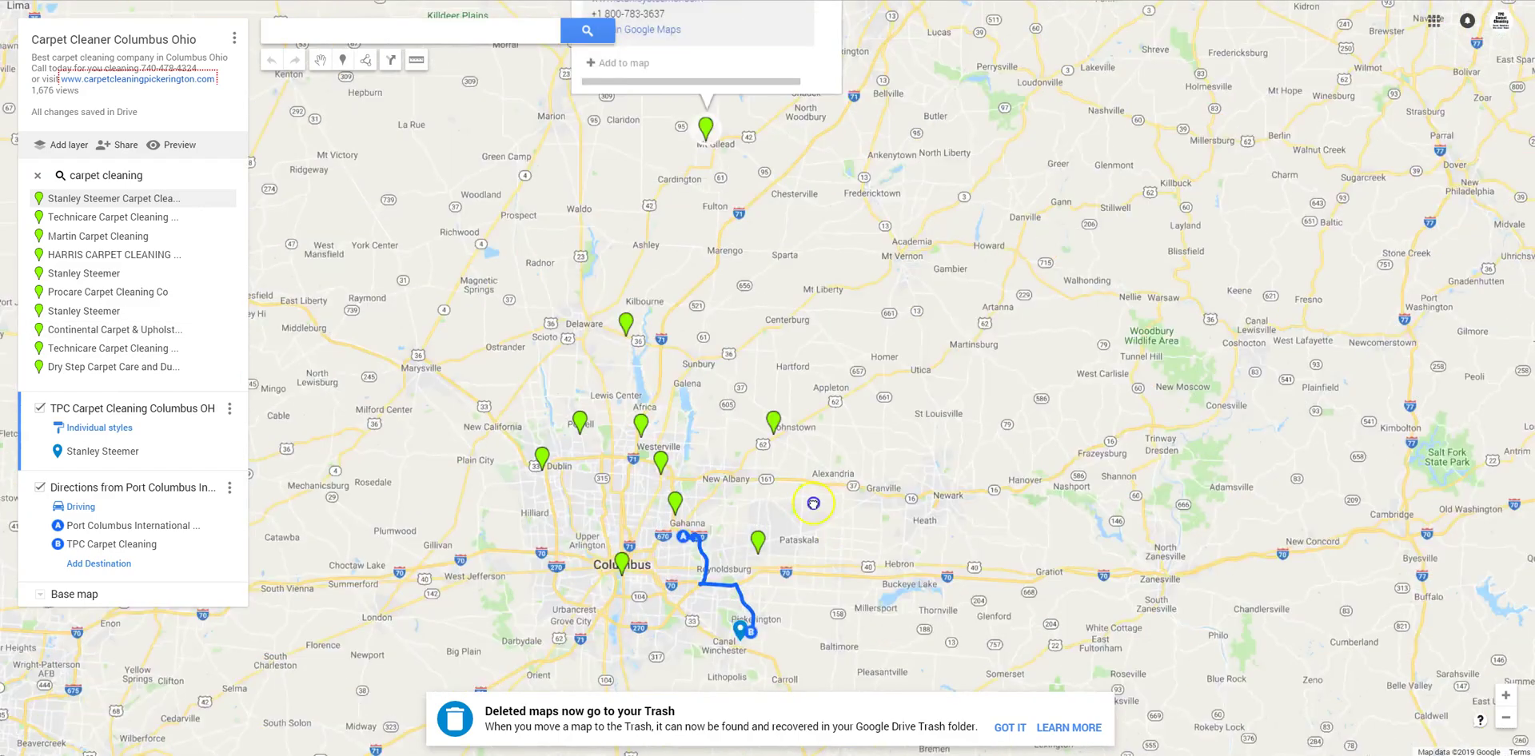
pyautogui.moveTo(730, 421); pyautogui.dragTo(780, 490)
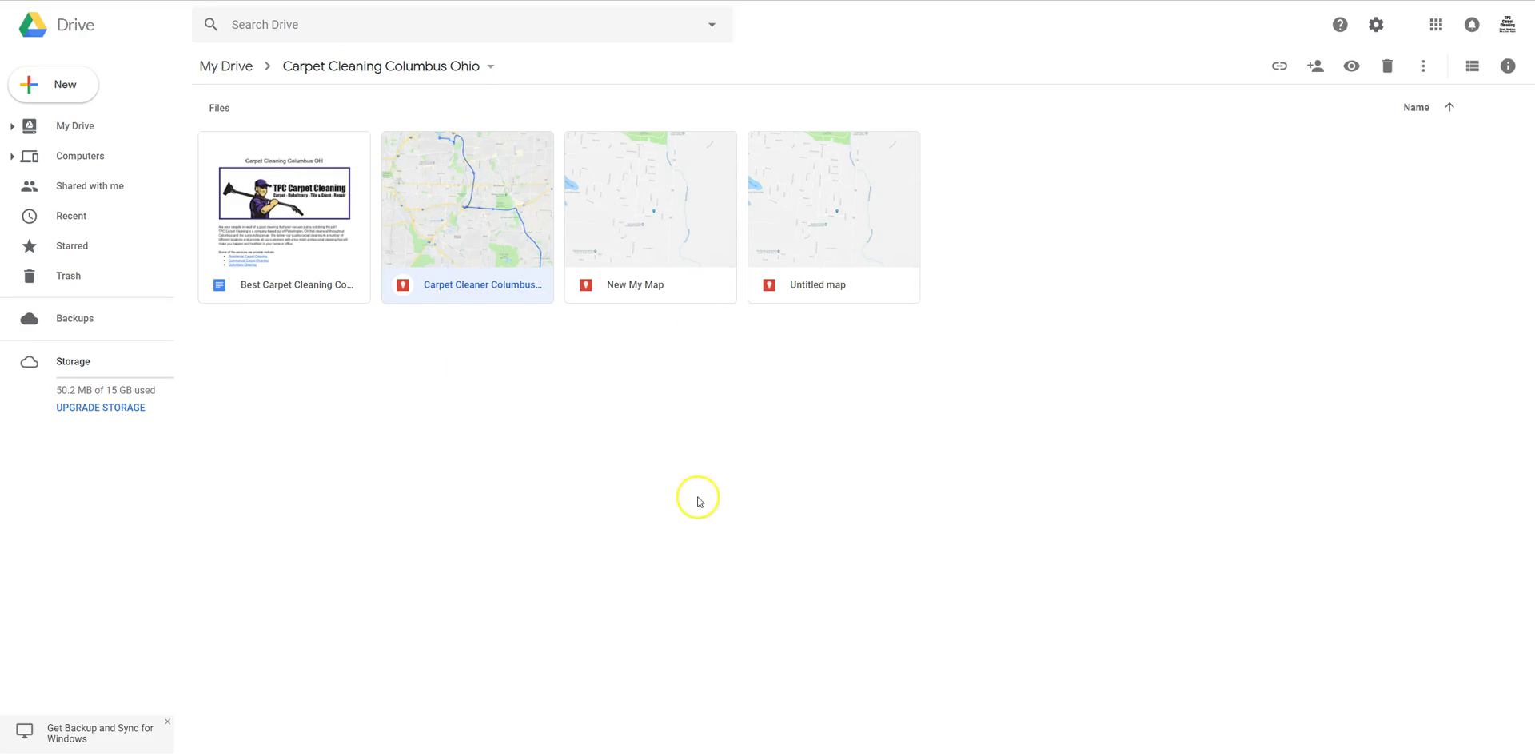
# Switch to Google Drive and create a new Google My Maps map in the Carpet Cleaning Columbus Ohio folder.
pyautogui.rightClick(574, 459)
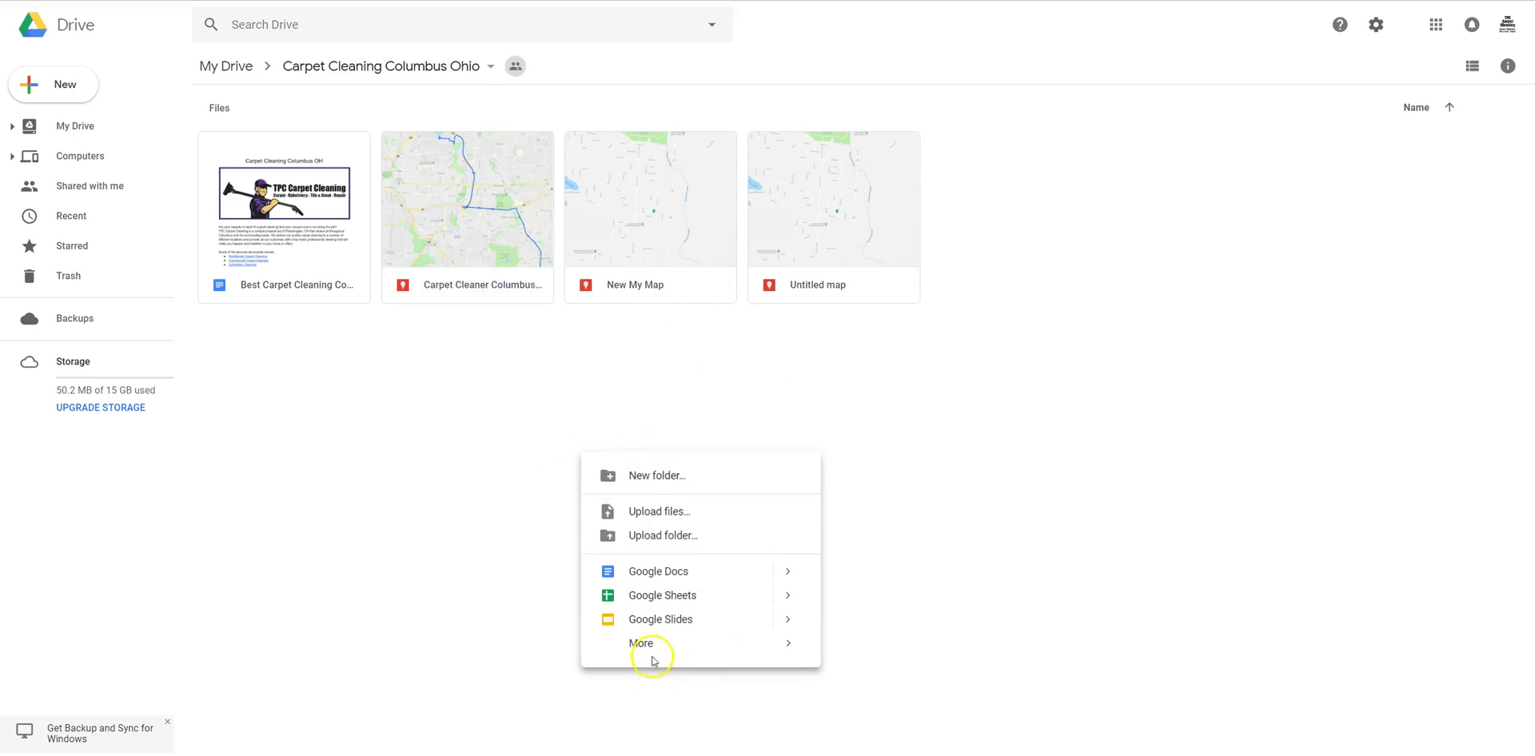
pyautogui.moveTo(649, 644)
pyautogui.scroll(-2, 915, 682)
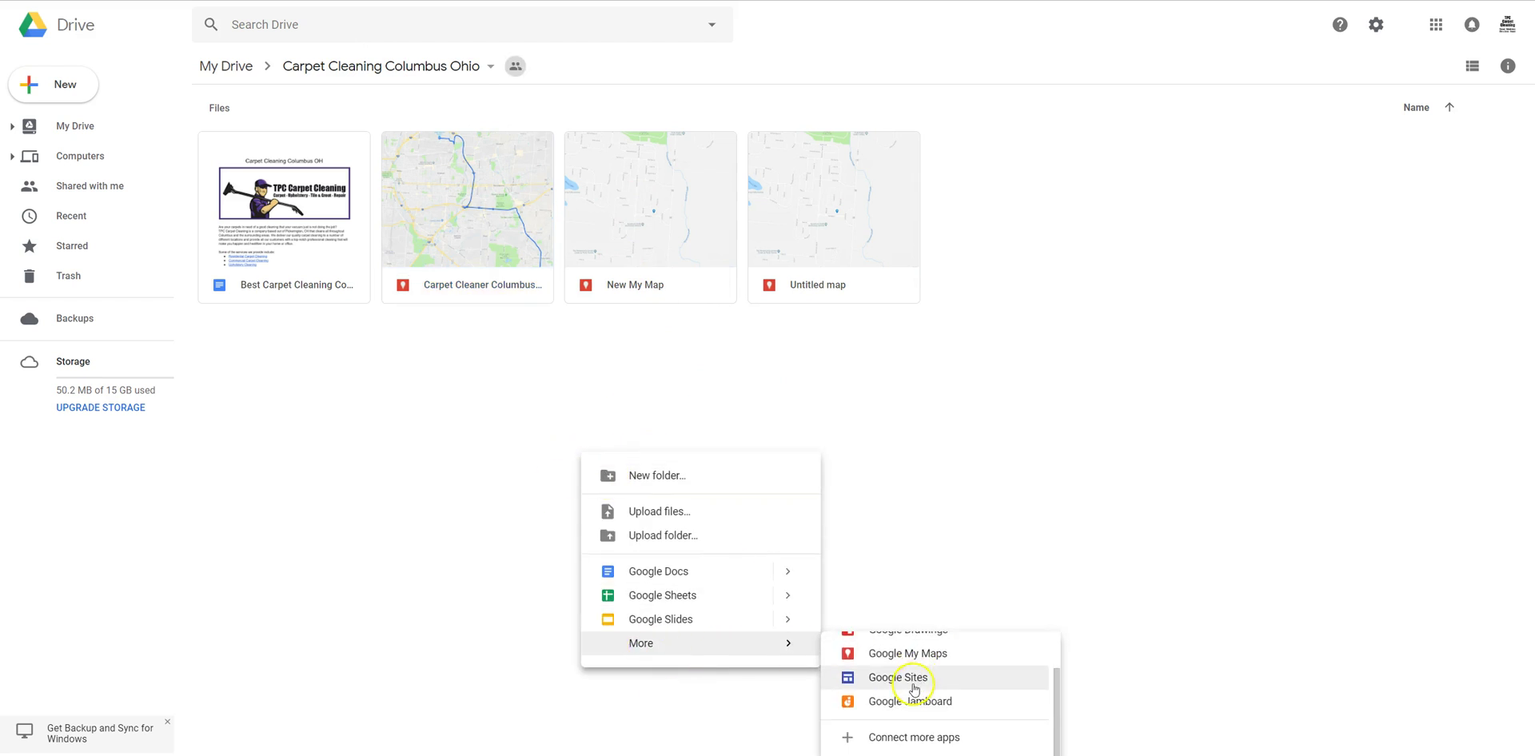
pyautogui.click(898, 660)
pyautogui.click(880, 430)
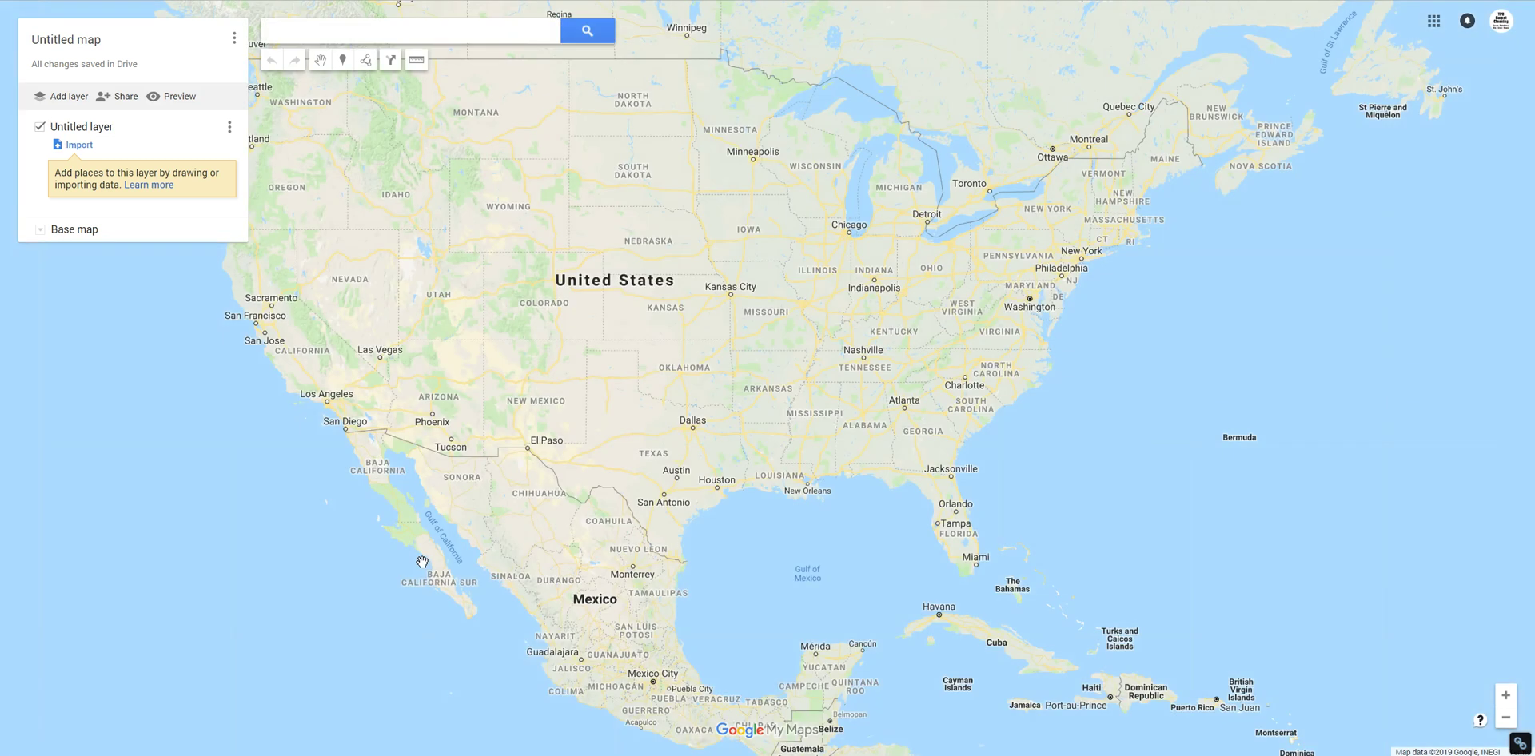
# Search for "carpet cleaning" in the new untitled map with the view centred on the Pickerington area.
pyautogui.scroll(6, 940, 276)
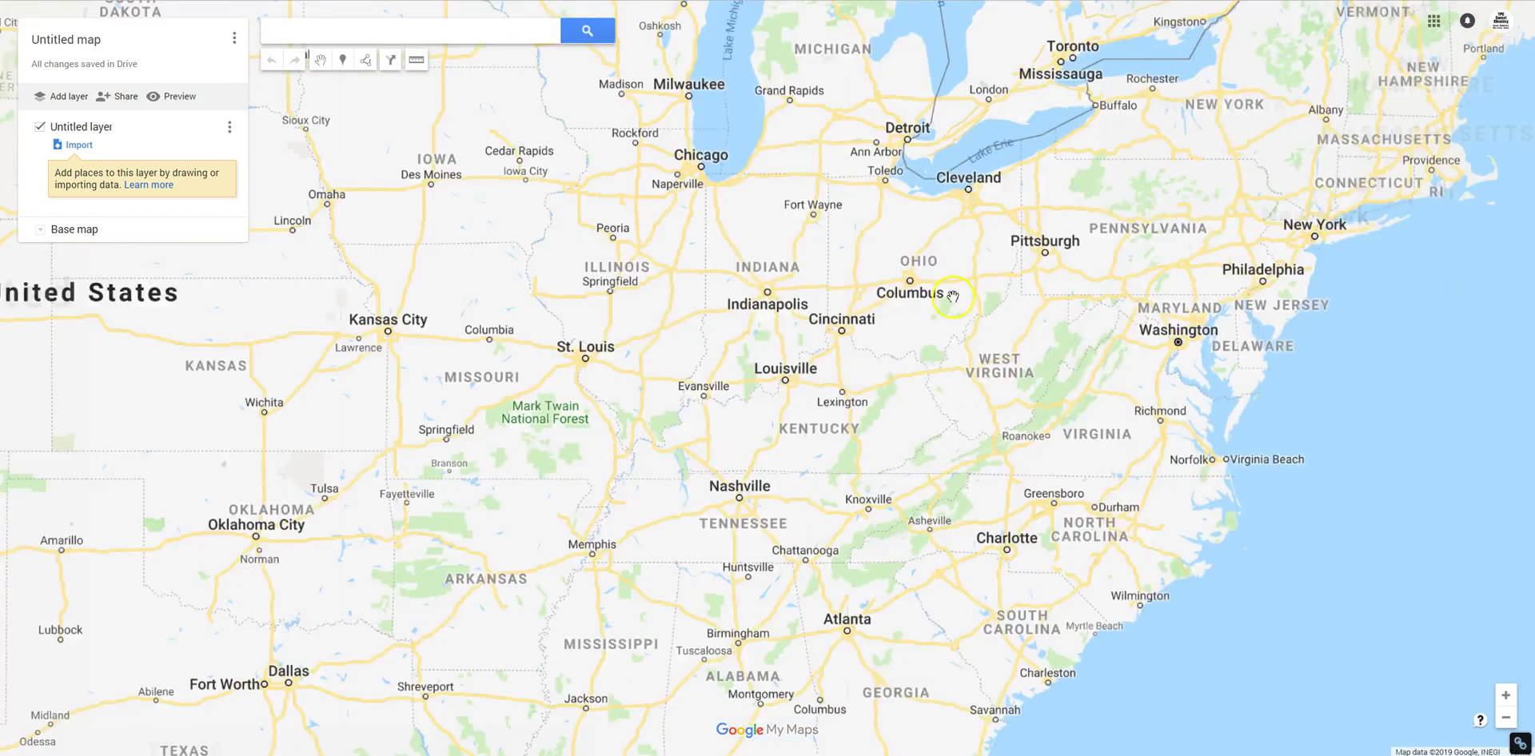
pyautogui.scroll(3, 578, 336)
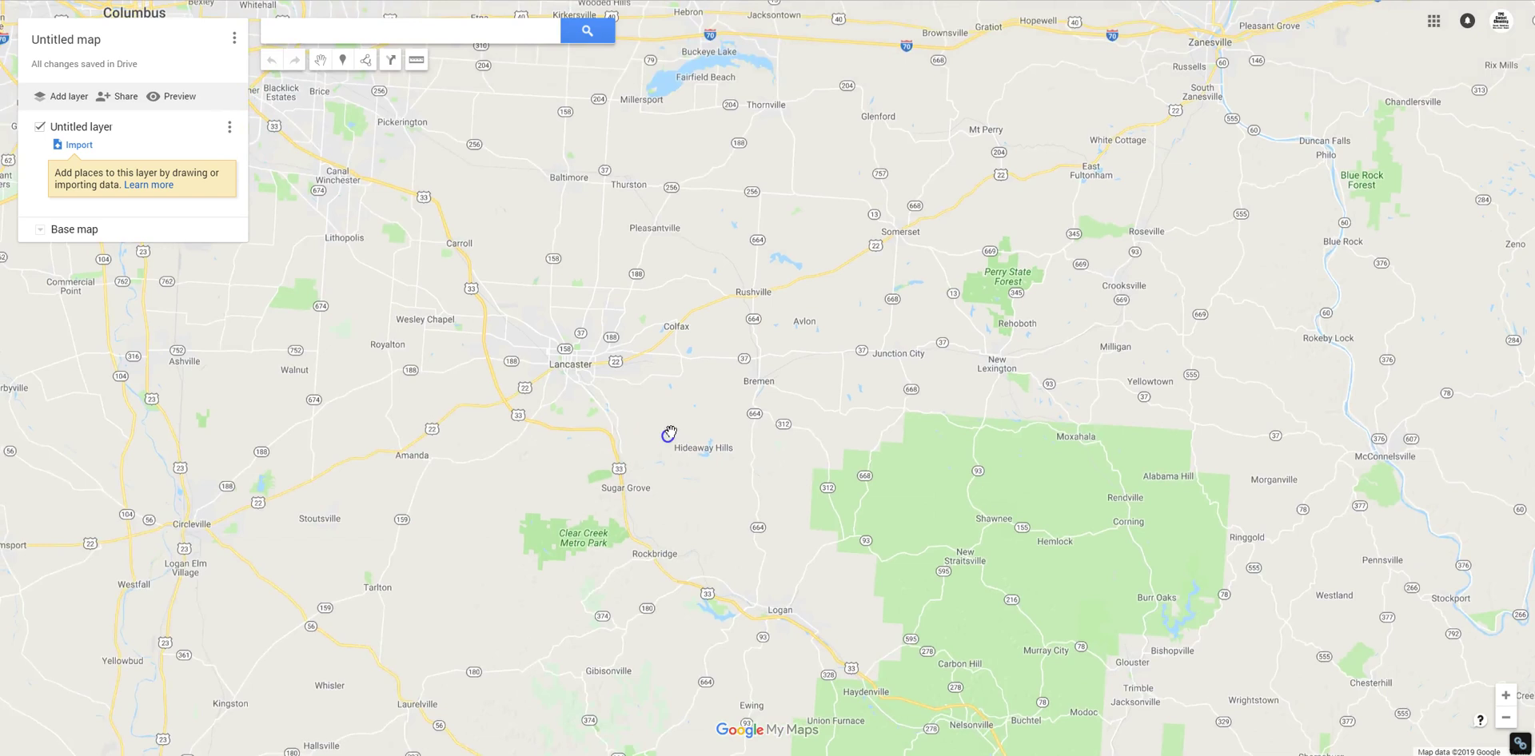
pyautogui.moveTo(746, 494); pyautogui.dragTo(1111, 603)
pyautogui.moveTo(533, 315); pyautogui.dragTo(864, 394)
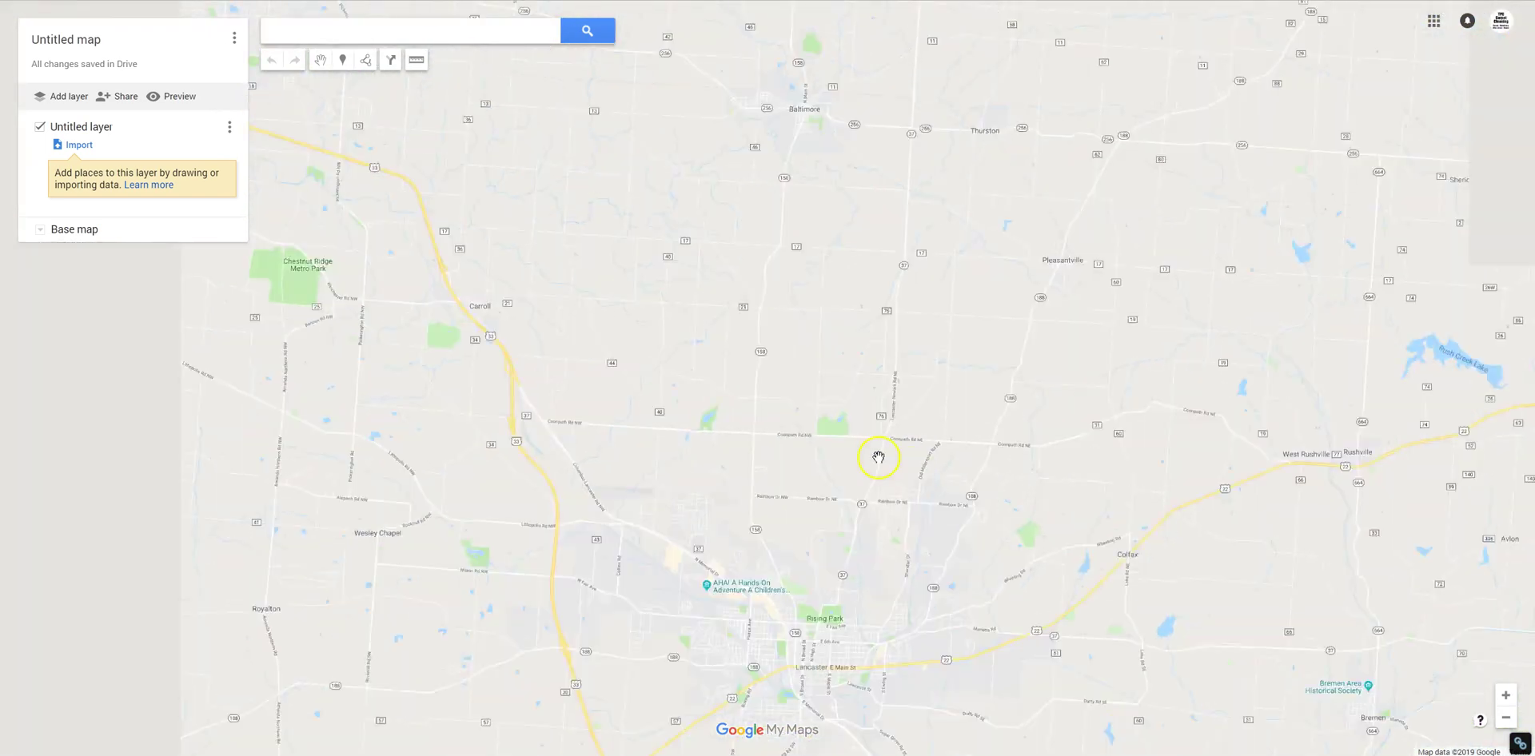
pyautogui.scroll(-2, 877, 452)
pyautogui.moveTo(837, 531); pyautogui.dragTo(995, 638)
pyautogui.scroll(2, 887, 447)
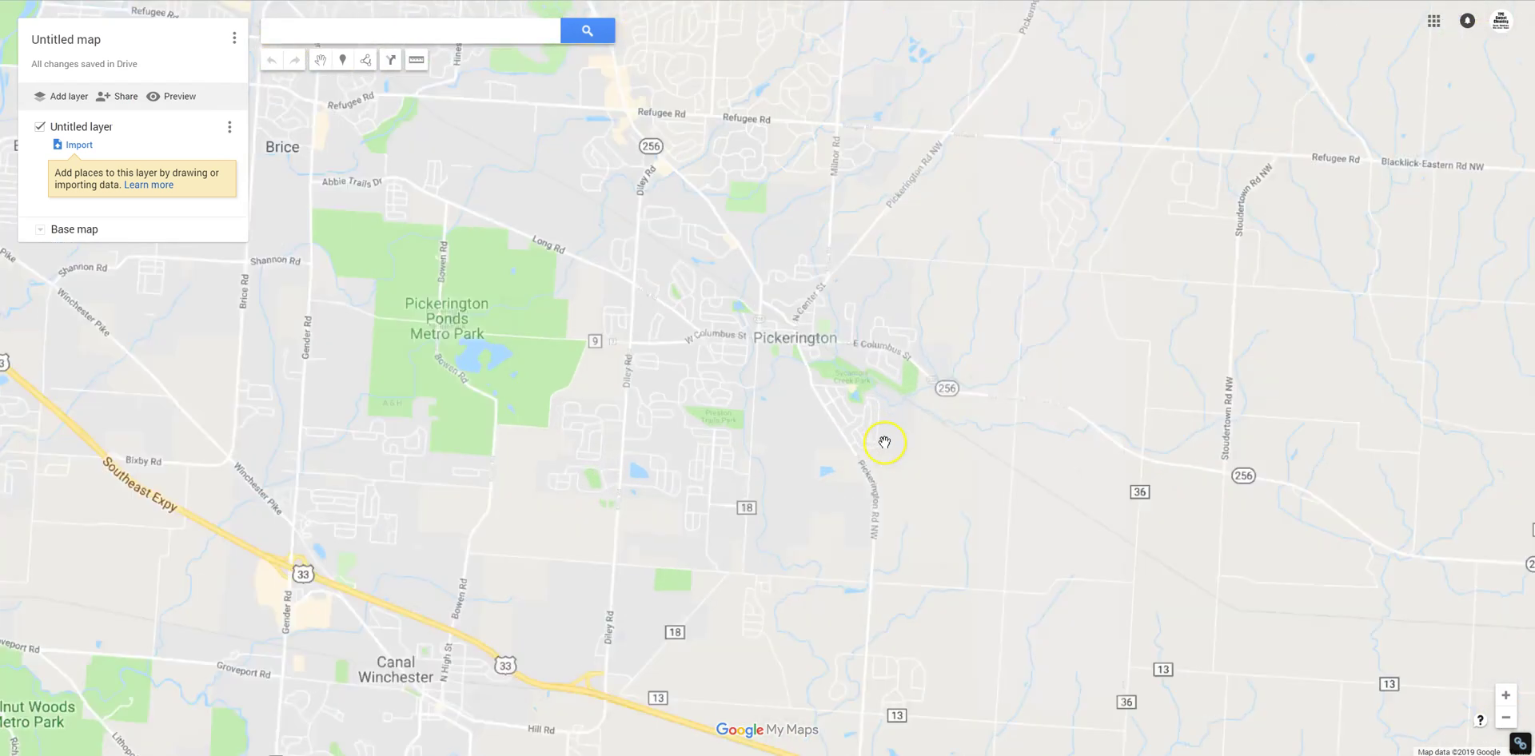
pyautogui.click(295, 42)
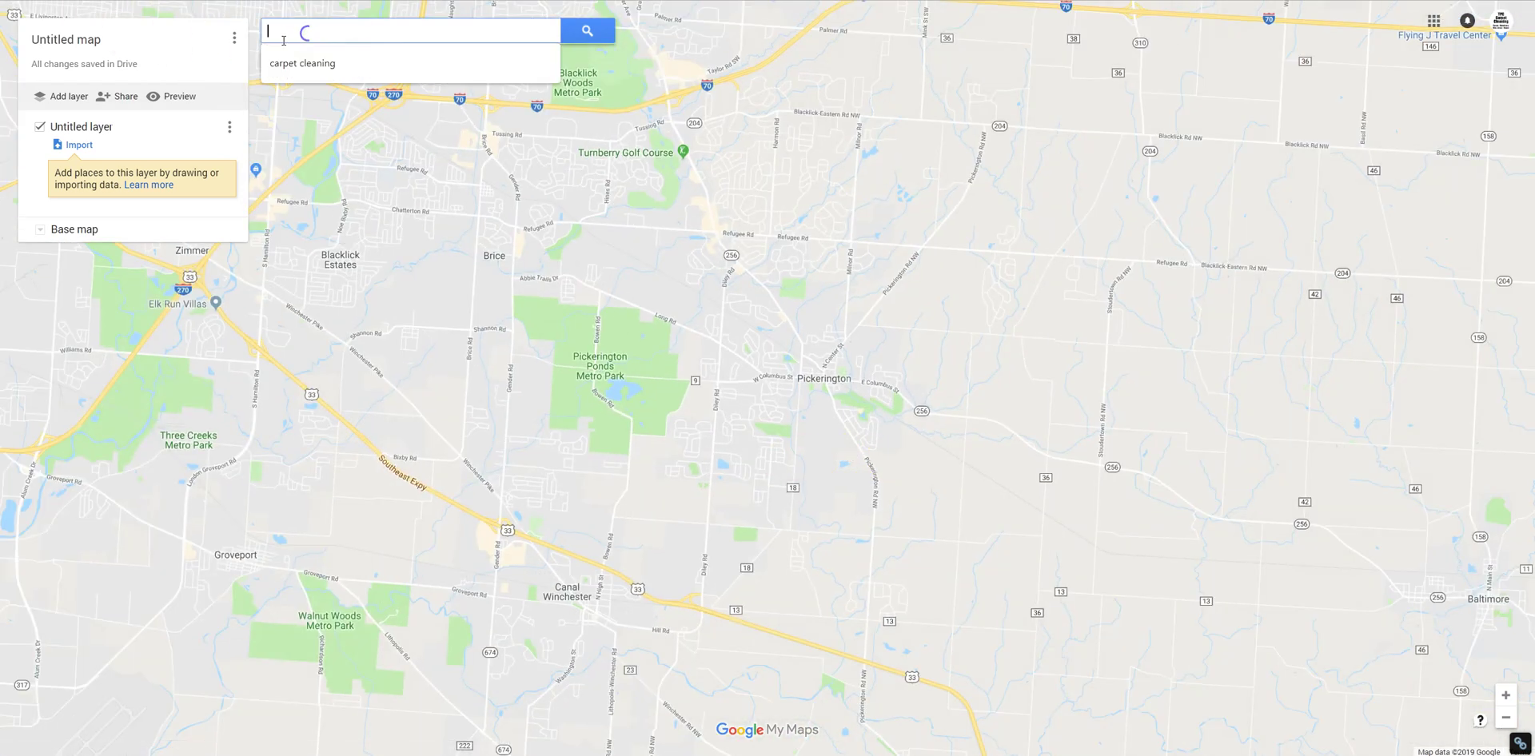
pyautogui.click(302, 63)
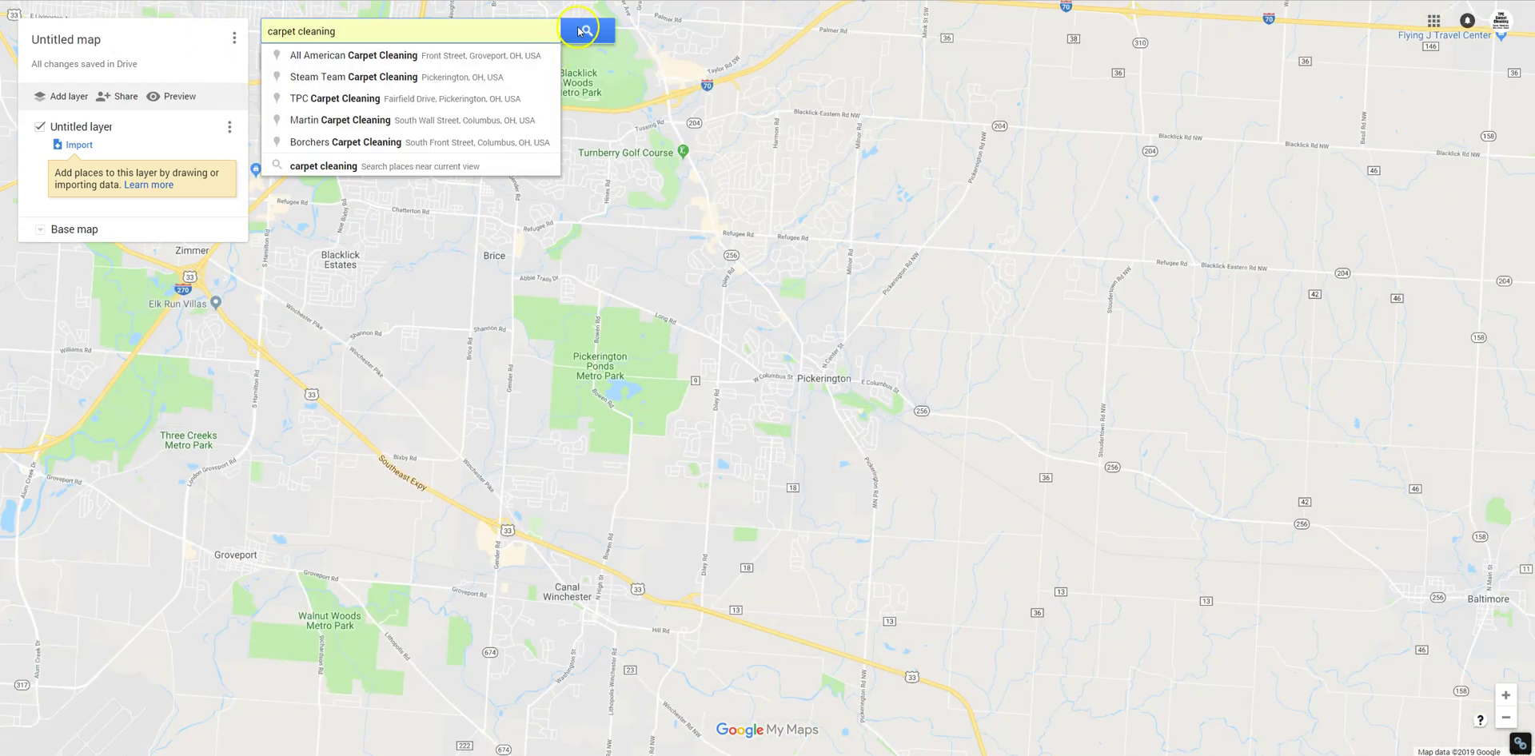
pyautogui.click(332, 156)
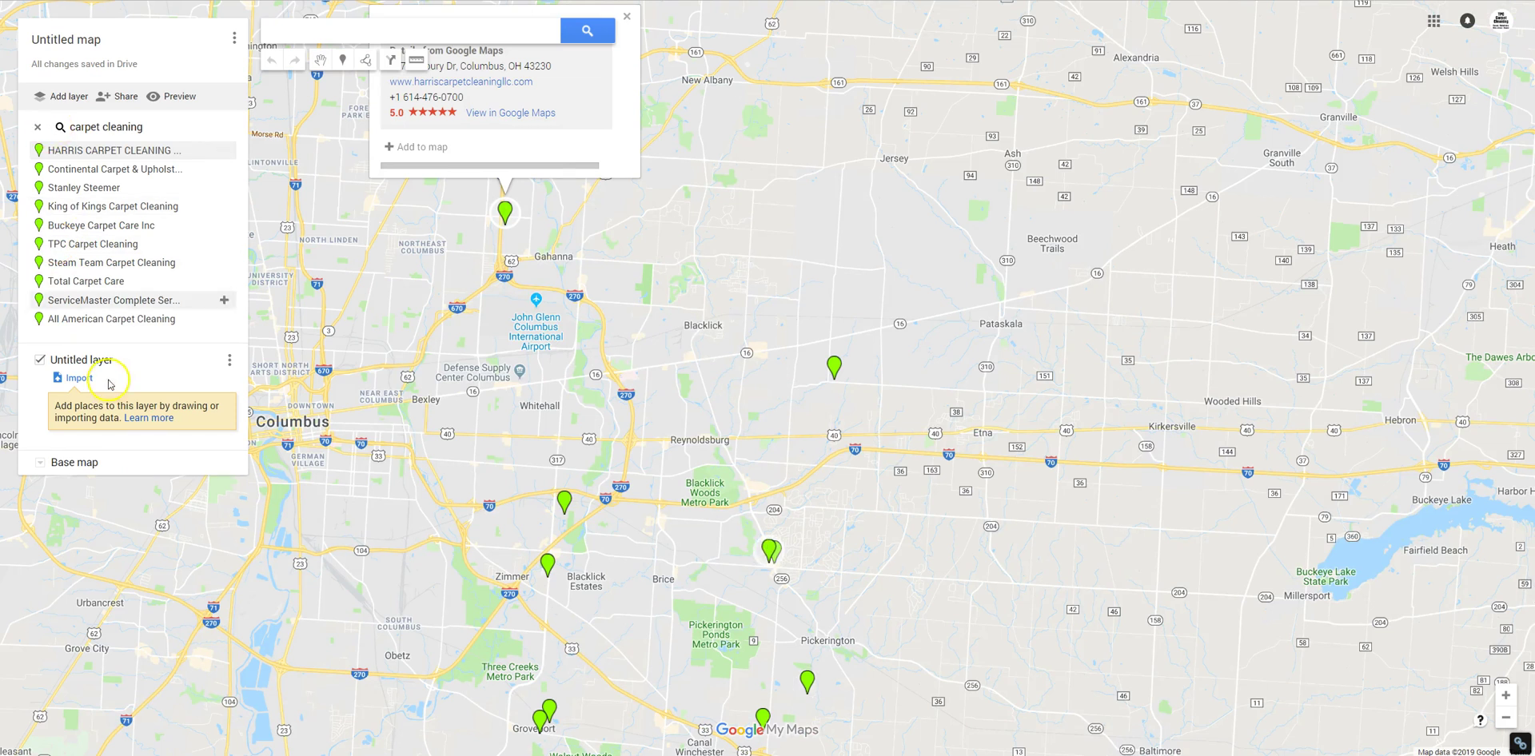
# Locate the TPC Carpet Cleaning result south of Pickerington and view its place details.
pyautogui.moveTo(919, 650); pyautogui.dragTo(915, 469)
pyautogui.scroll(1, 801, 480)
pyautogui.scroll(3, 801, 480)
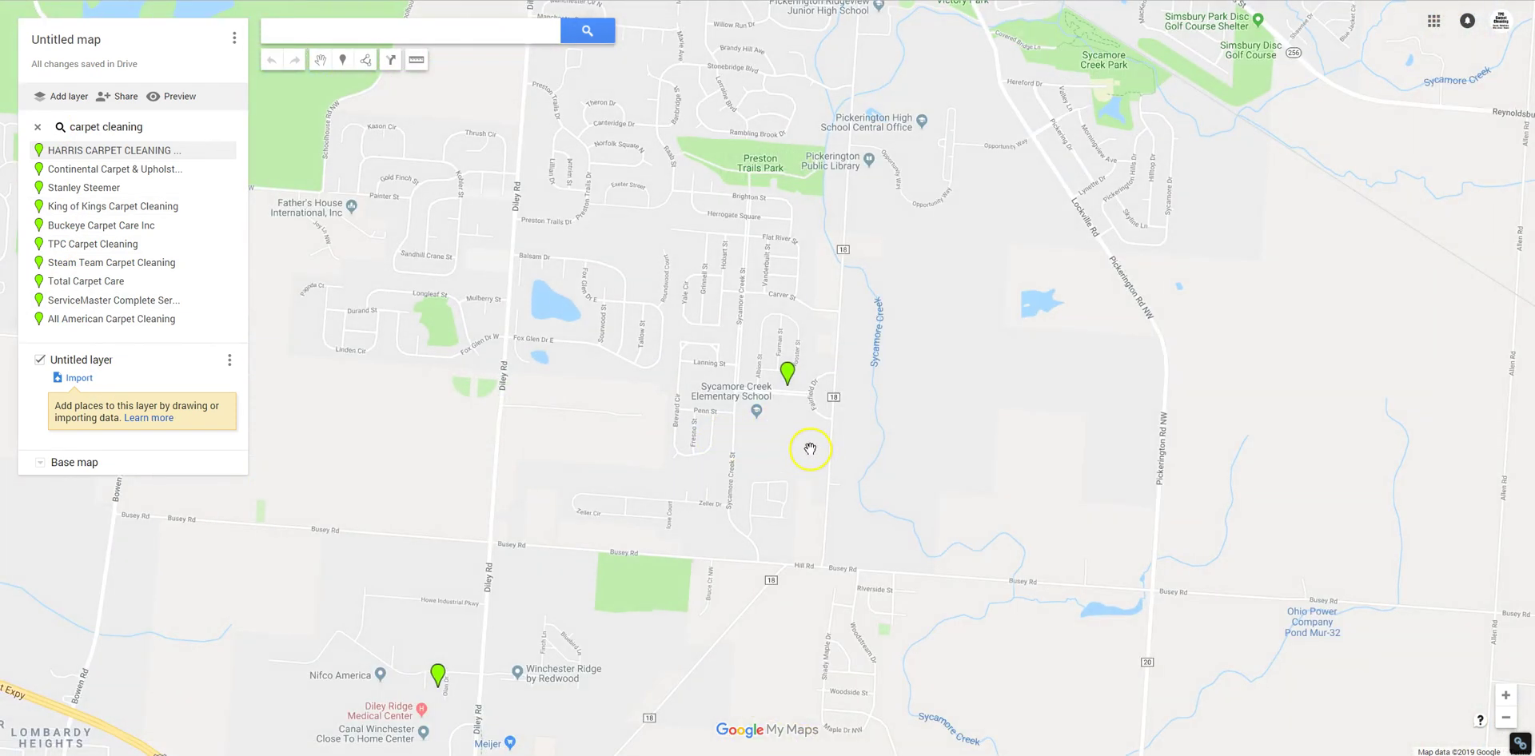
pyautogui.moveTo(777, 441); pyautogui.dragTo(835, 470)
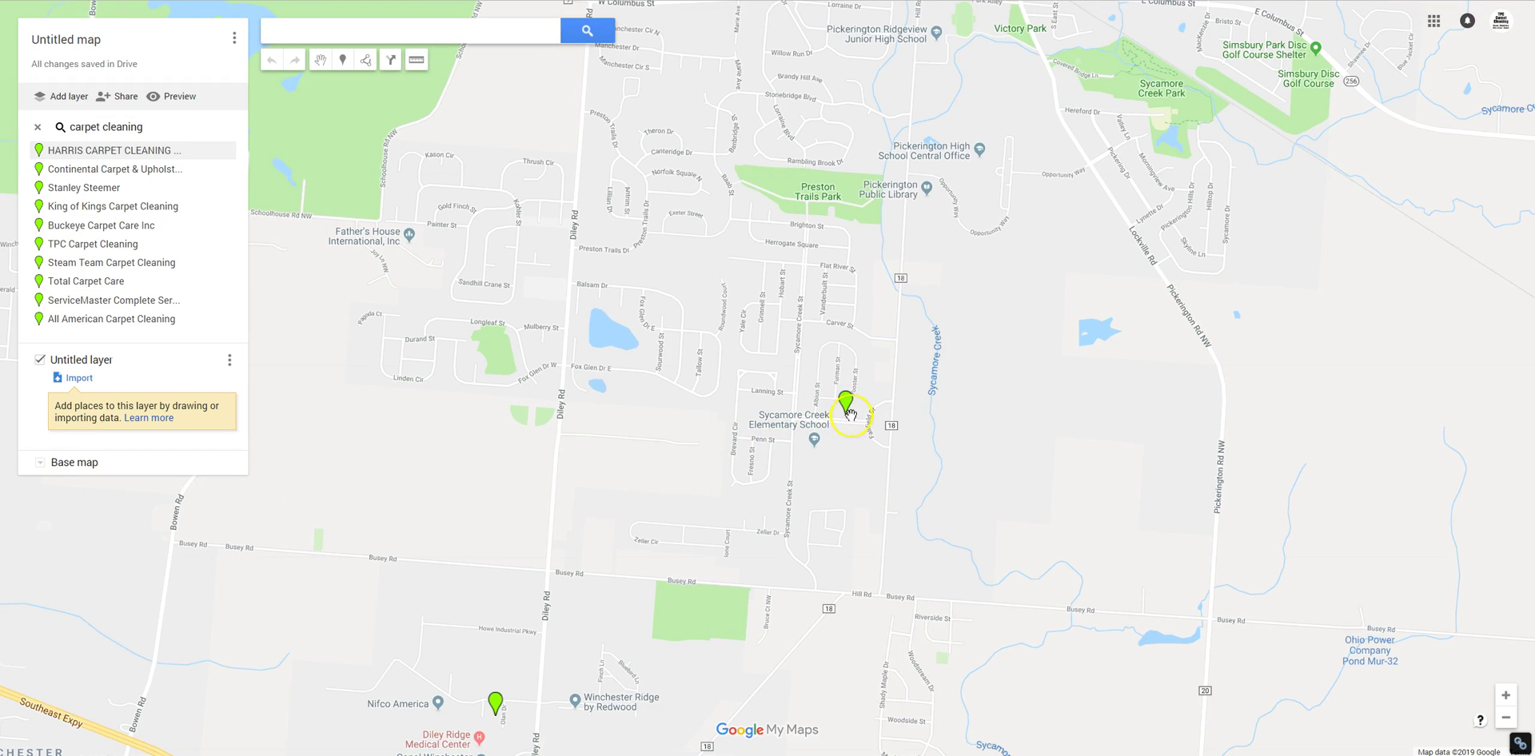
pyautogui.click(848, 410)
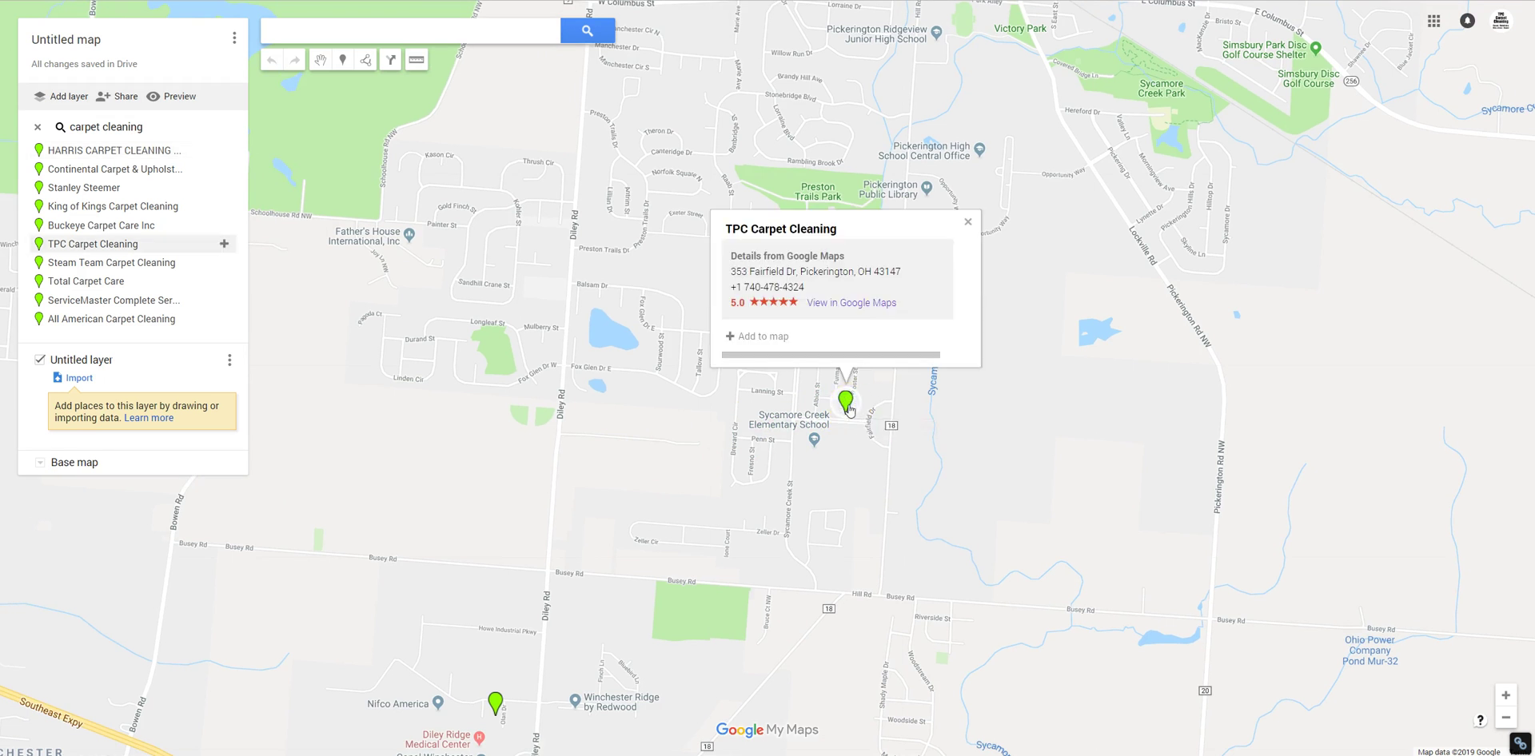
# Return to the Carpet Cleaner Columbus Ohio map, search for "carpet cleaning" again and check the markers near Pickerington and Canal Winchester.
pyautogui.click(520, 386)
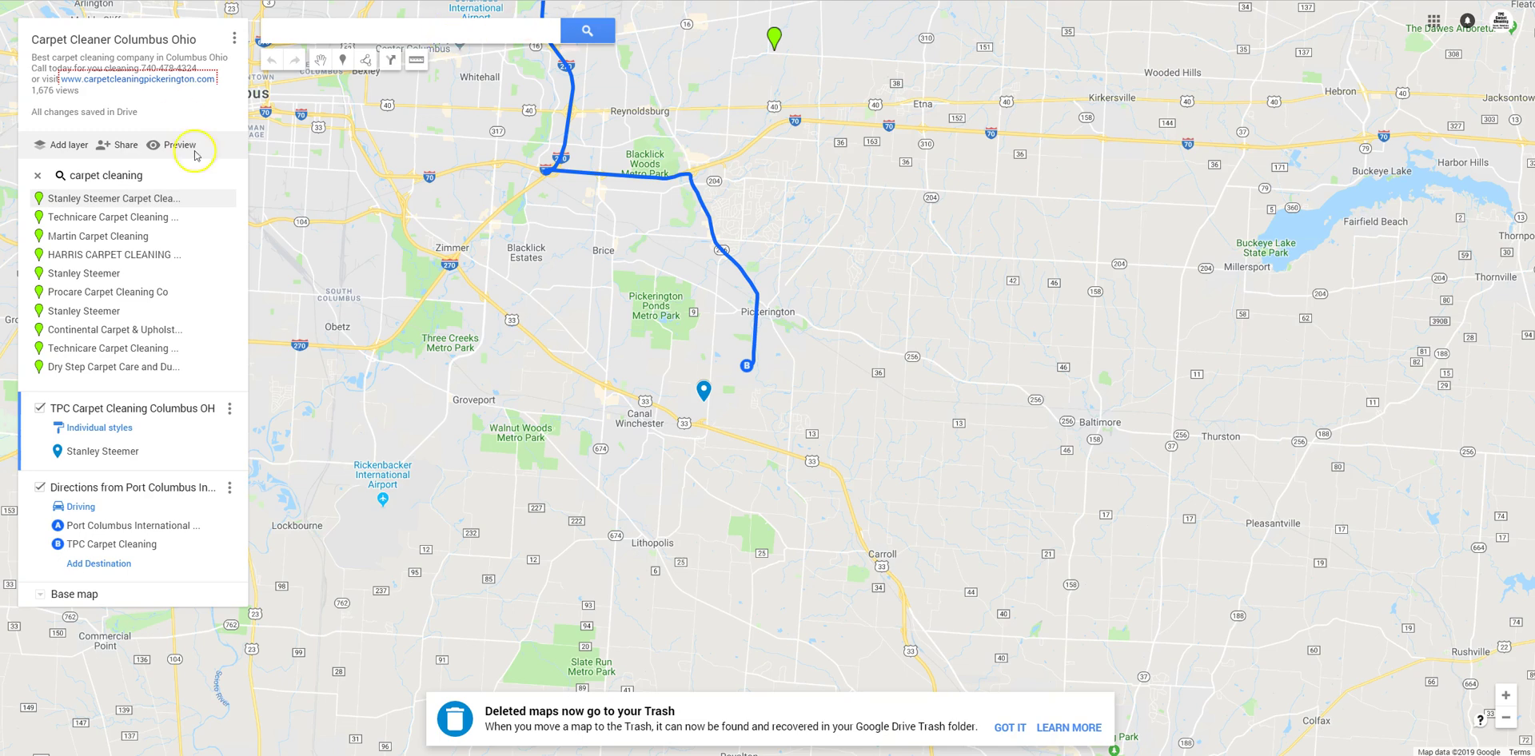
pyautogui.click(312, 17)
pyautogui.click(296, 58)
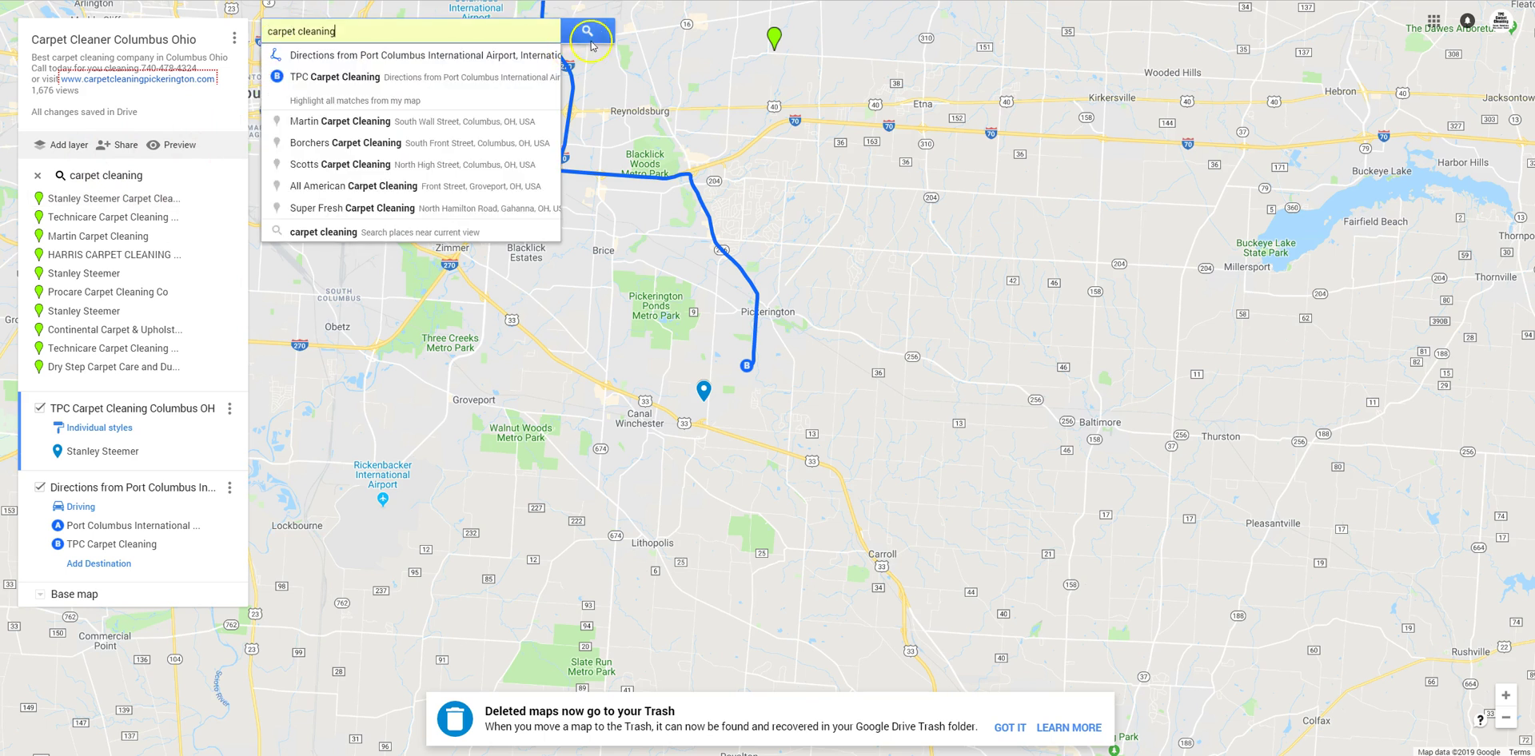
pyautogui.click(592, 32)
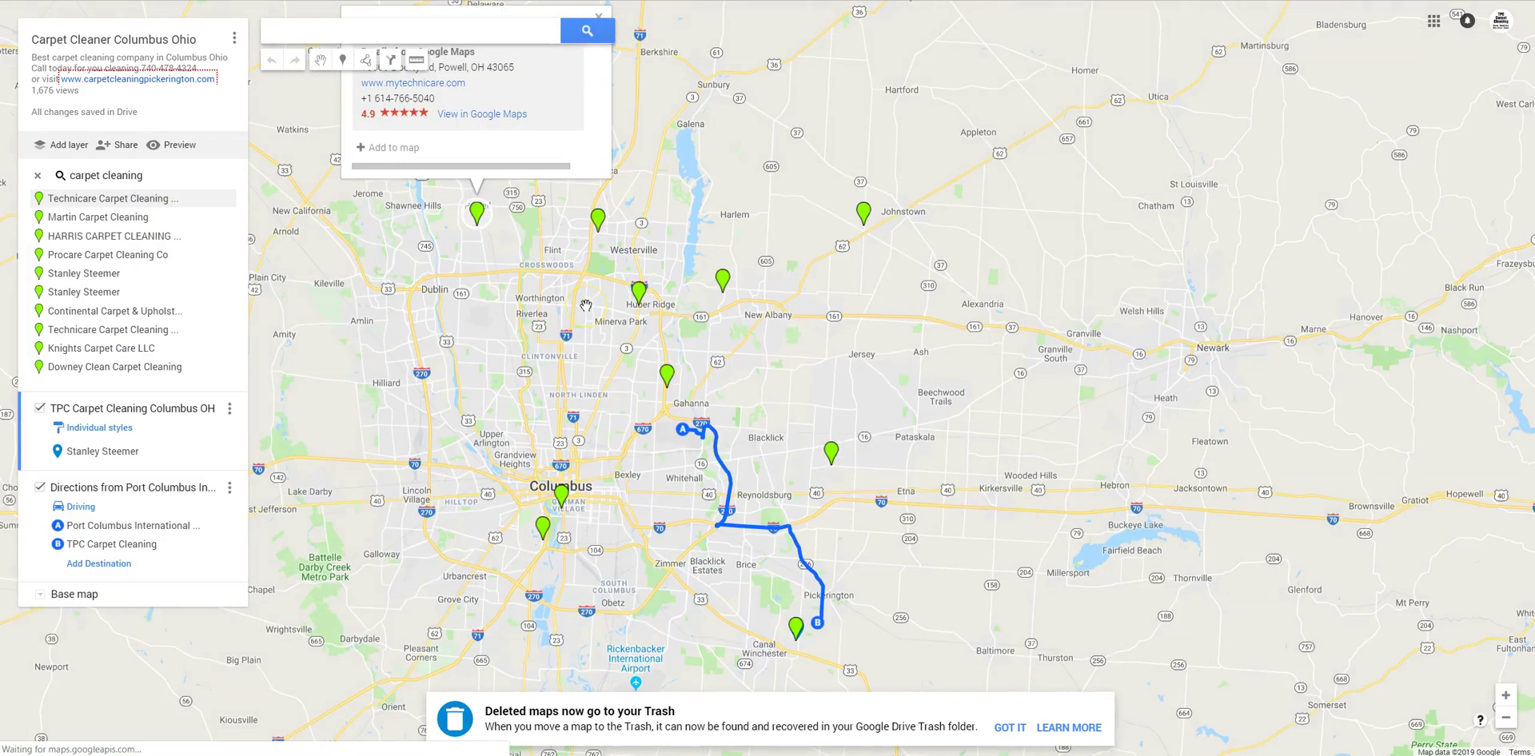
pyautogui.moveTo(924, 590); pyautogui.dragTo(884, 442)
pyautogui.click(725, 438)
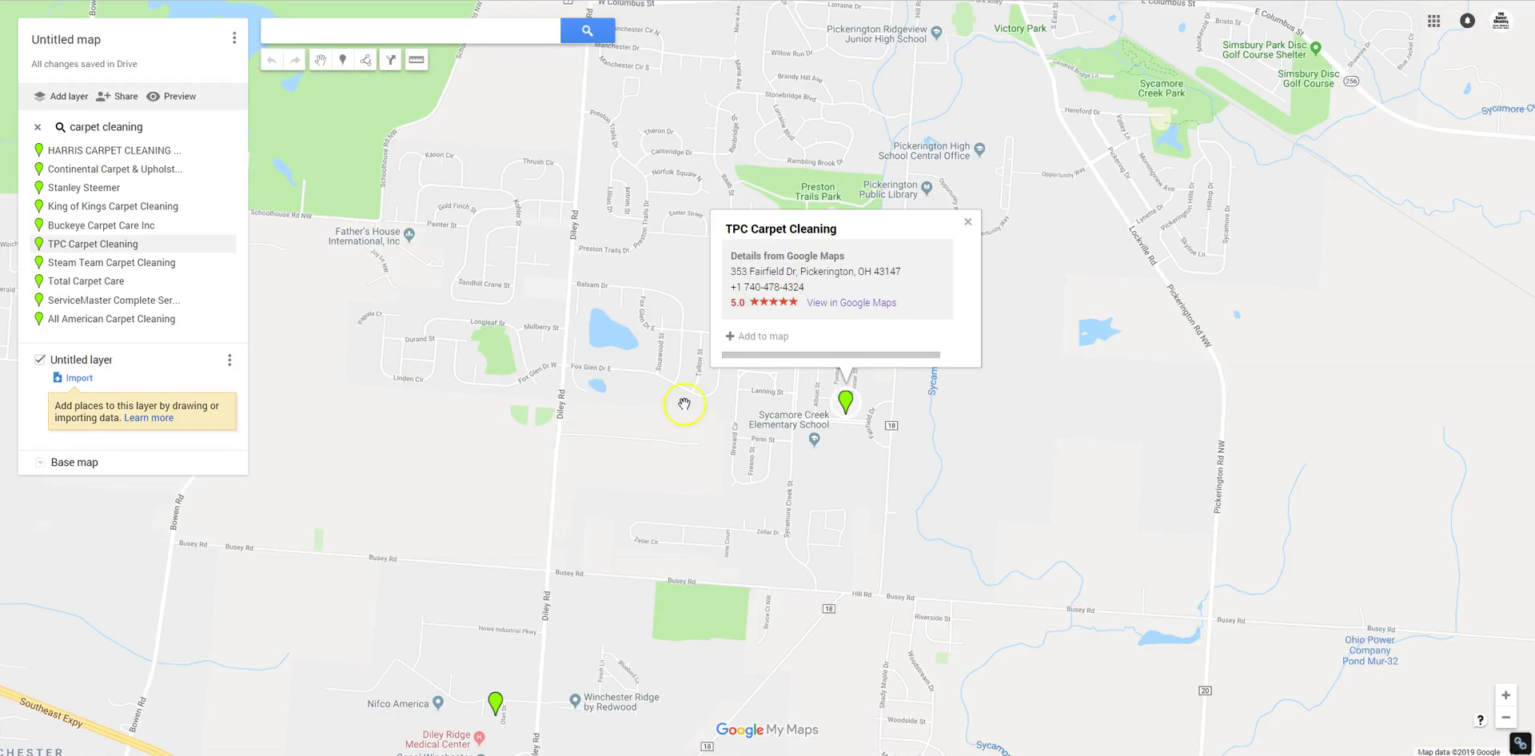
# Go back to the untitled map and view the details of the Stanley Steemer result near Canal Winchester.
pyautogui.moveTo(602, 510); pyautogui.dragTo(734, 461)
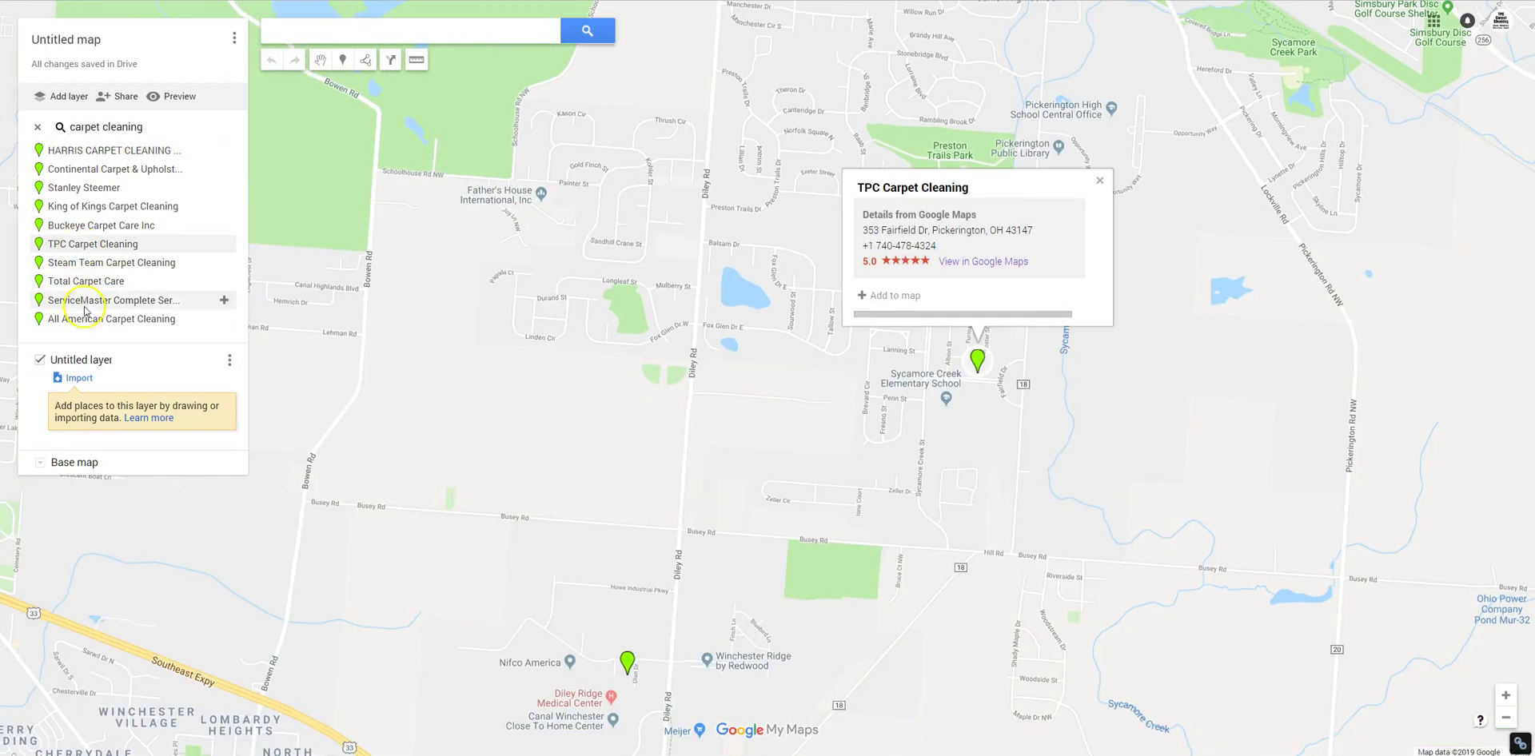
pyautogui.scroll(-1, 802, 480)
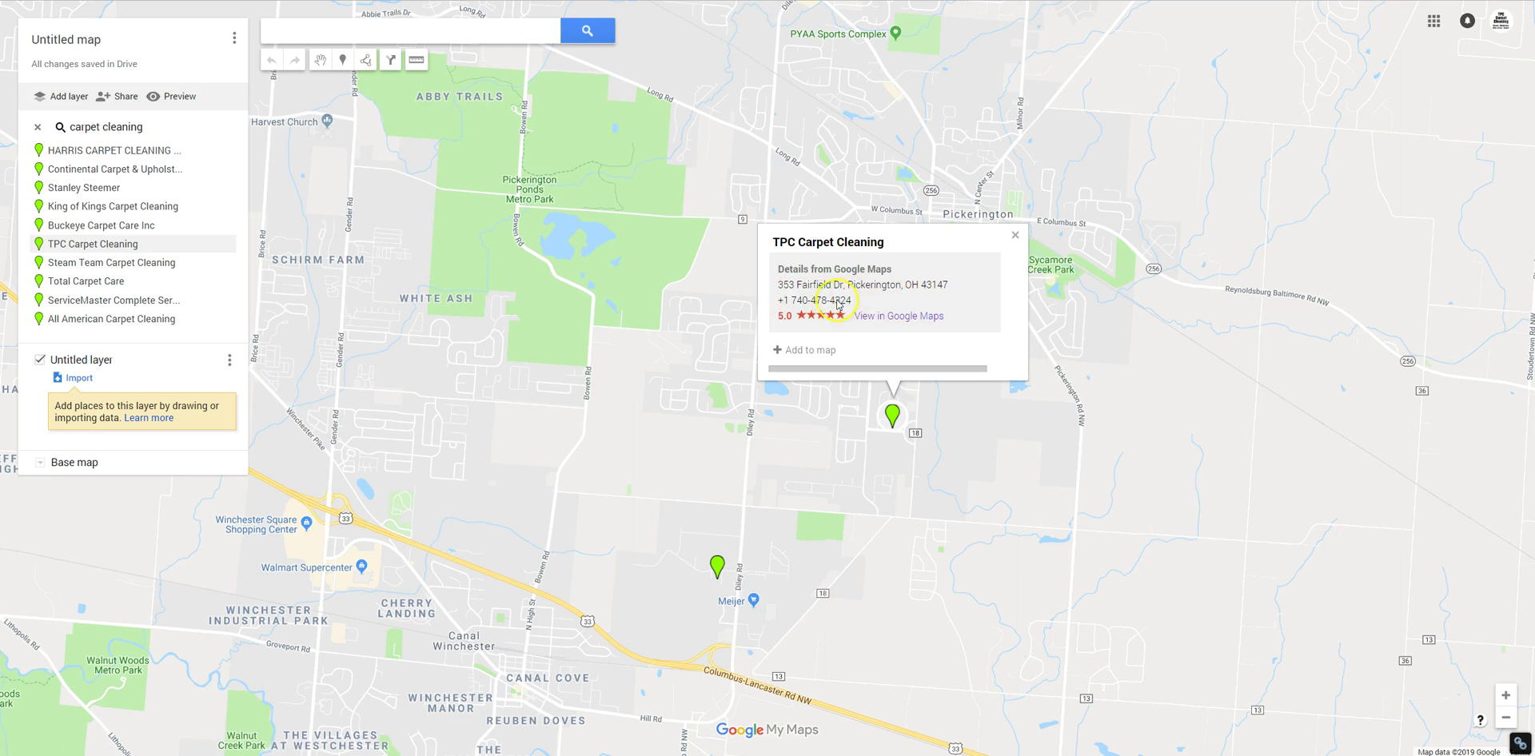
pyautogui.click(730, 565)
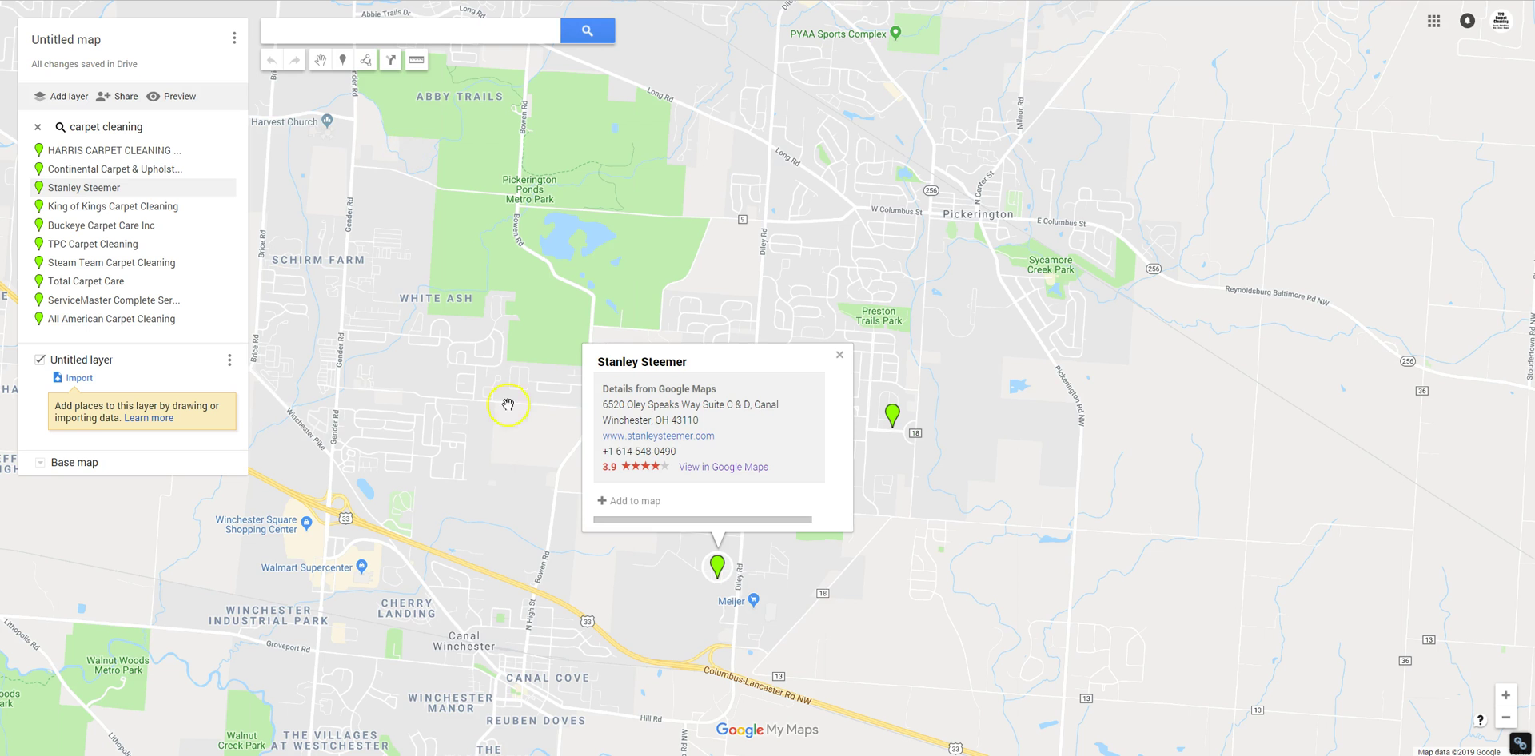
# Add the TPC Carpet Cleaning search result to the untitled layer of the new map.
pyautogui.click(892, 413)
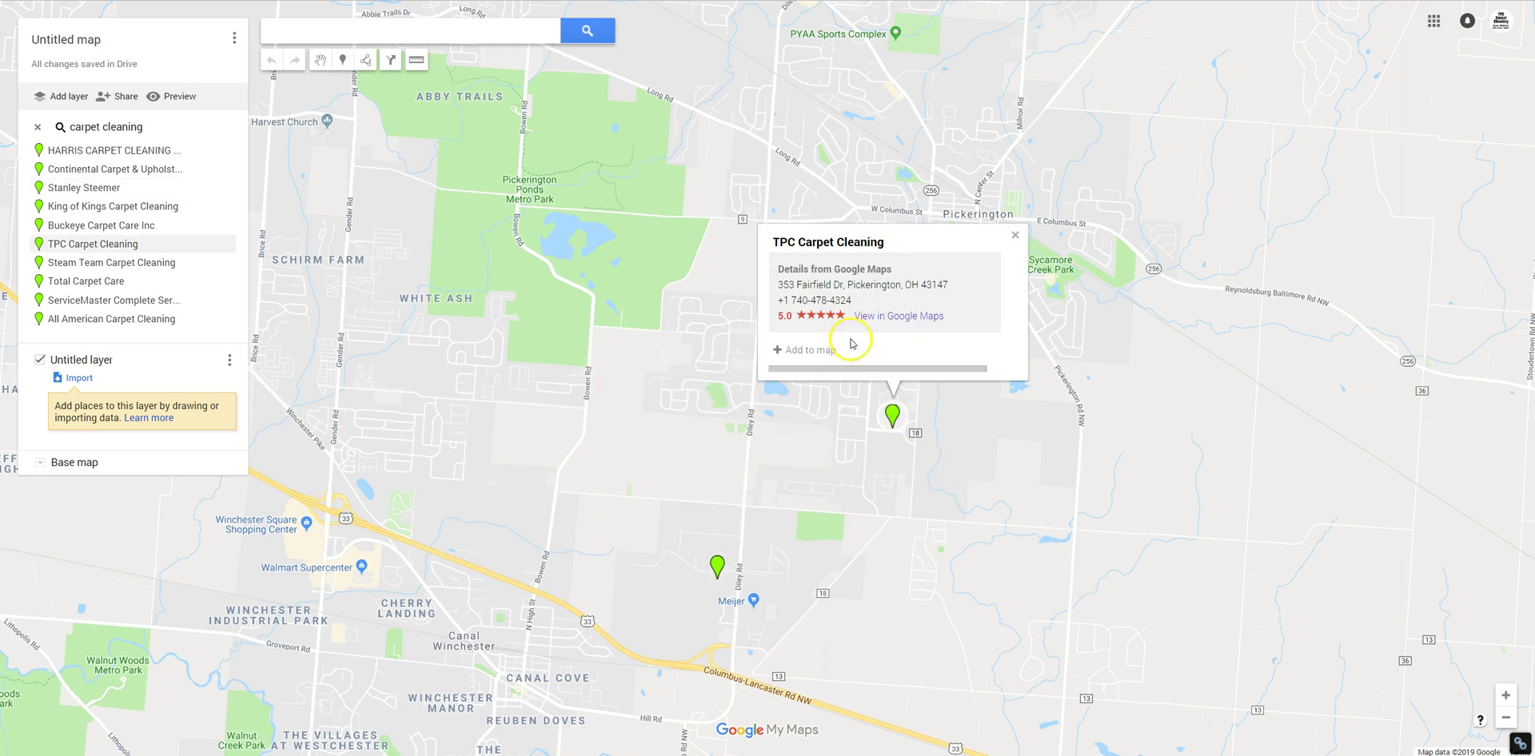
pyautogui.click(817, 352)
pyautogui.click(80, 388)
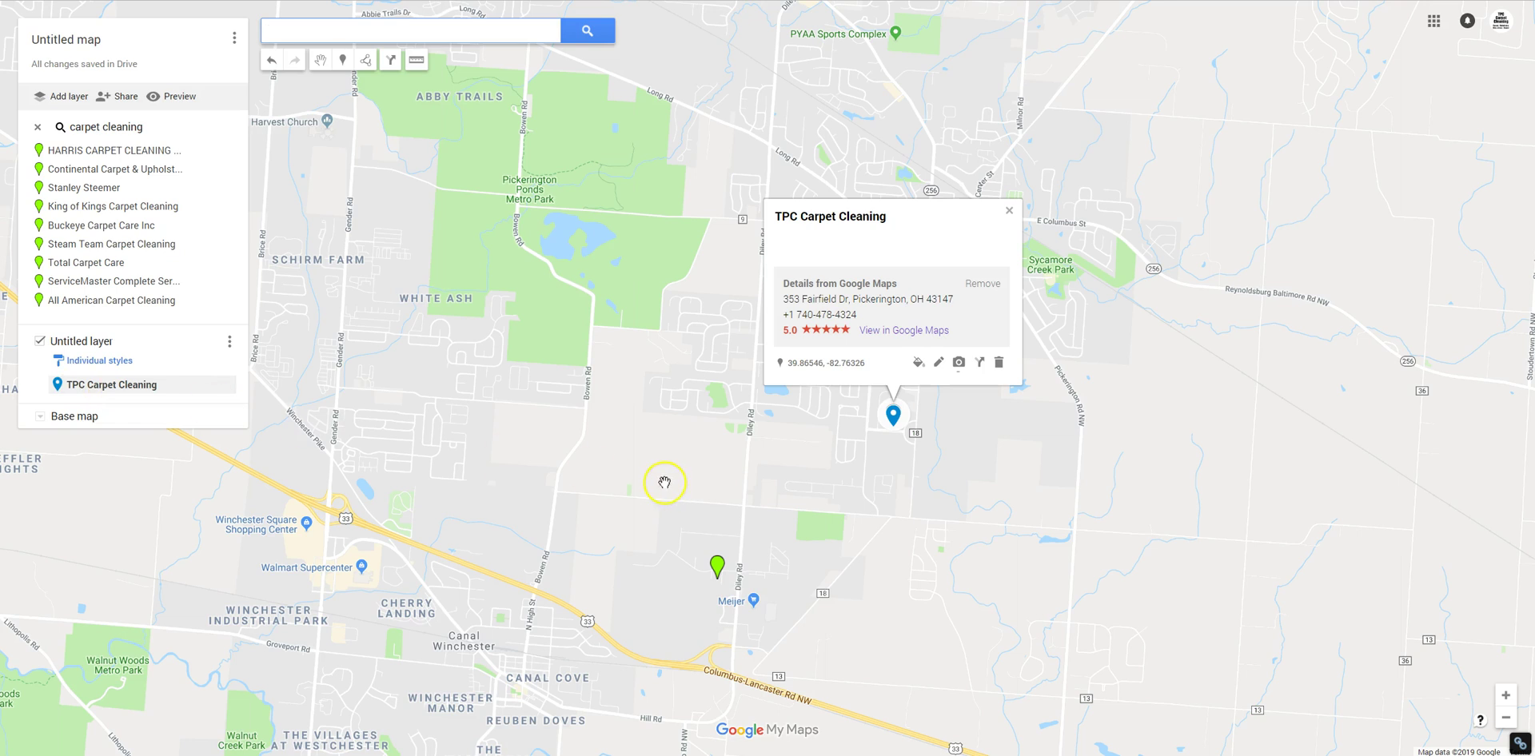
# Rename the untitled map as "my new gmb my map".
pyautogui.click(87, 40)
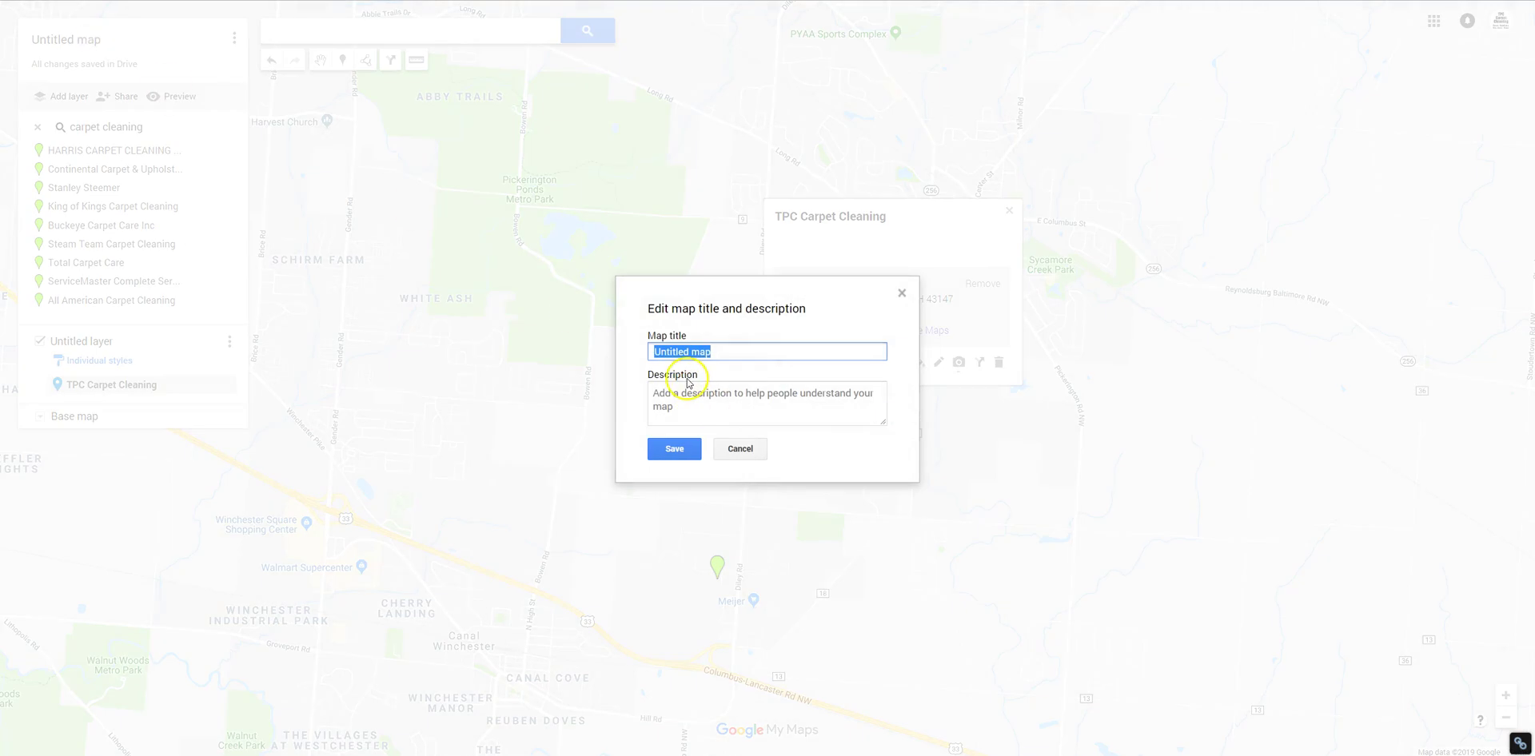
pyautogui.write('my new gmb my')
pyautogui.press('Return')
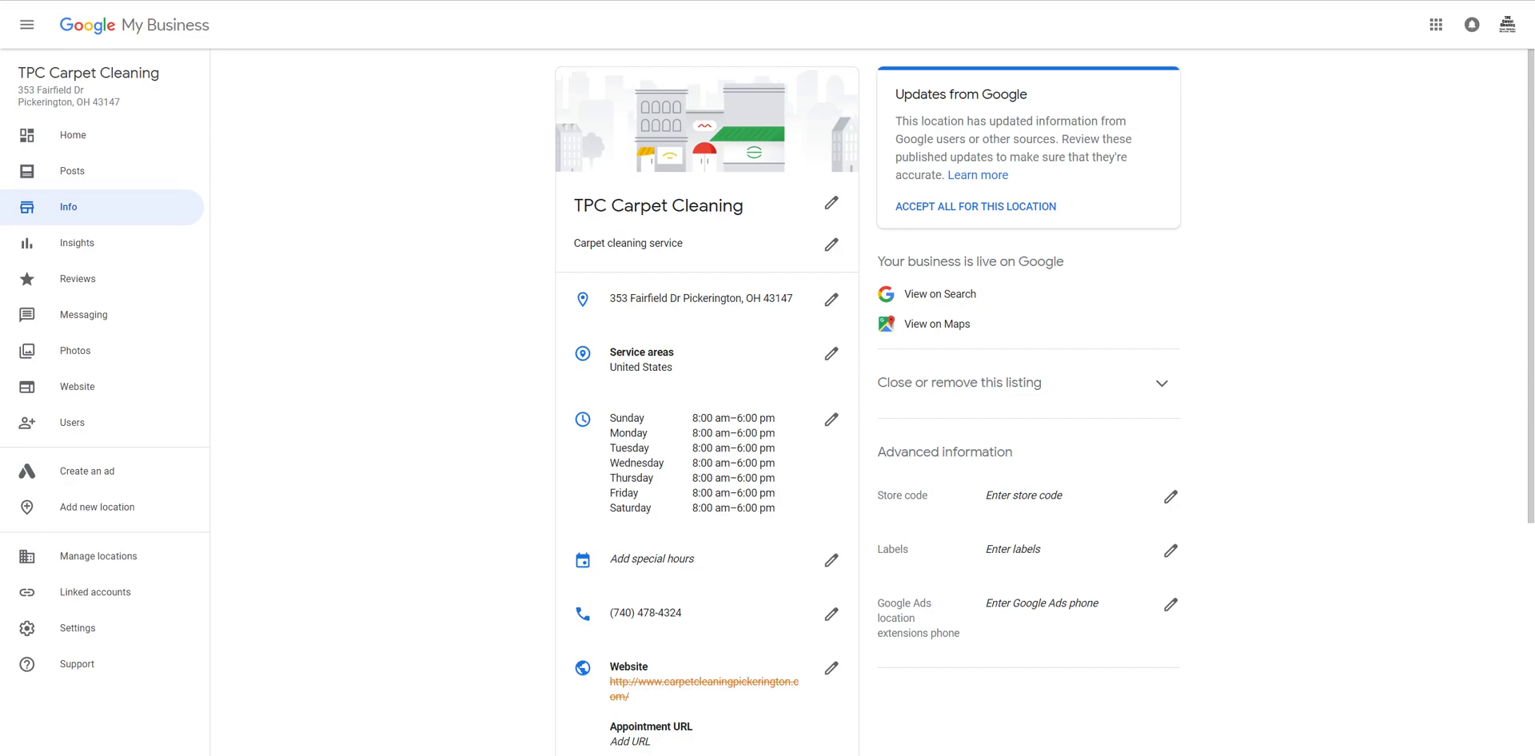
# In Google My Business, clear the street address from TPC Carpet Cleaning's business location and apply the change.
pyautogui.click(830, 305)
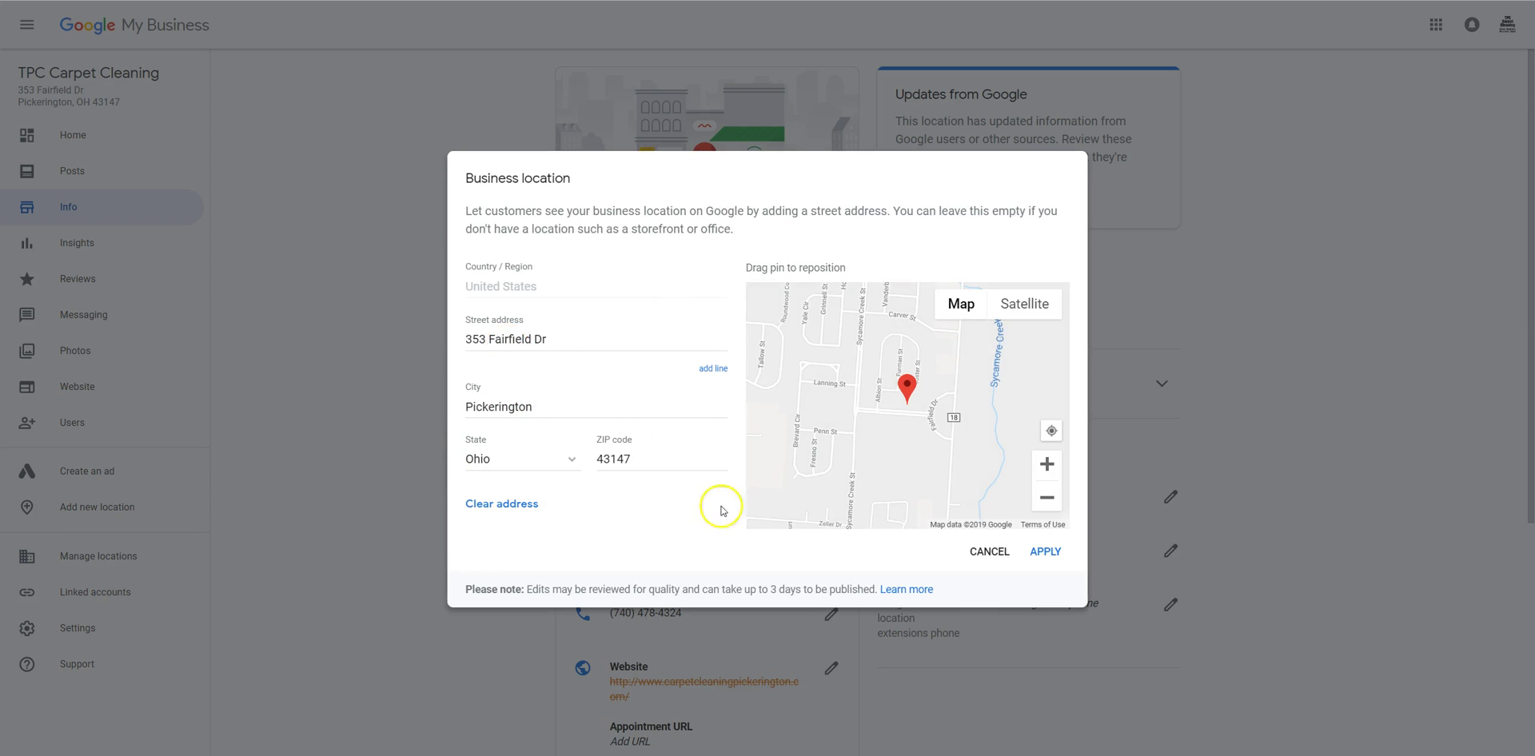
pyautogui.click(504, 505)
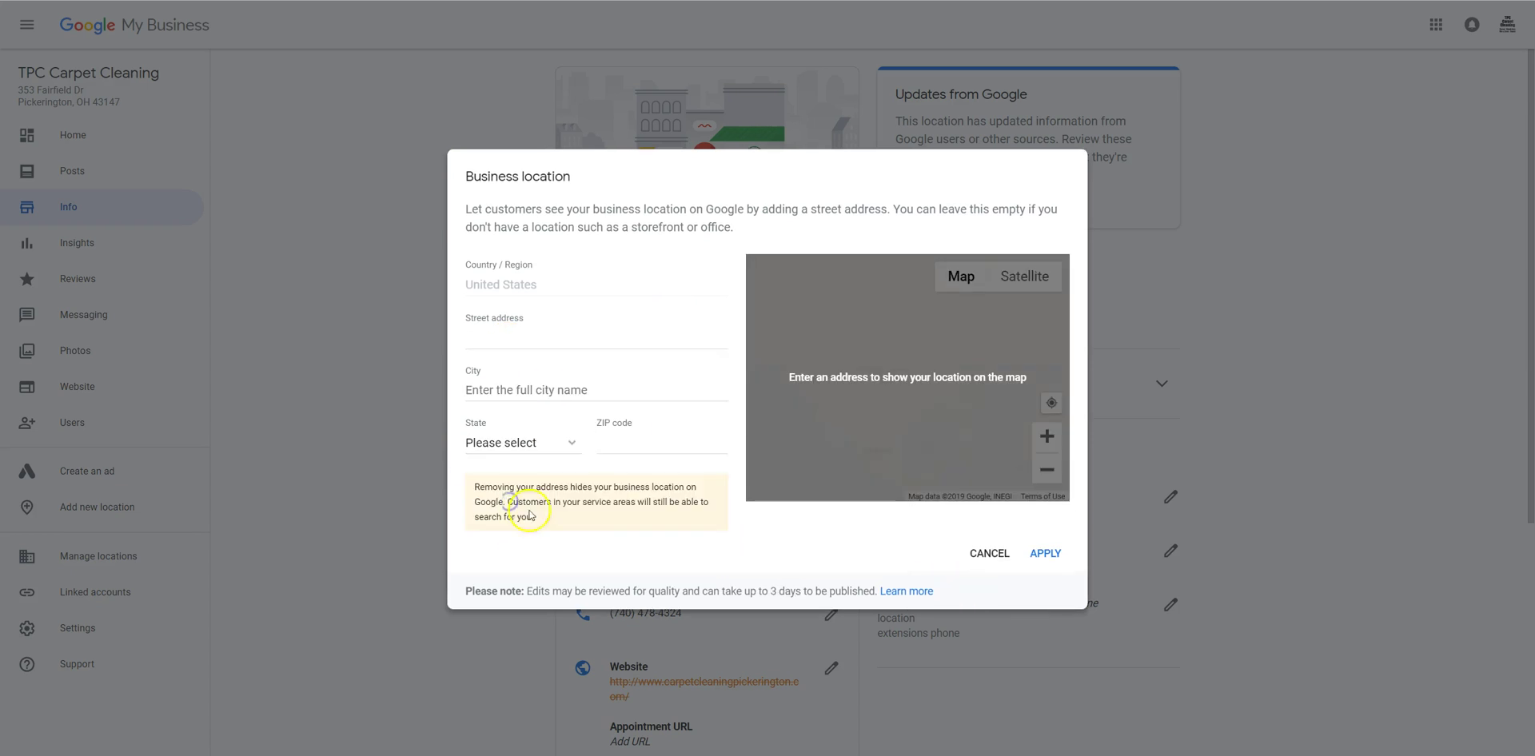
pyautogui.click(1042, 555)
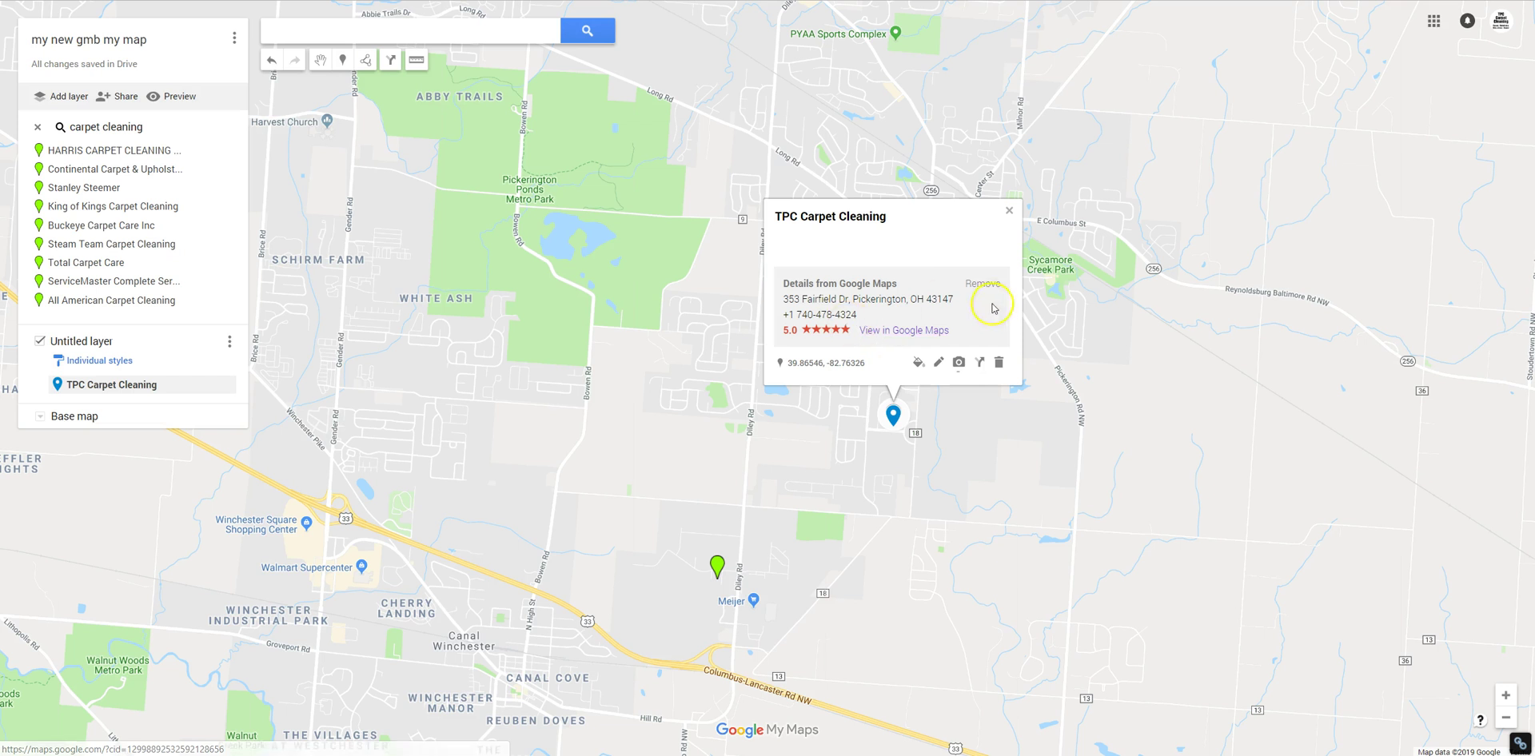
# Open TPC Carpet Cleaning's Google Maps listing from its place details on the map, and close the details card.
pyautogui.click(898, 332)
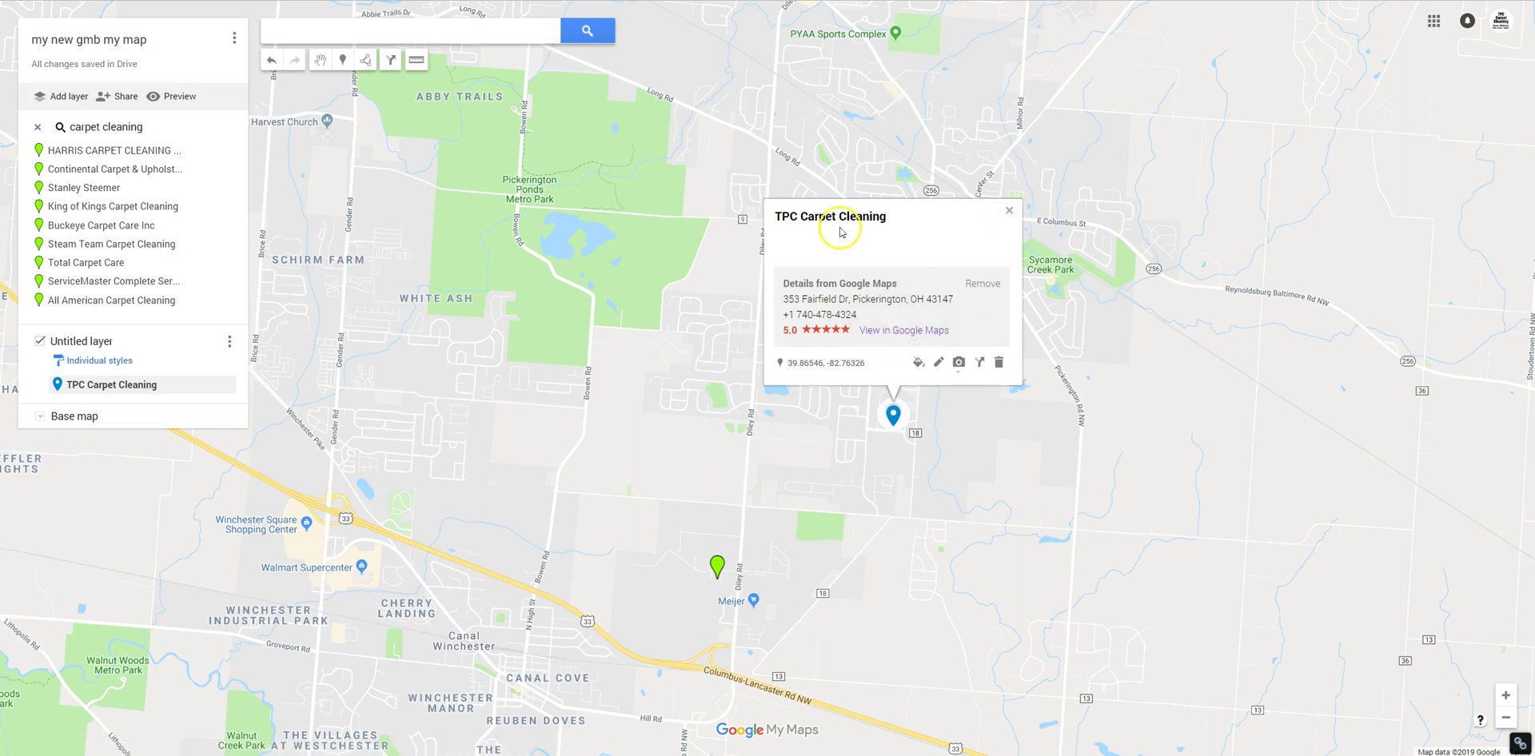
pyautogui.click(1009, 211)
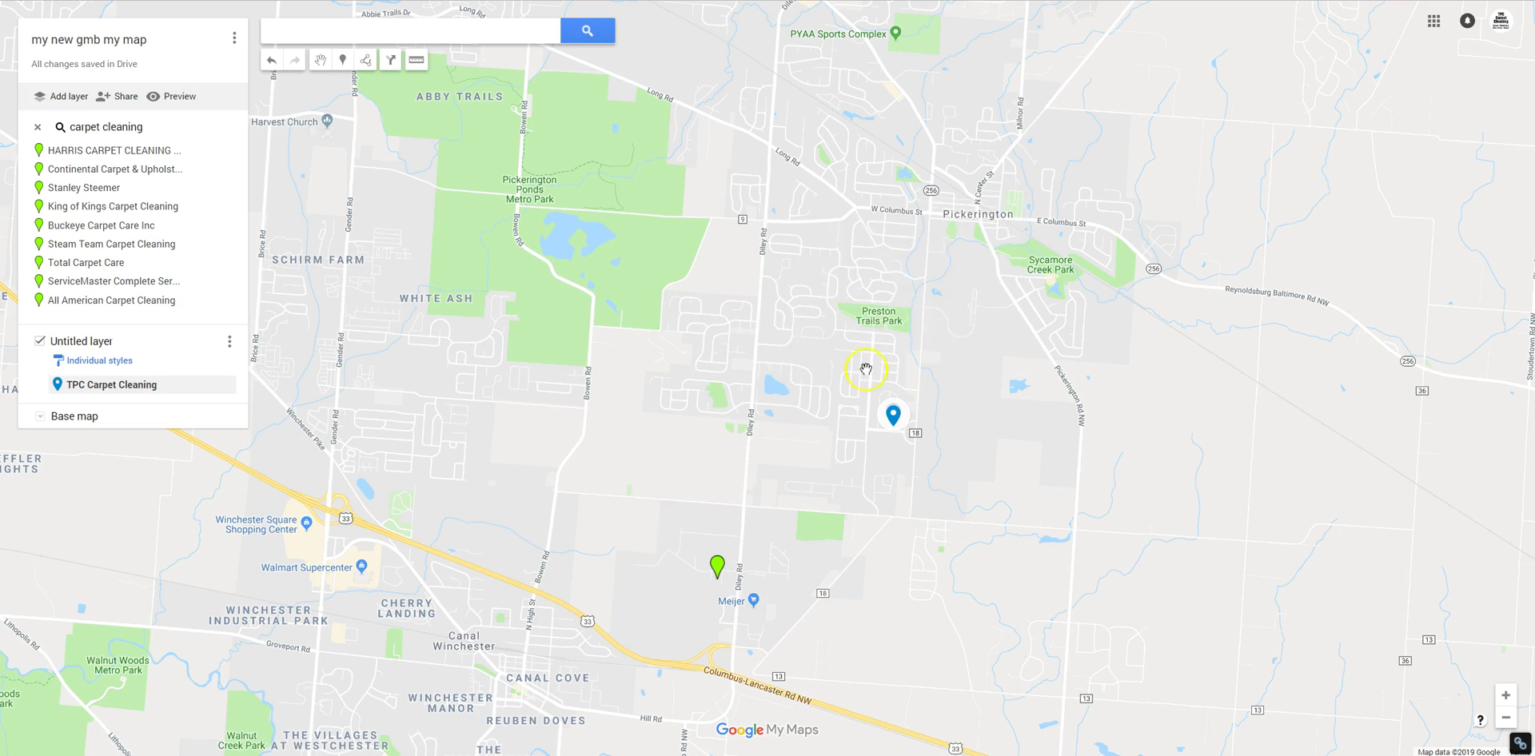
pyautogui.moveTo(845, 493); pyautogui.dragTo(910, 473)
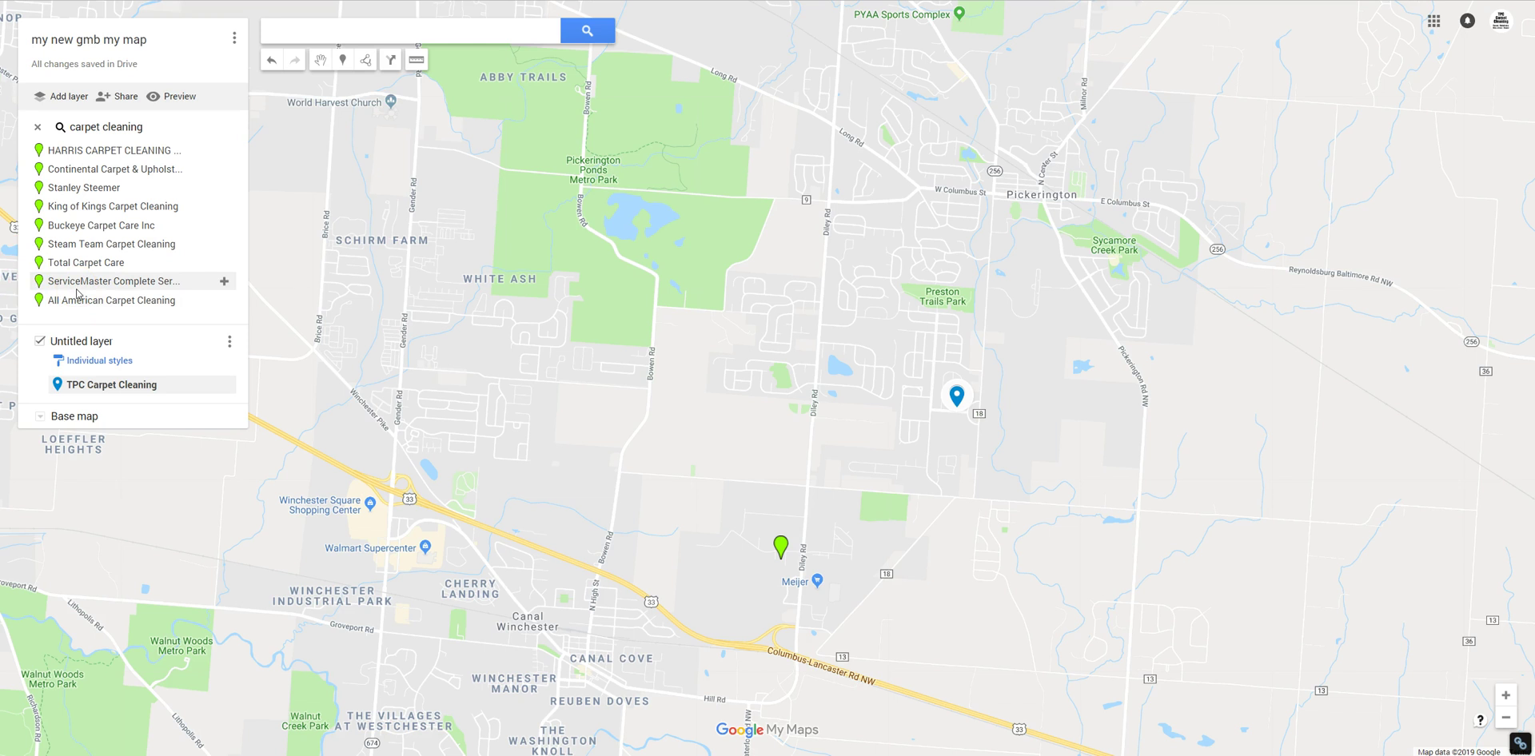
pyautogui.click(523, 158)
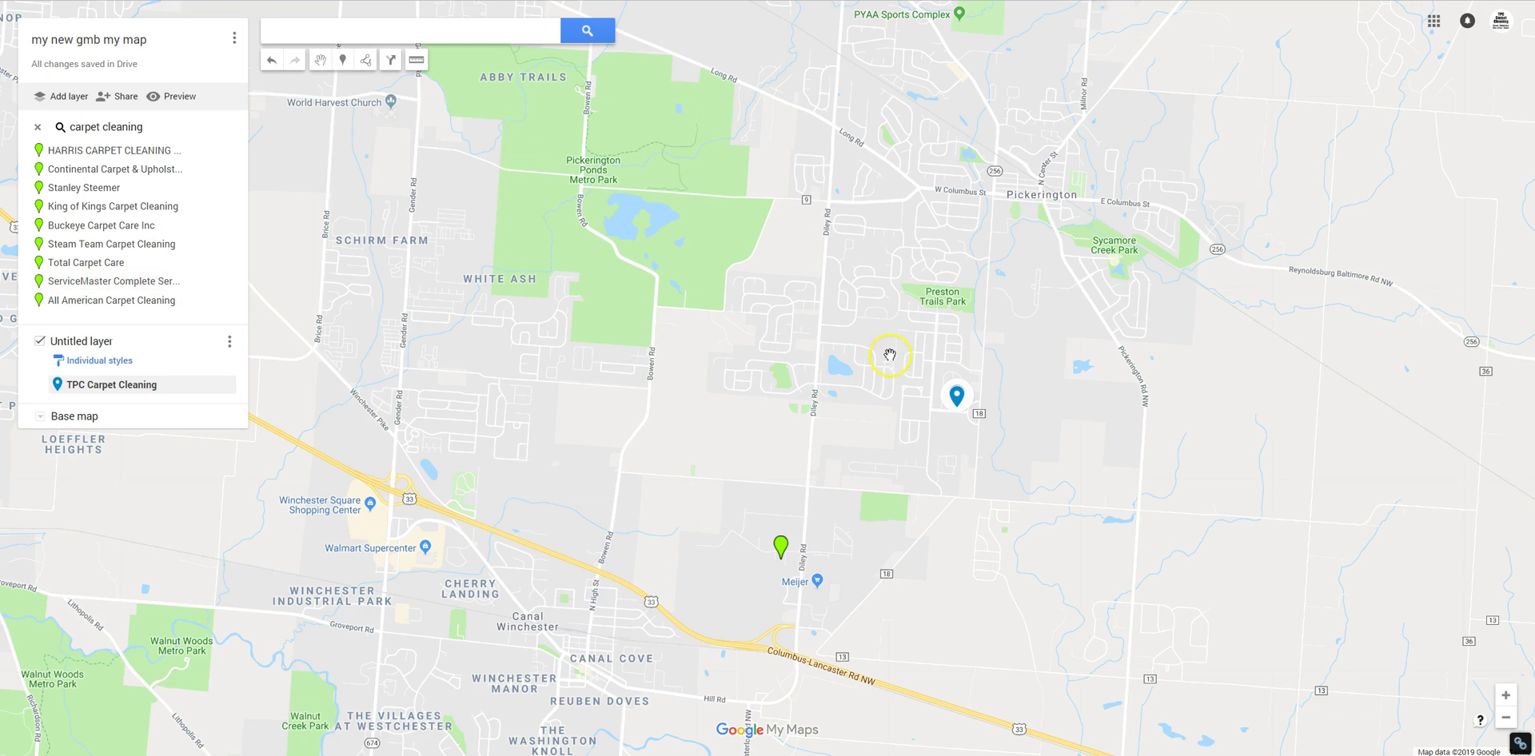
pyautogui.click(102, 390)
# Review the map's sharing settings and link sharing options, and leave them without changing the access level.
pyautogui.click(120, 97)
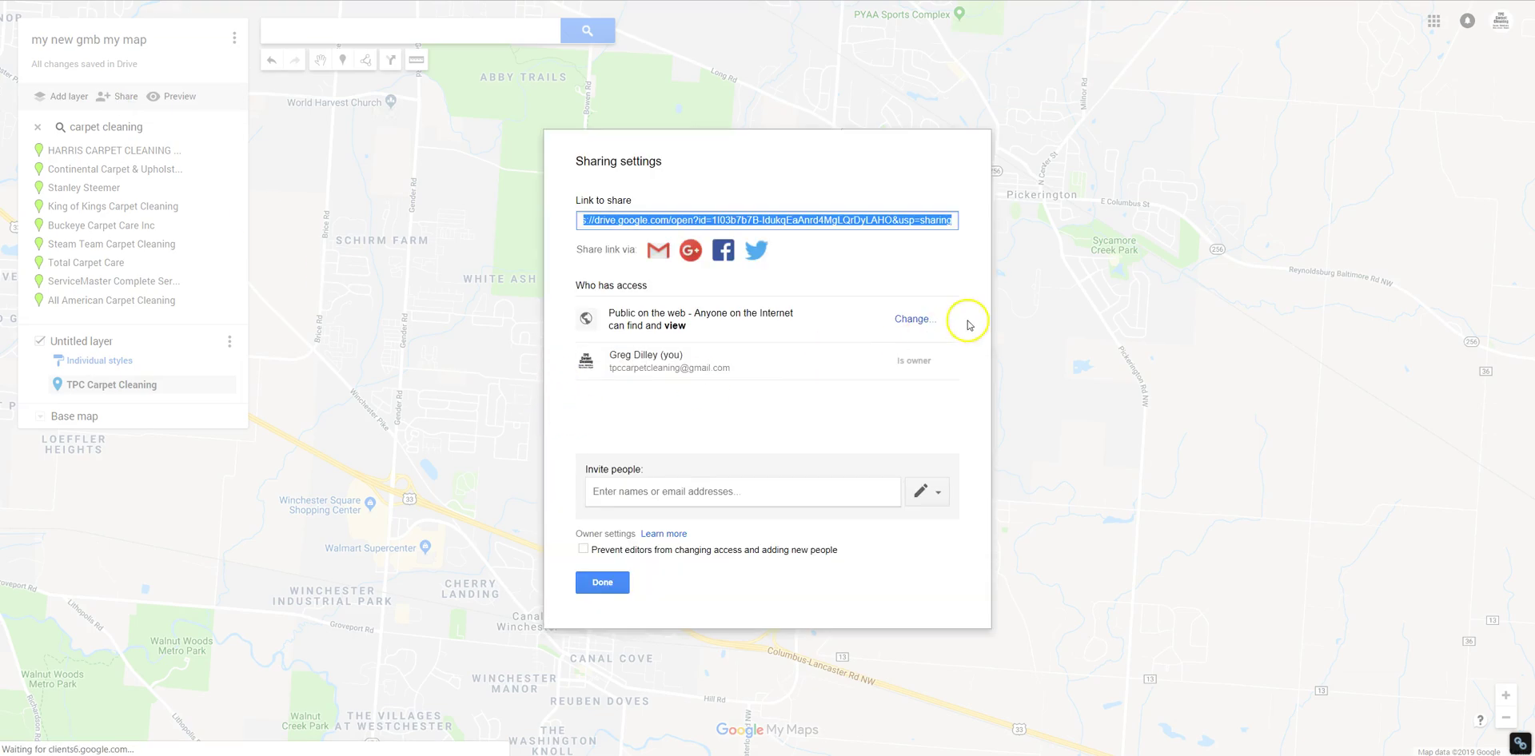
pyautogui.click(909, 320)
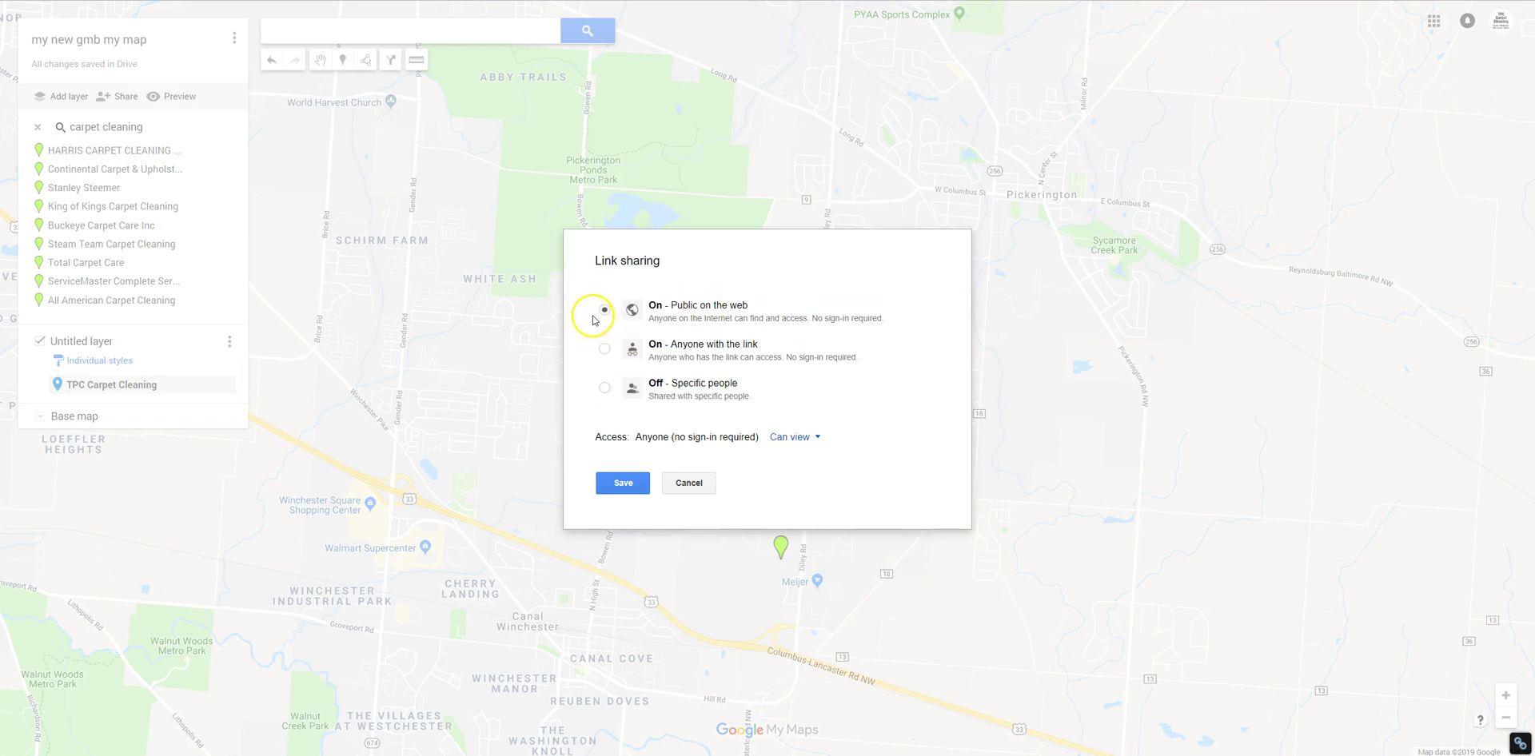
pyautogui.click(691, 485)
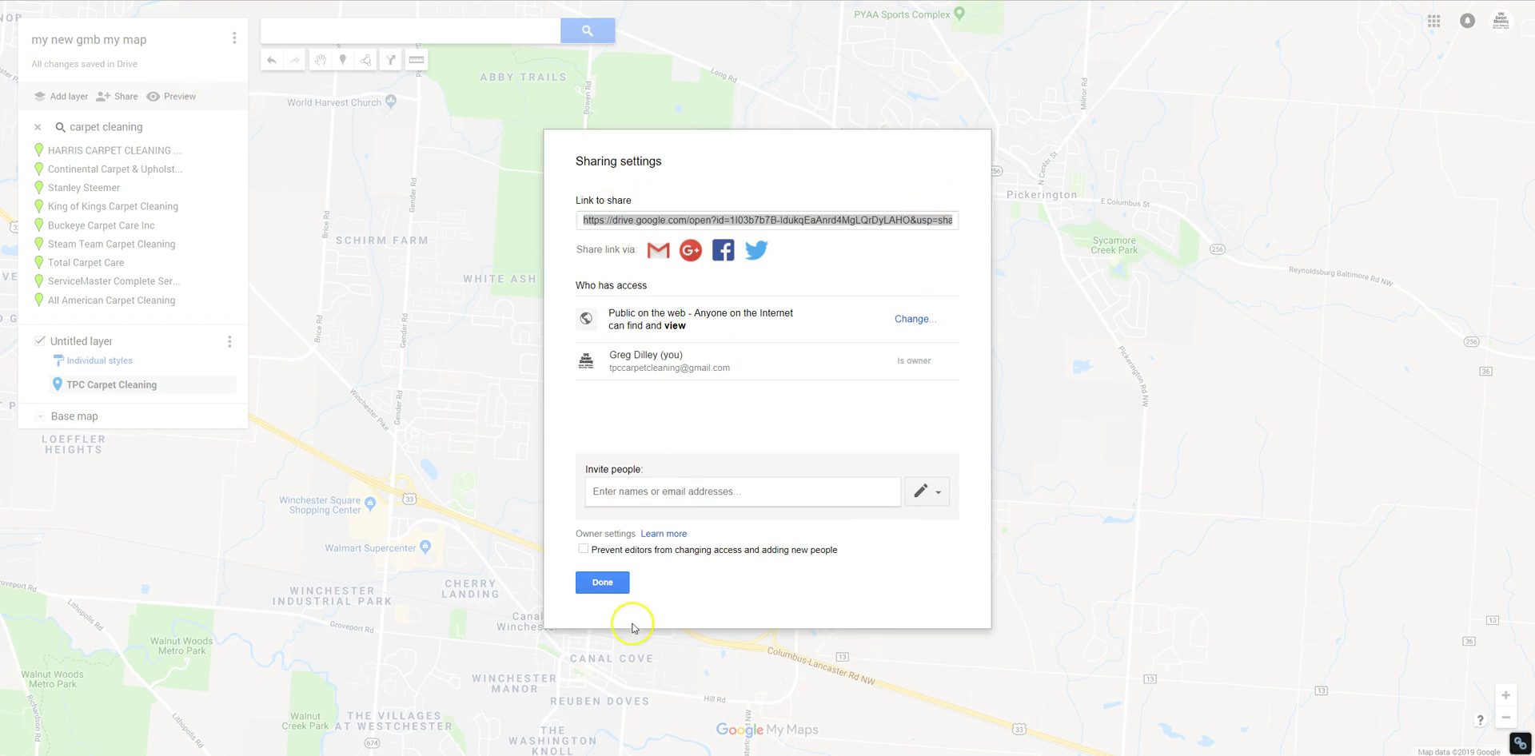
pyautogui.click(602, 582)
# View the HTML embed code for the "my new gmb my map" map and close it.
pyautogui.click(235, 38)
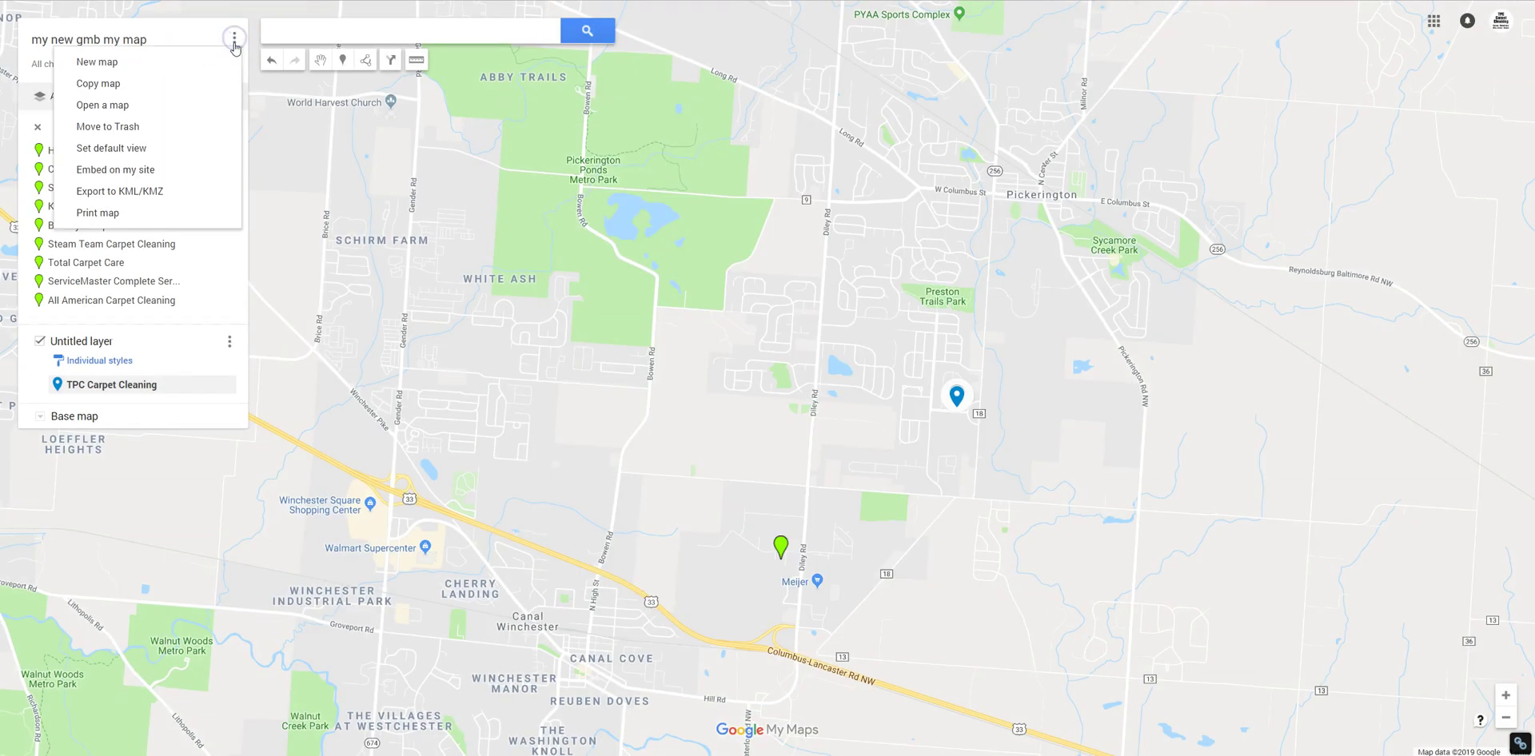
pyautogui.click(146, 170)
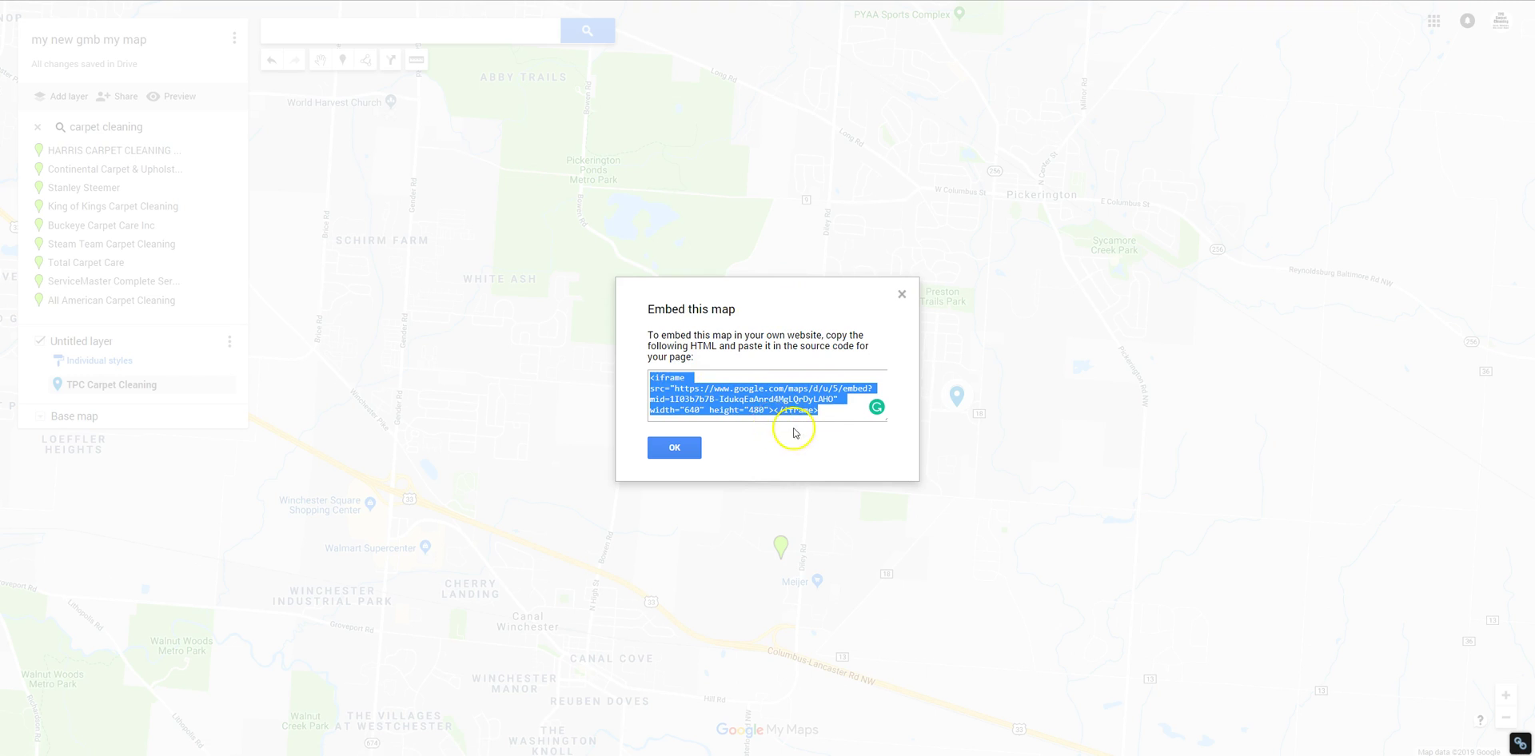
pyautogui.click(902, 296)
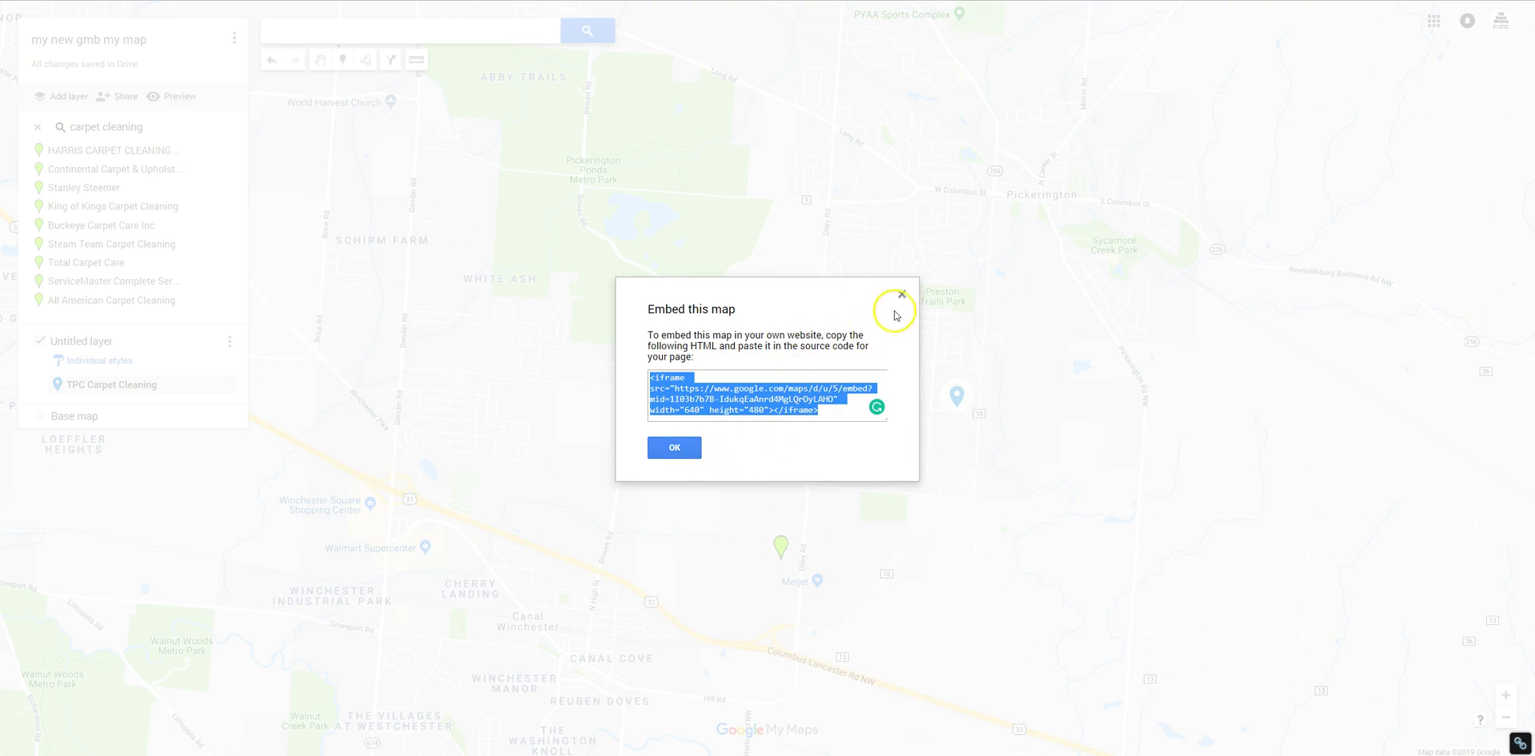